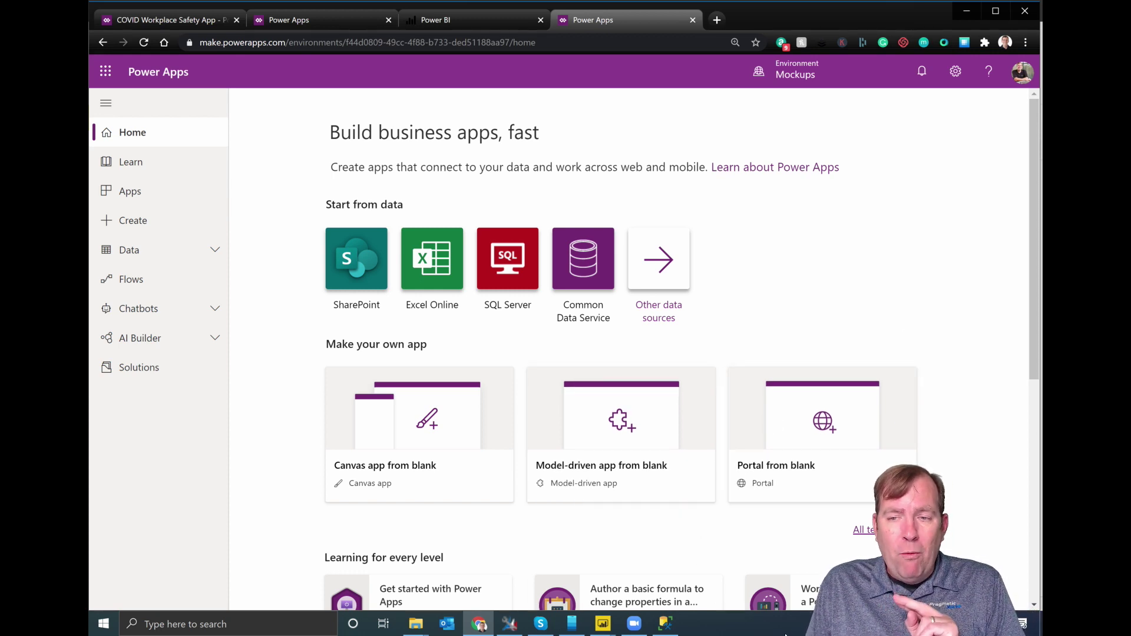
Copy the Mockups environment URL from its details page in the Power Platform admin center
{"action": "left_click", "coordinate": [956, 71]}
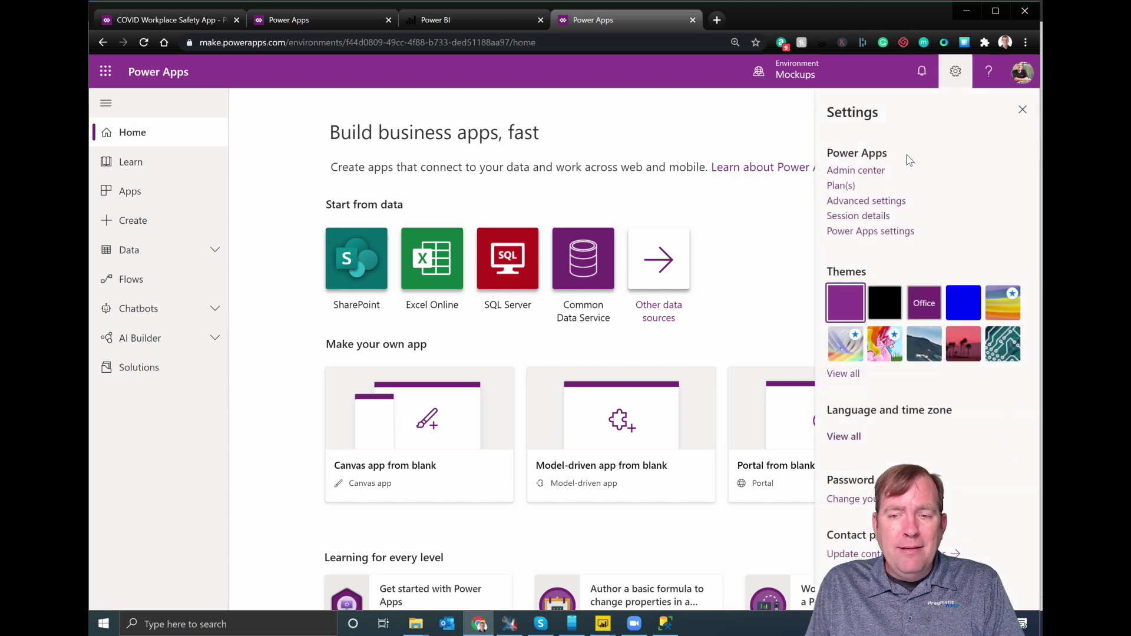
{"action": "left_click", "coordinate": [856, 171]}
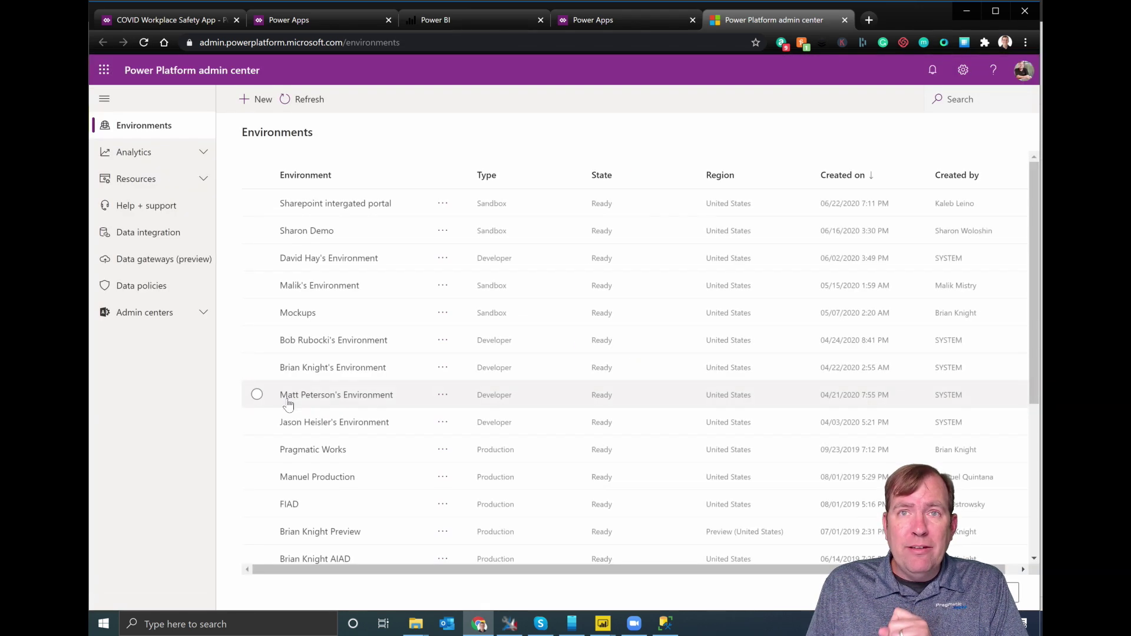
{"action": "left_click", "coordinate": [302, 314]}
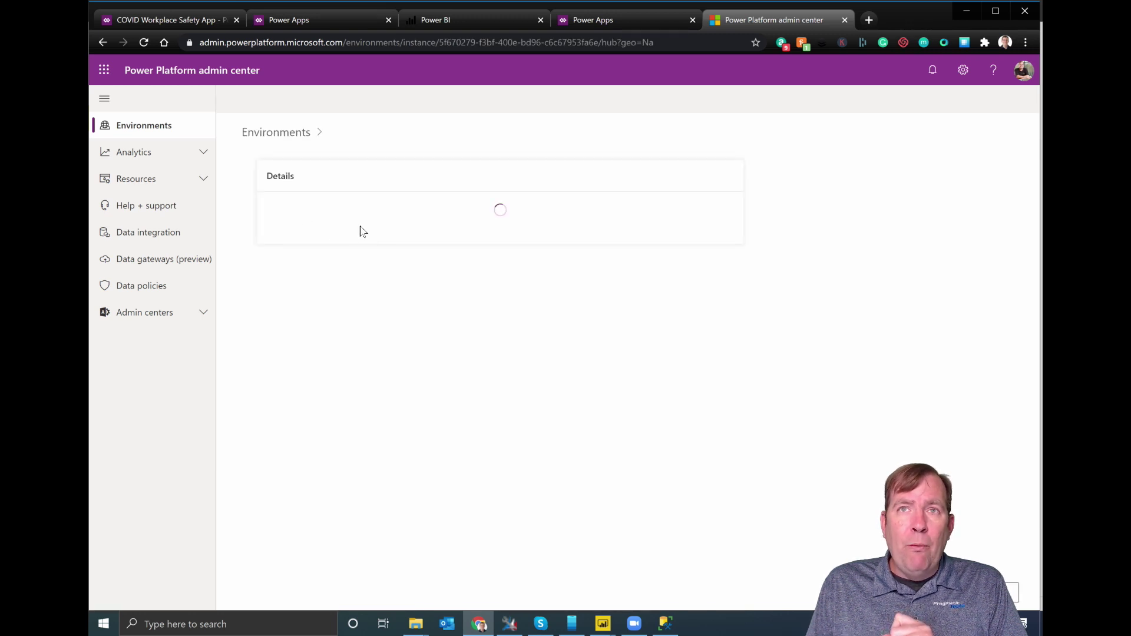
{"action": "right_click", "coordinate": [307, 226]}
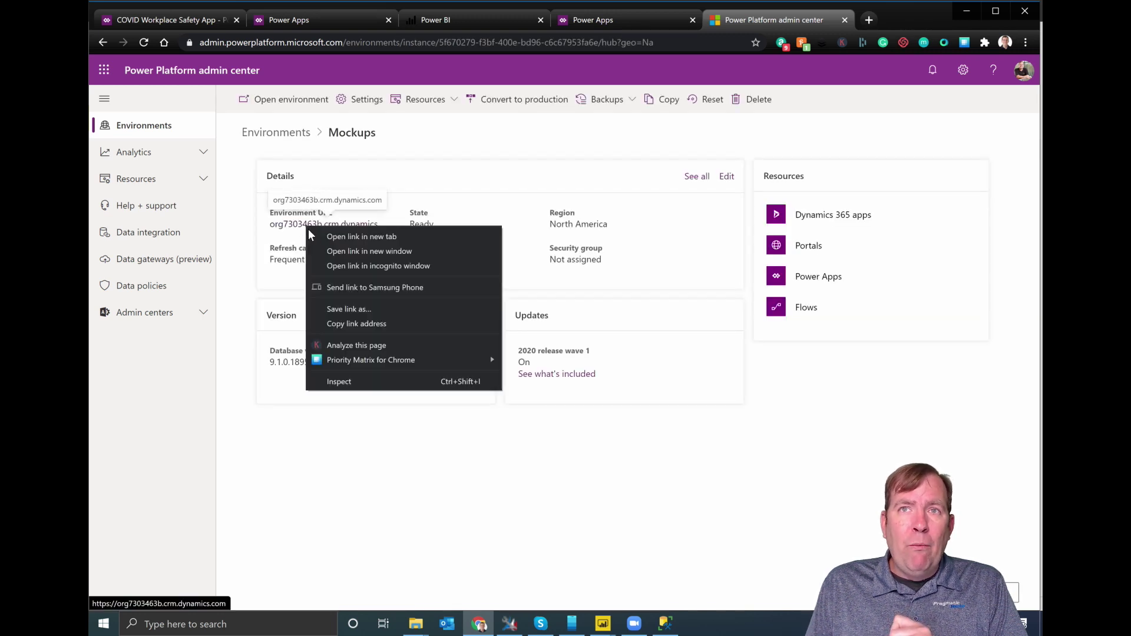
{"action": "left_click", "coordinate": [340, 323]}
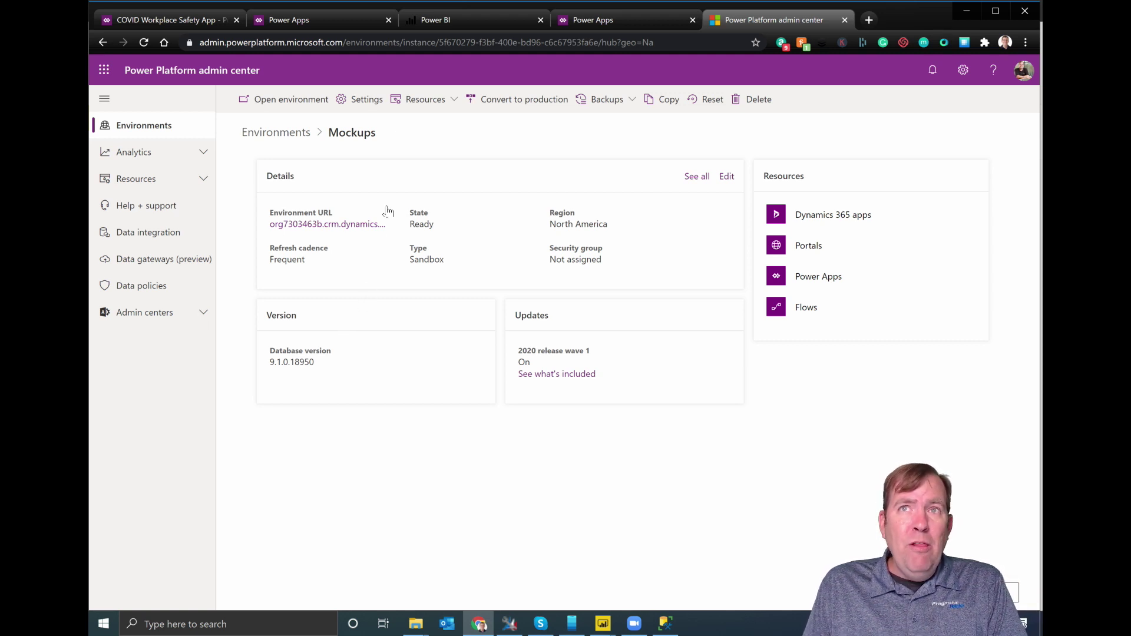
Open the Mockups environment's Product > Features settings and confirm Enable TDS endpoint is On
{"action": "left_click", "coordinate": [362, 100]}
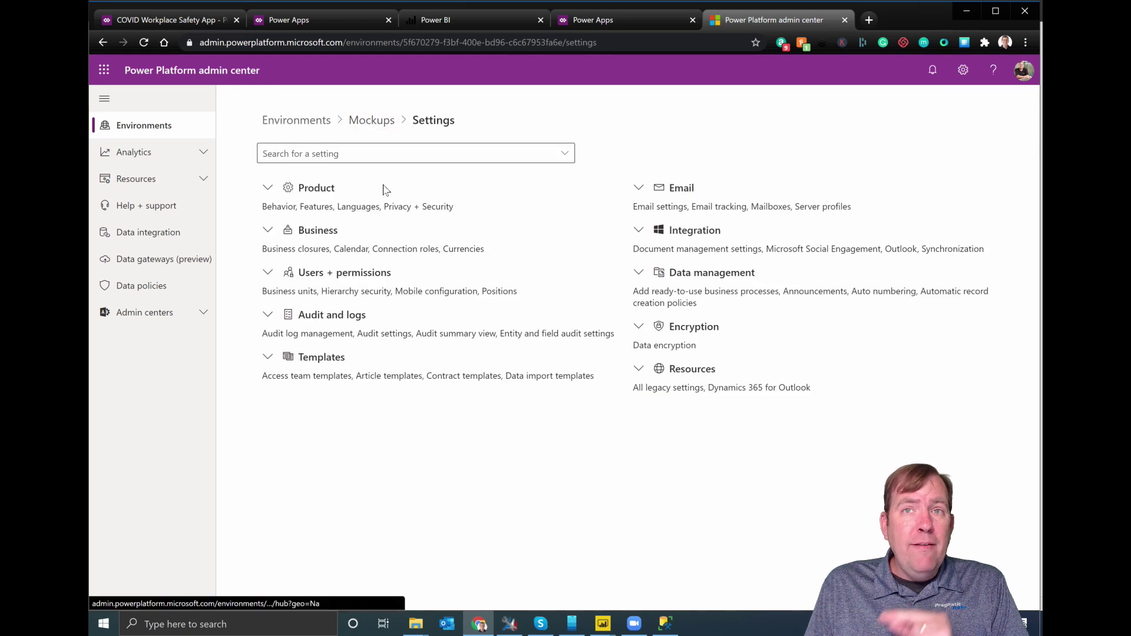
{"action": "left_click", "coordinate": [267, 188]}
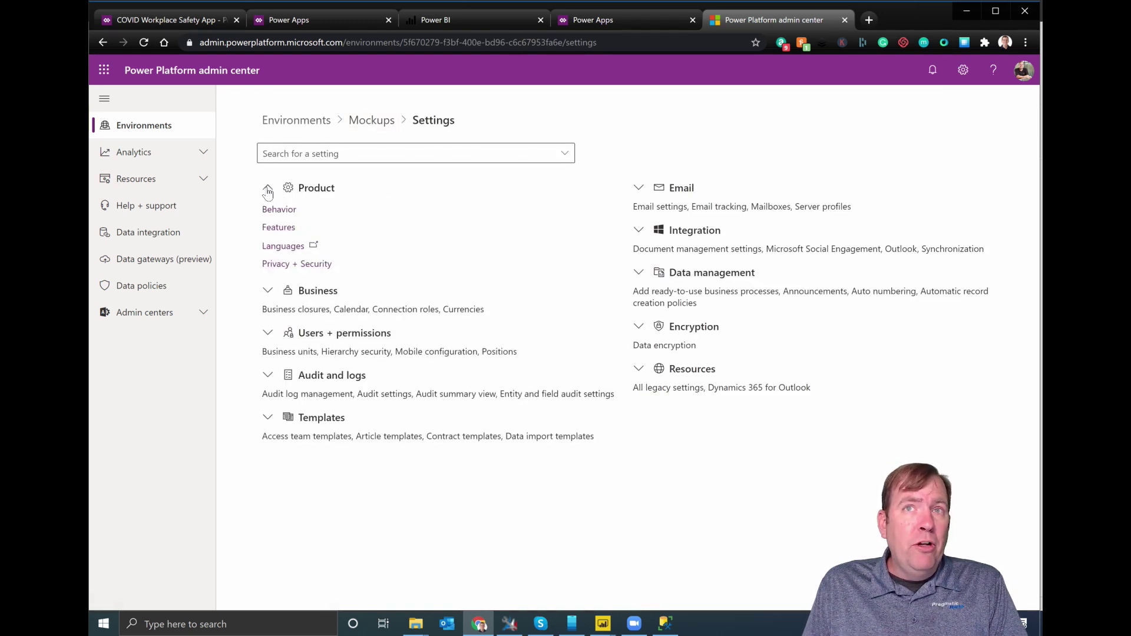
{"action": "left_click", "coordinate": [280, 228]}
{"action": "scroll", "coordinate": [558, 348], "scroll_direction": "down", "scroll_amount": 2}
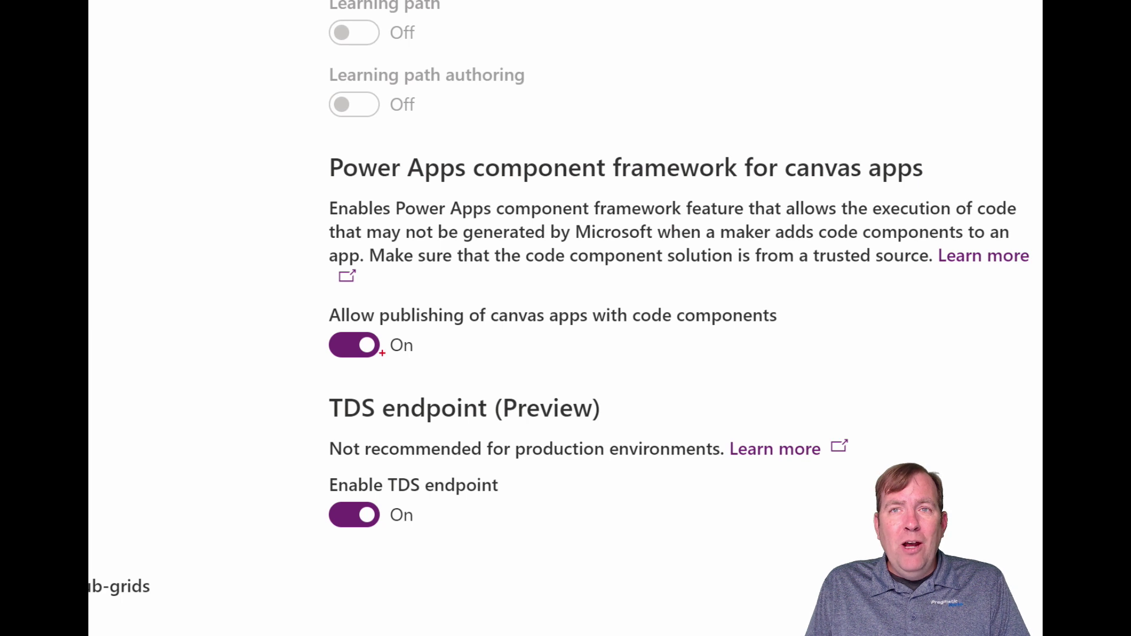
{"action": "left_click_drag", "start_coordinate": [295, 378], "coordinate": [428, 420]}
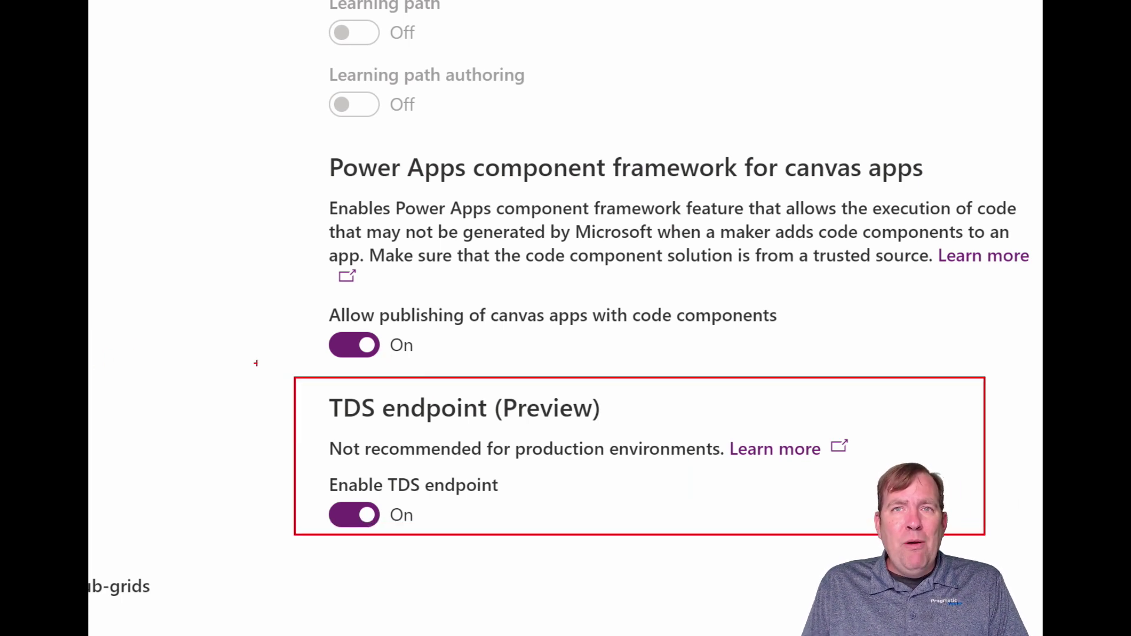
{"action": "left_click_drag", "start_coordinate": [296, 391], "coordinate": [218, 360]}
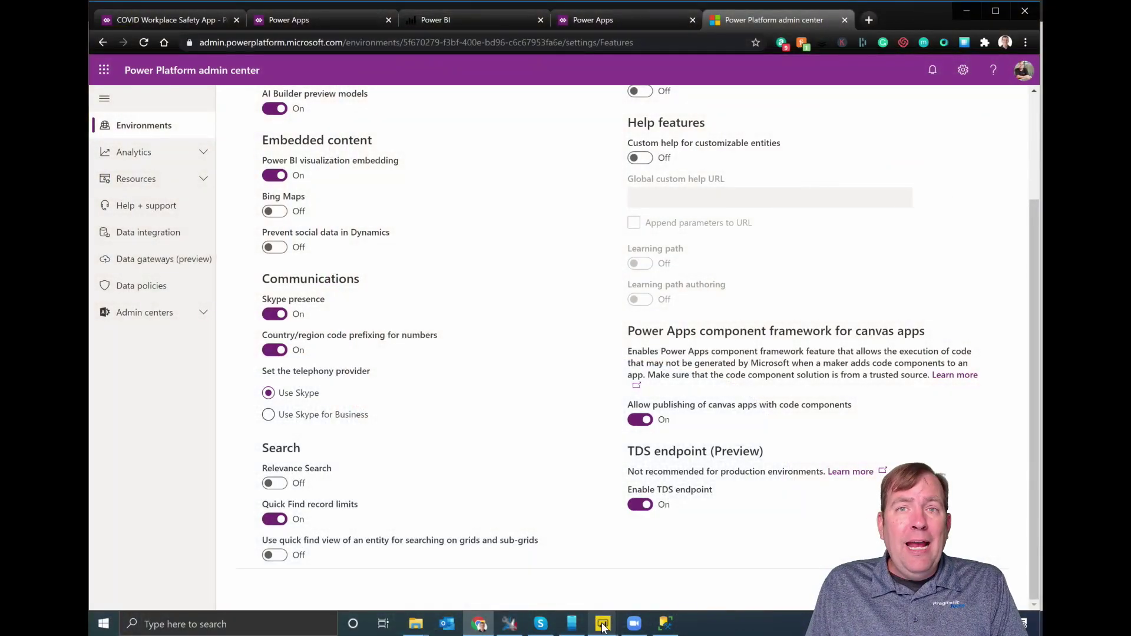
Switch to the COVID Wellness Reporting report and open the full Get Data connector list
{"action": "mouse_move", "coordinate": [602, 626]}
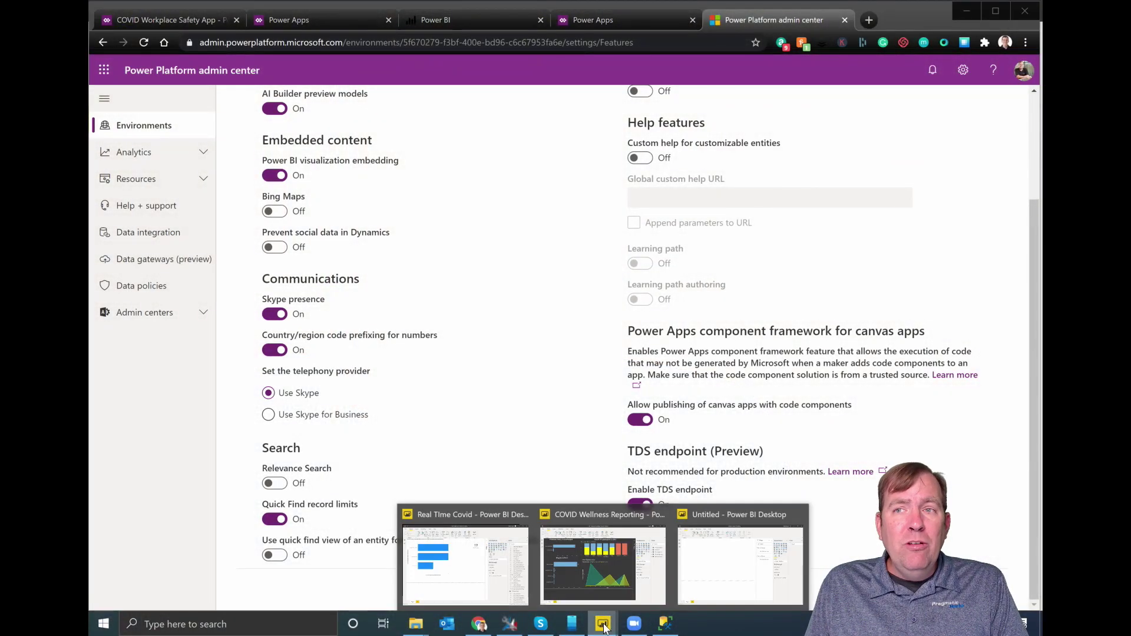
{"action": "left_click", "coordinate": [598, 556]}
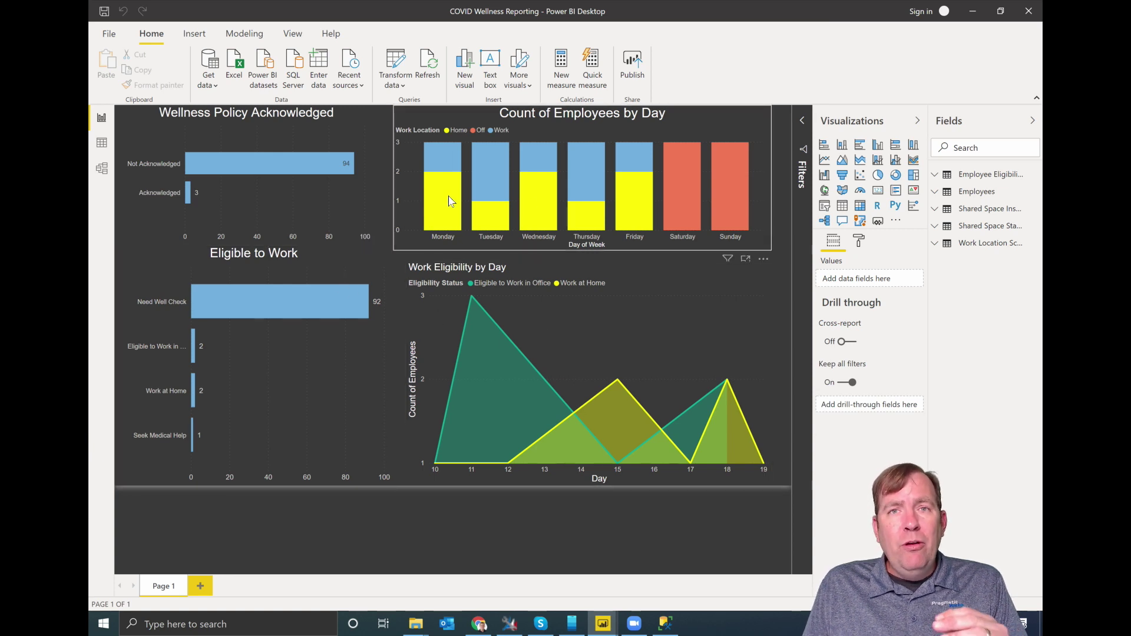
{"action": "left_click", "coordinate": [208, 85]}
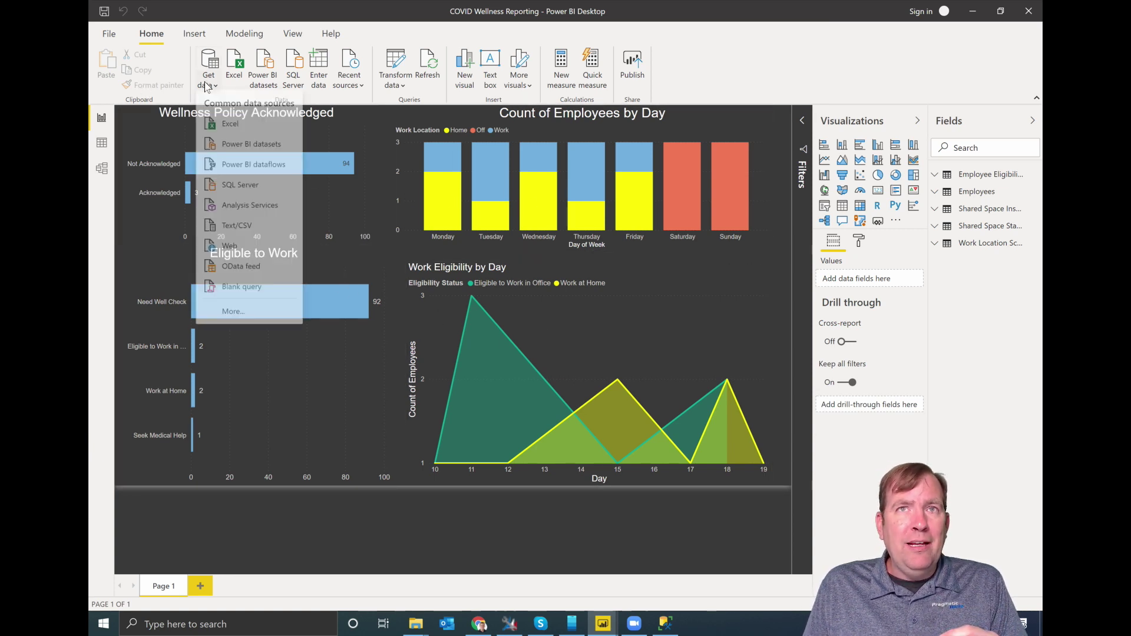
{"action": "left_click", "coordinate": [237, 314]}
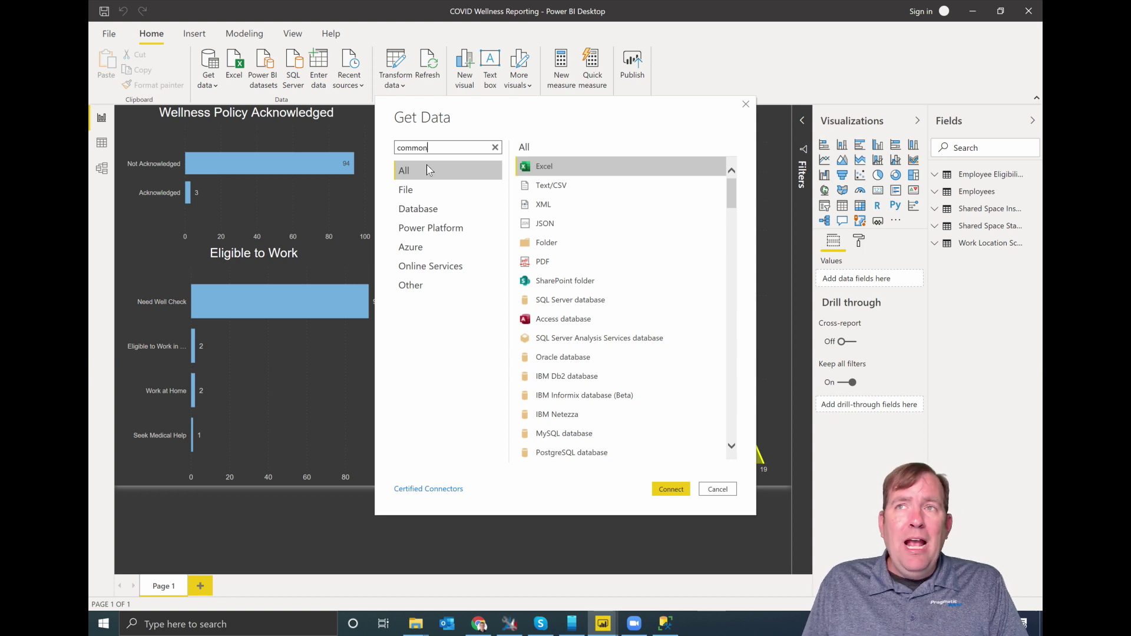
Search 'common', select Common Data Service, then cancel and switch to the Untitled report
{"action": "type", "text": "common"}
{"action": "left_click", "coordinate": [542, 172]}
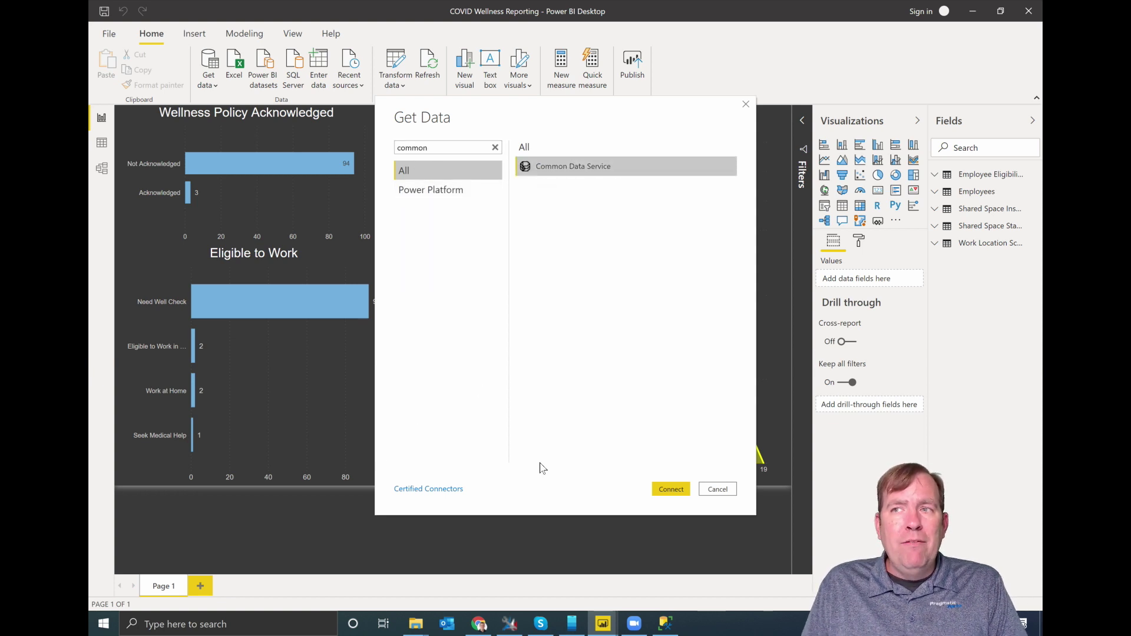
{"action": "left_click", "coordinate": [679, 488]}
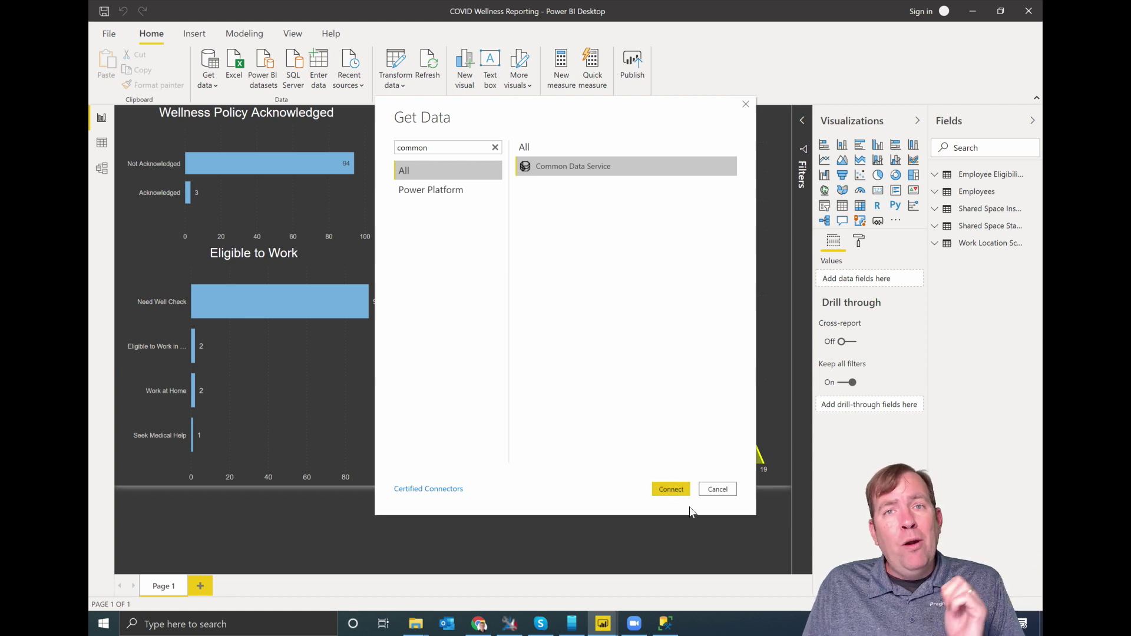
{"action": "left_click", "coordinate": [716, 491]}
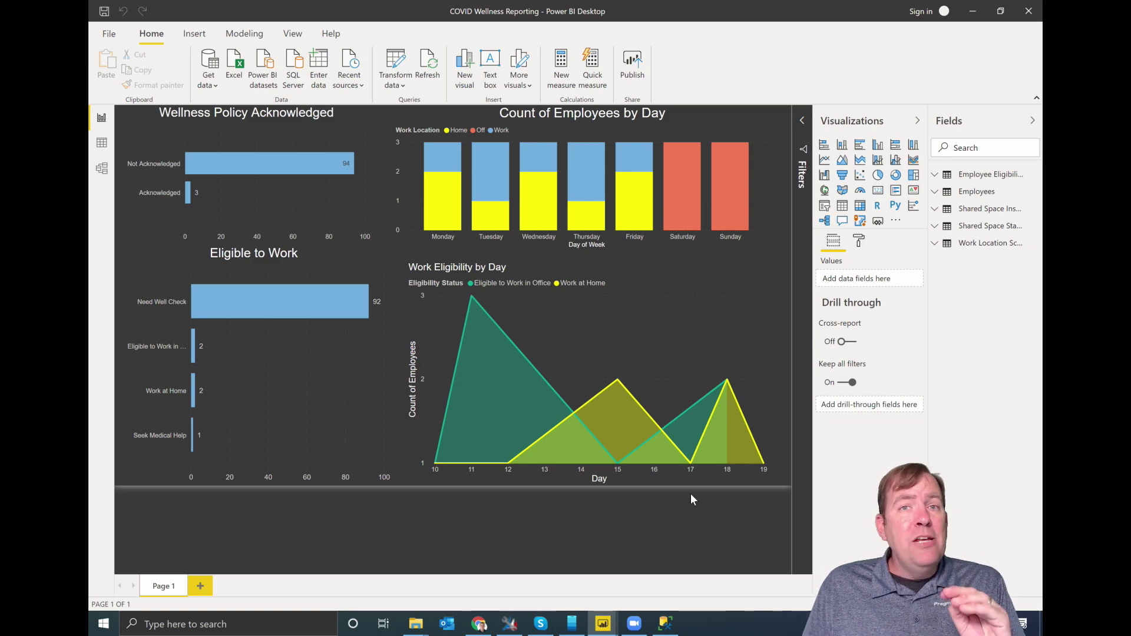
{"action": "key", "text": "alt+Tab"}
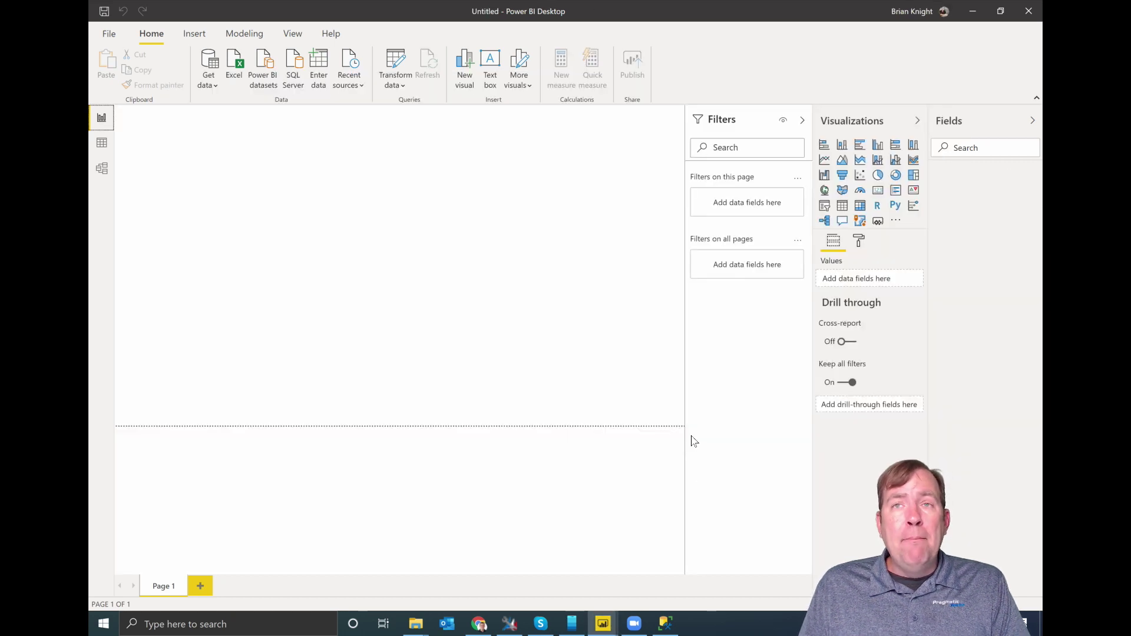
{"action": "left_click", "coordinate": [205, 85]}
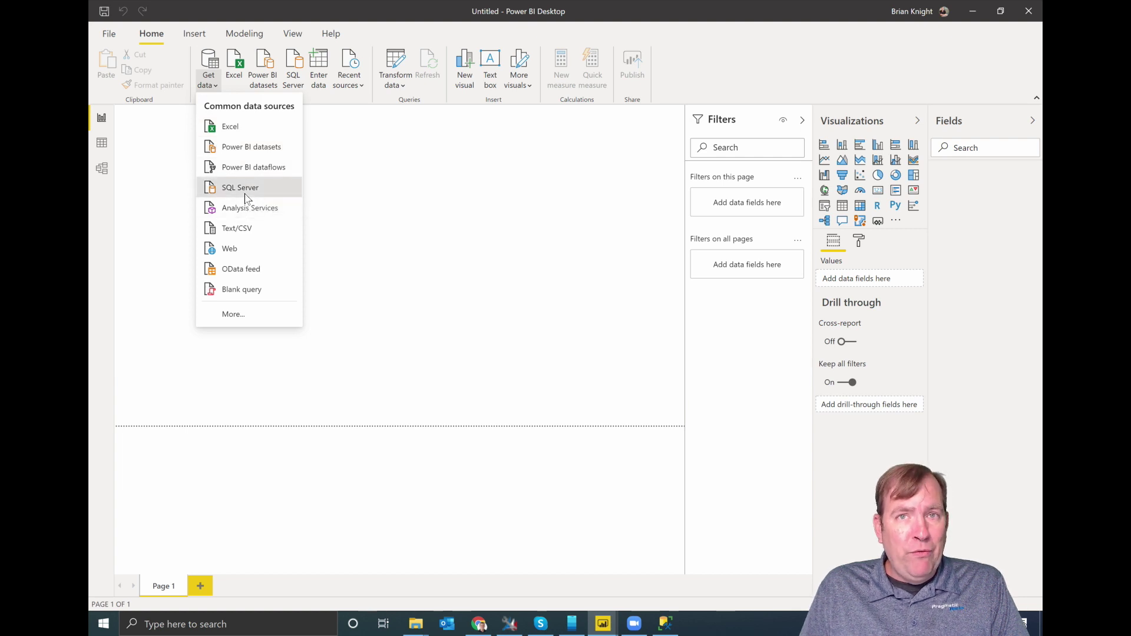
{"action": "left_click", "coordinate": [245, 195]}
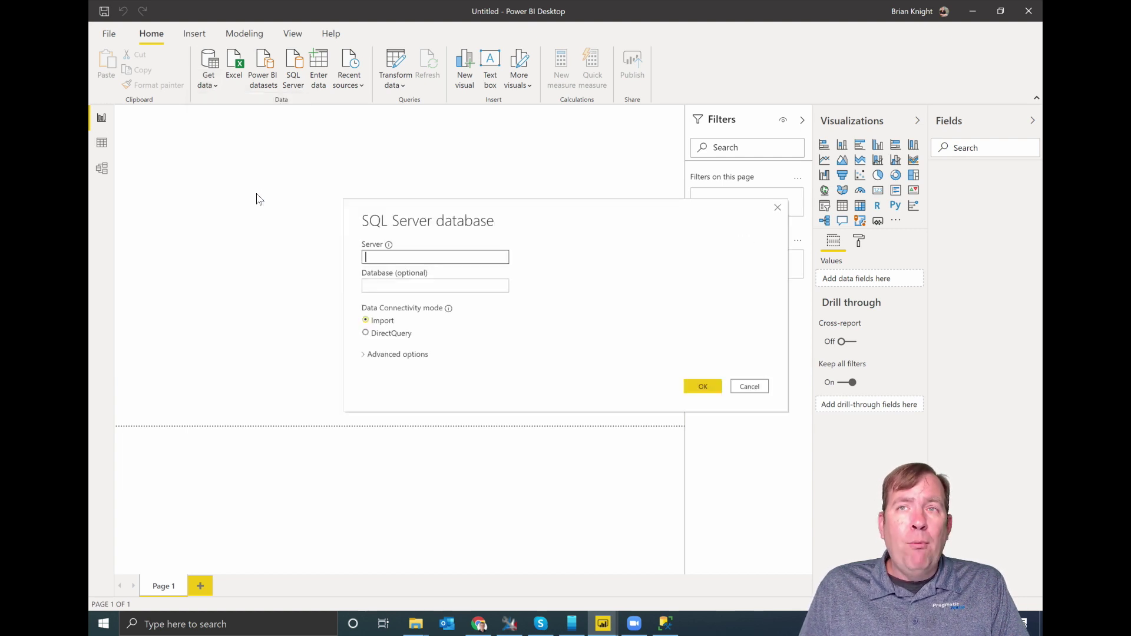
{"action": "type", "text": "https://org7303463b.crm.dynamics.com/"}
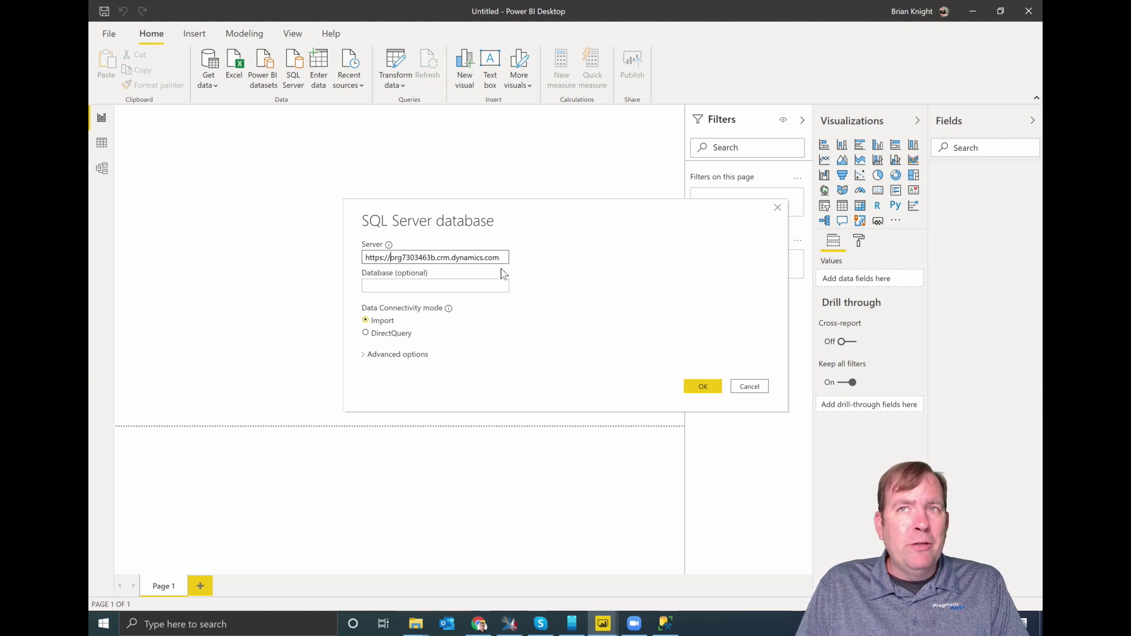
{"action": "key", "text": "shift+Left"}
{"action": "key", "text": "shift+Left"}
{"action": "key", "text": "shift+Left"}
{"action": "key", "text": "shift+Left"}
{"action": "key", "text": "shift+Left"}
{"action": "key", "text": "shift+Left"}
{"action": "key", "text": "shift+Left"}
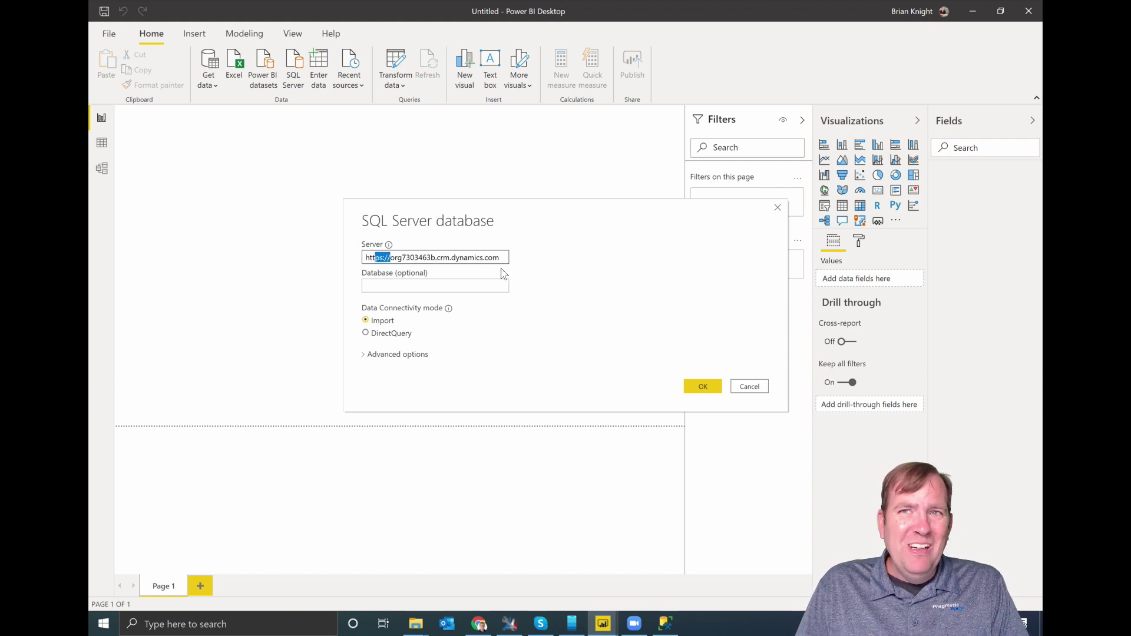
{"action": "key", "text": "BackSpace"}
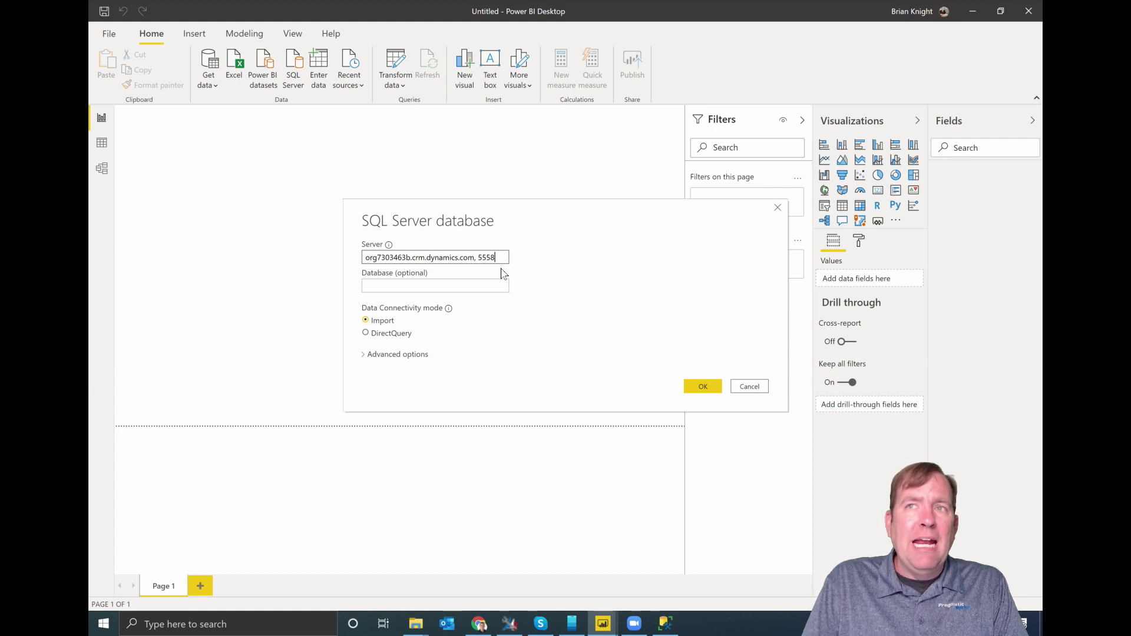
{"action": "left_click", "coordinate": [372, 334]}
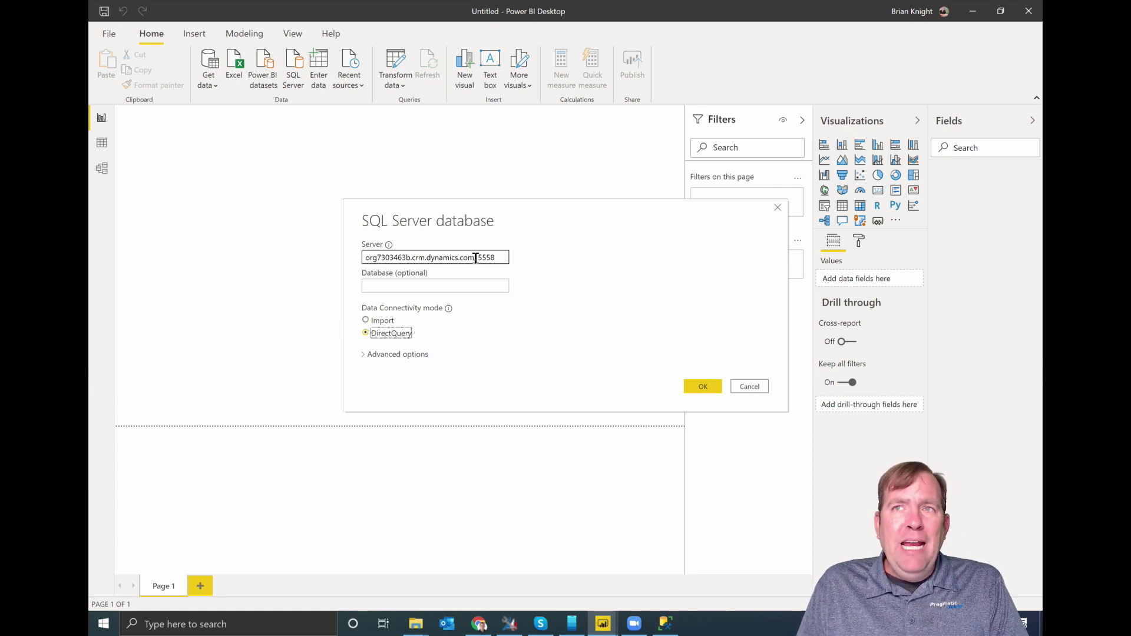
{"action": "left_click_drag", "start_coordinate": [475, 258], "coordinate": [492, 261]}
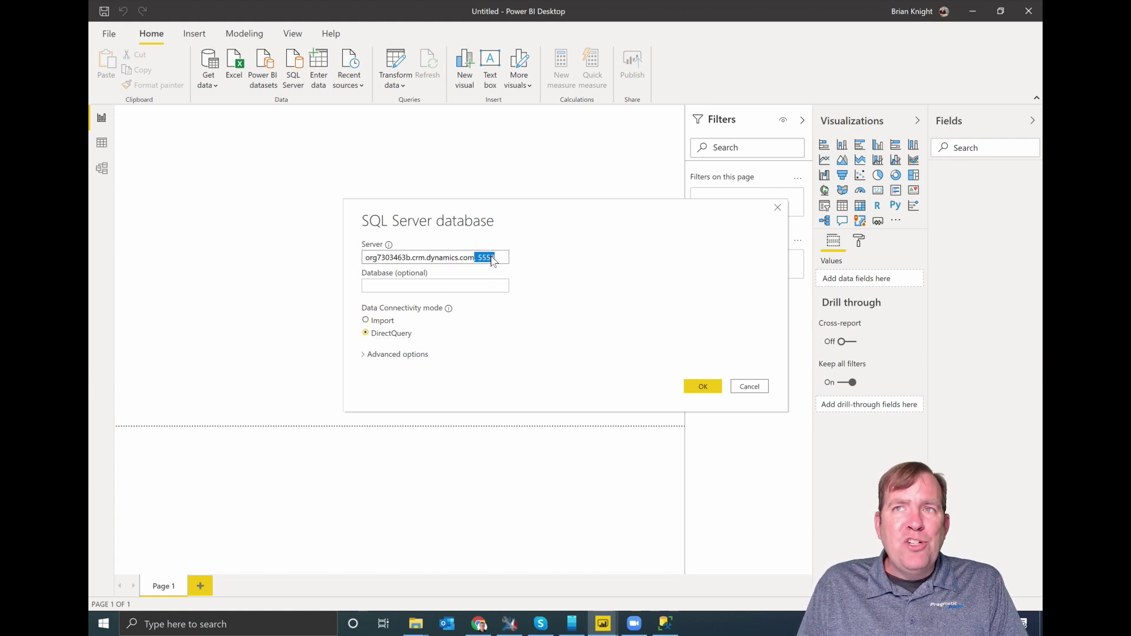
{"action": "left_click", "coordinate": [716, 391]}
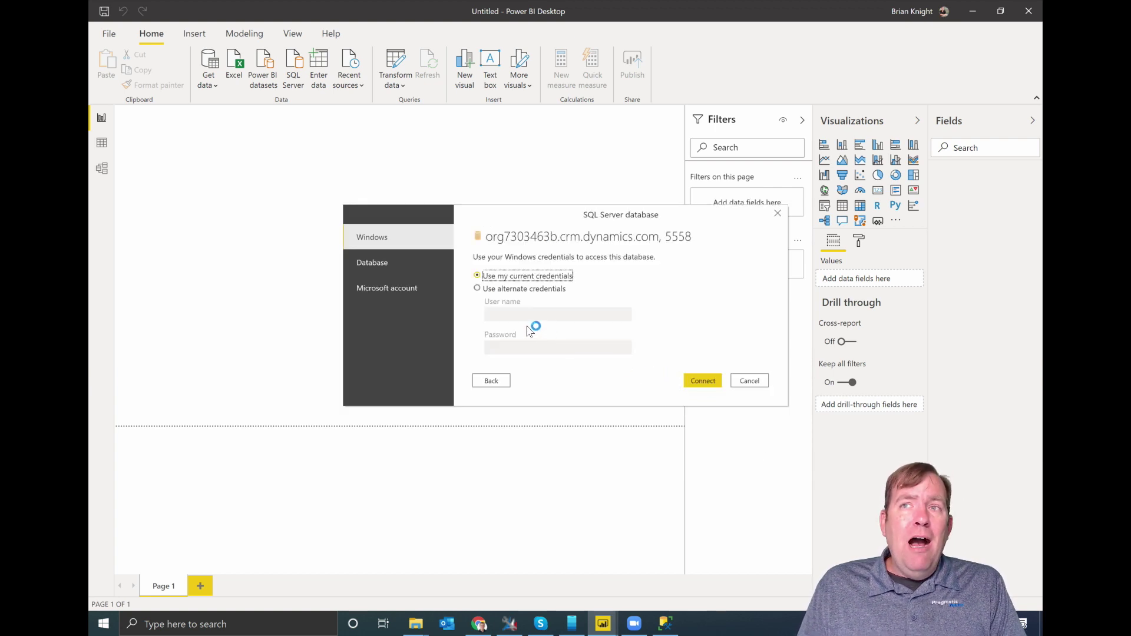
Authenticate with the existing work Microsoft account and connect to the crm.dynamics.com server
{"action": "left_click", "coordinate": [395, 296]}
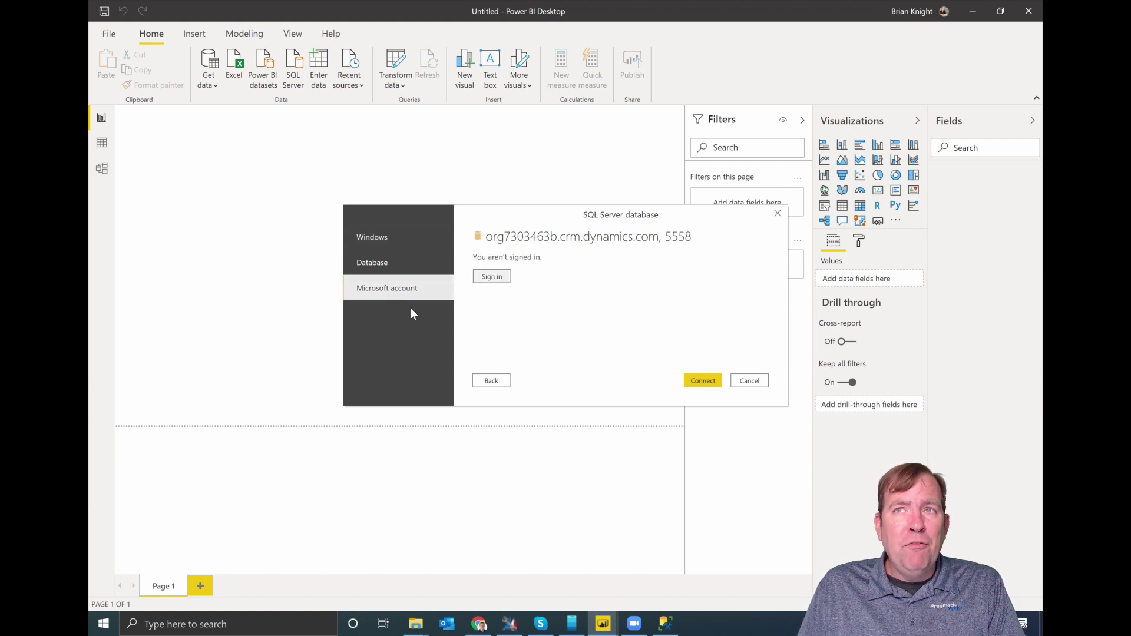
{"action": "left_click", "coordinate": [489, 278]}
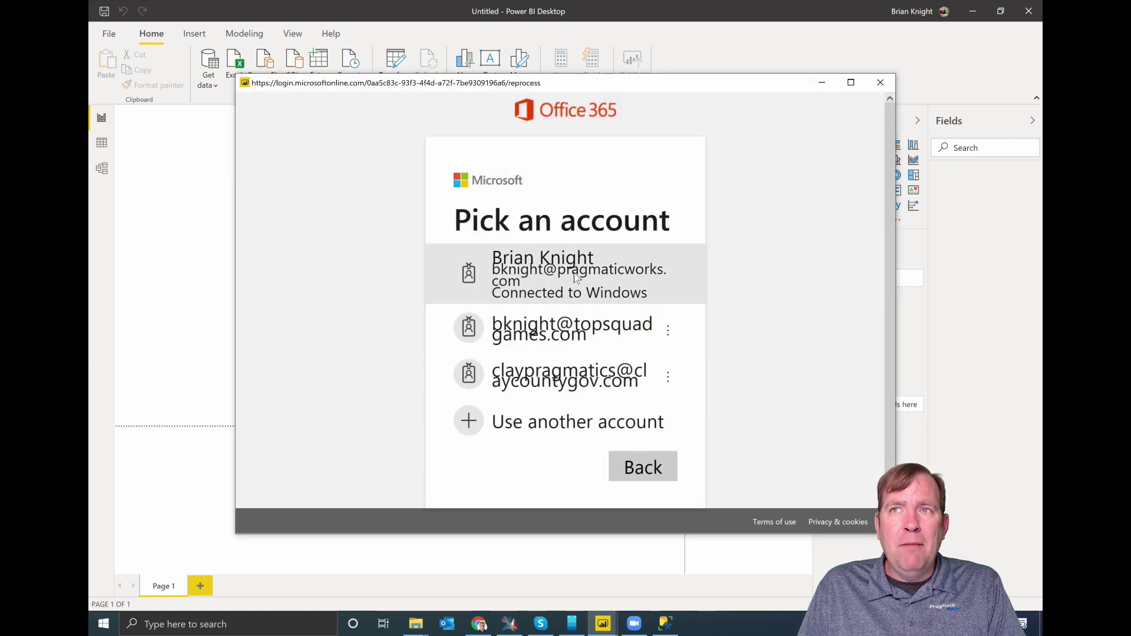
{"action": "left_click", "coordinate": [557, 321]}
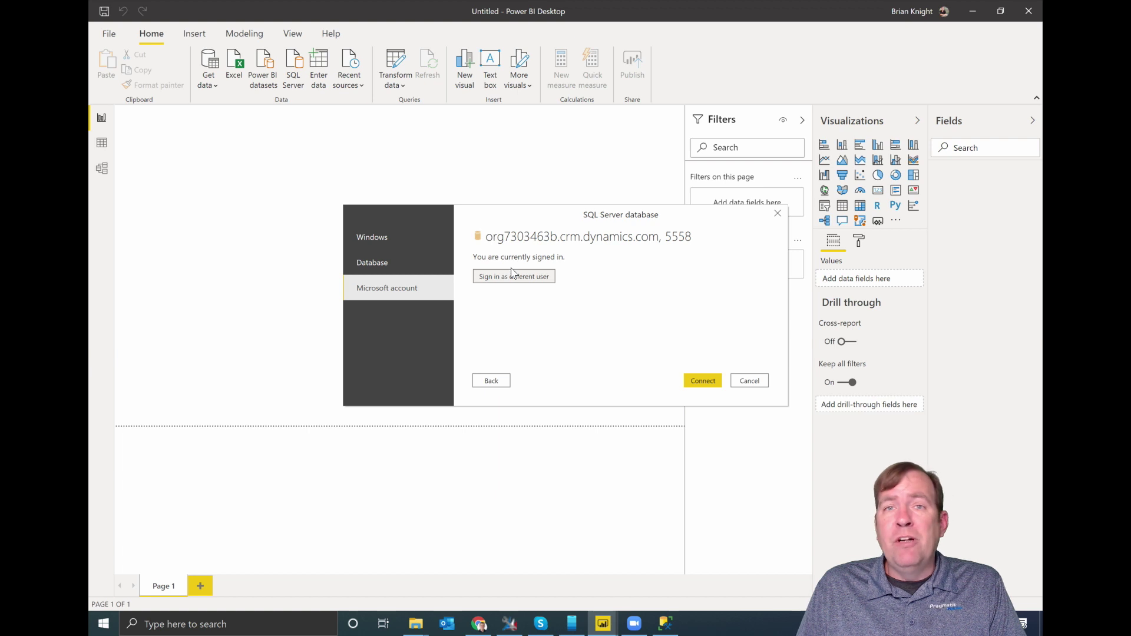
{"action": "left_click", "coordinate": [704, 382]}
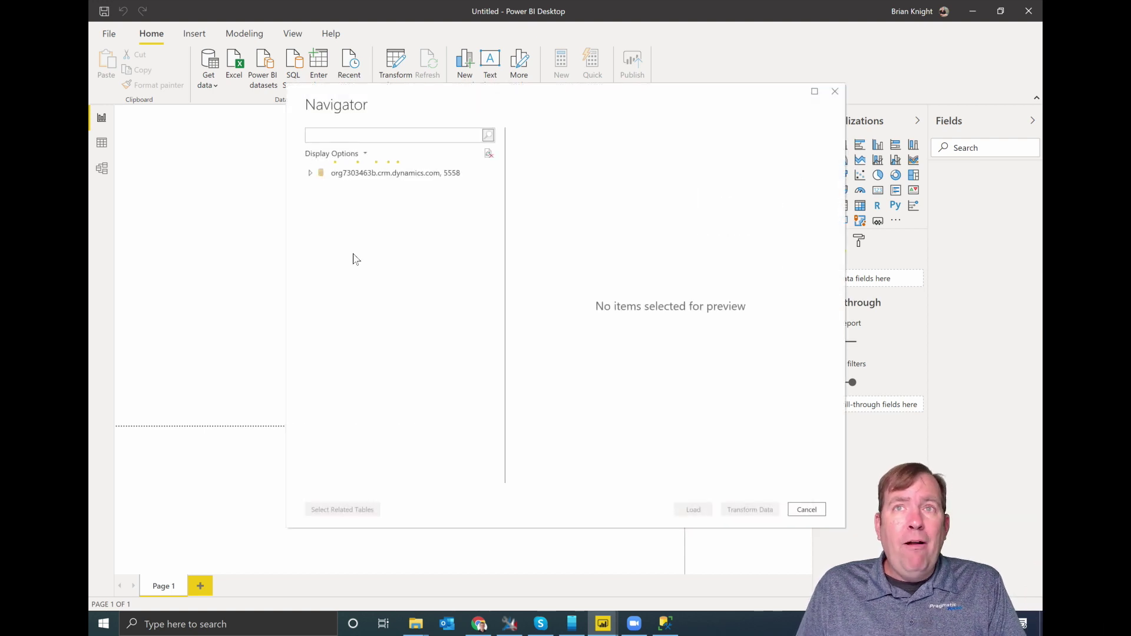
Under org7303463b, search 'prag', tick prag_employeecheckinmeta and prag_employeestatus, and choose Transform Data
{"action": "left_click", "coordinate": [311, 172]}
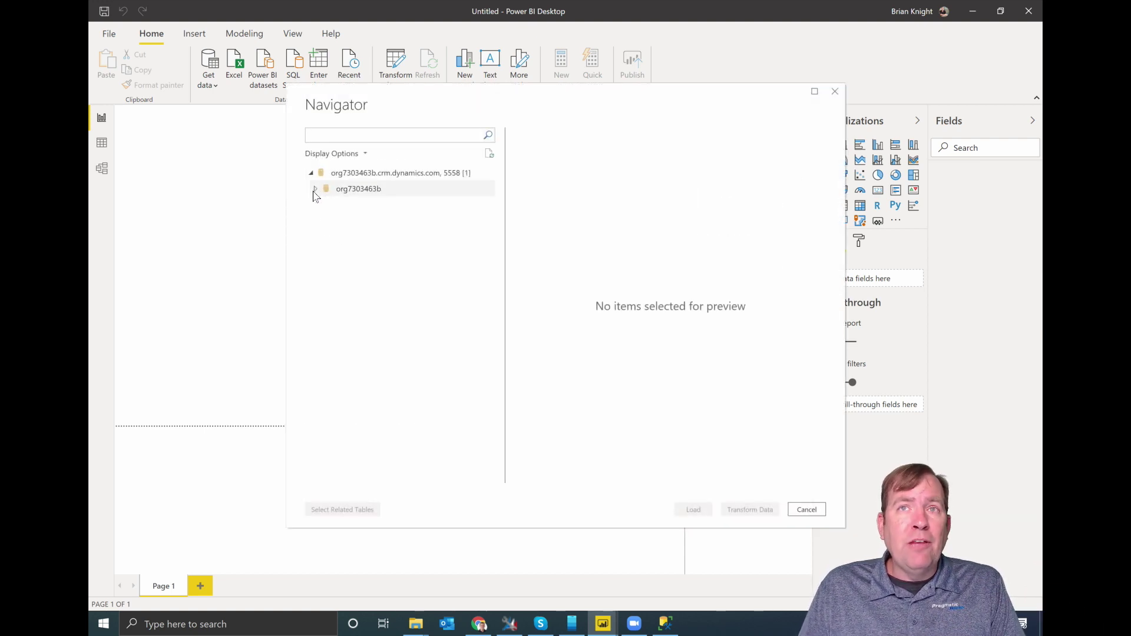
{"action": "left_click", "coordinate": [316, 193]}
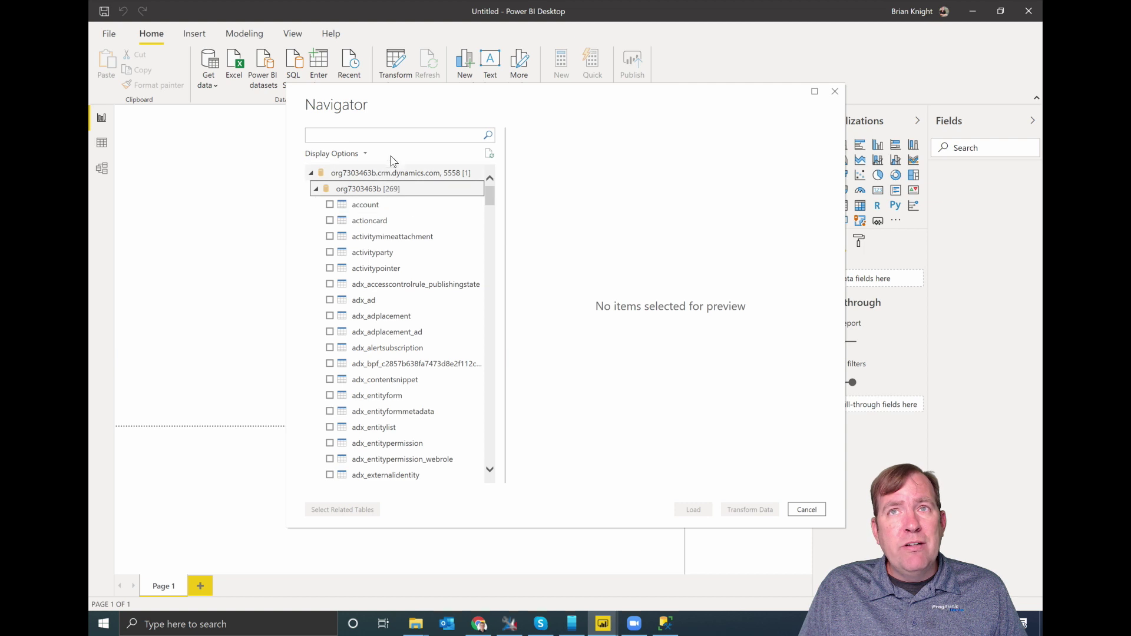
{"action": "left_click", "coordinate": [392, 135]}
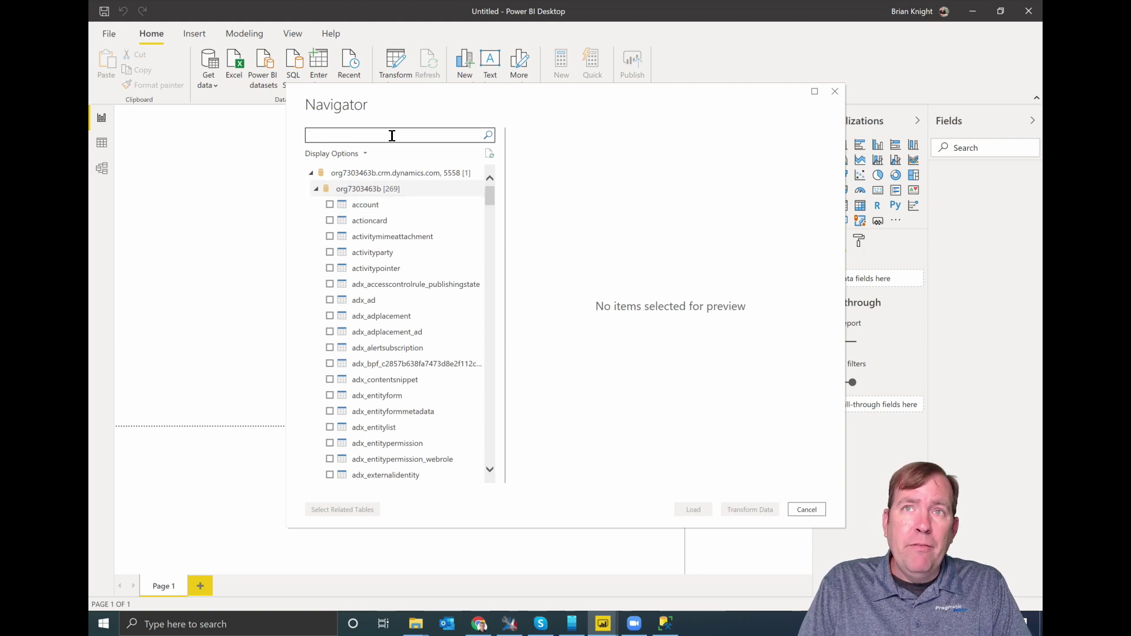
{"action": "type", "text": "prag"}
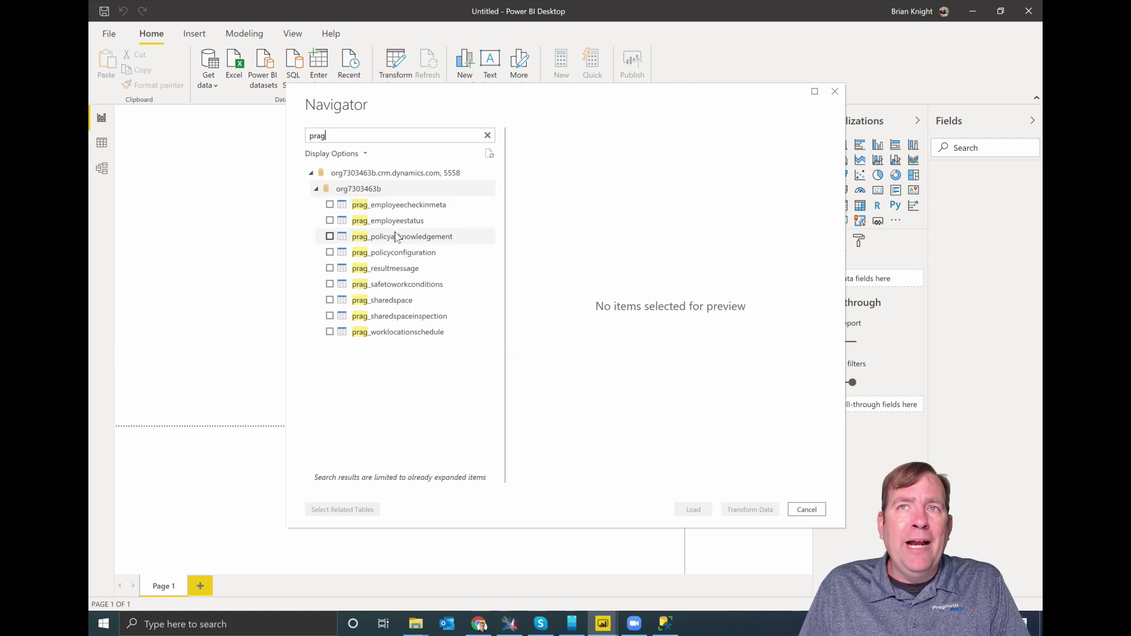
{"action": "left_click", "coordinate": [330, 206]}
{"action": "left_click", "coordinate": [330, 221]}
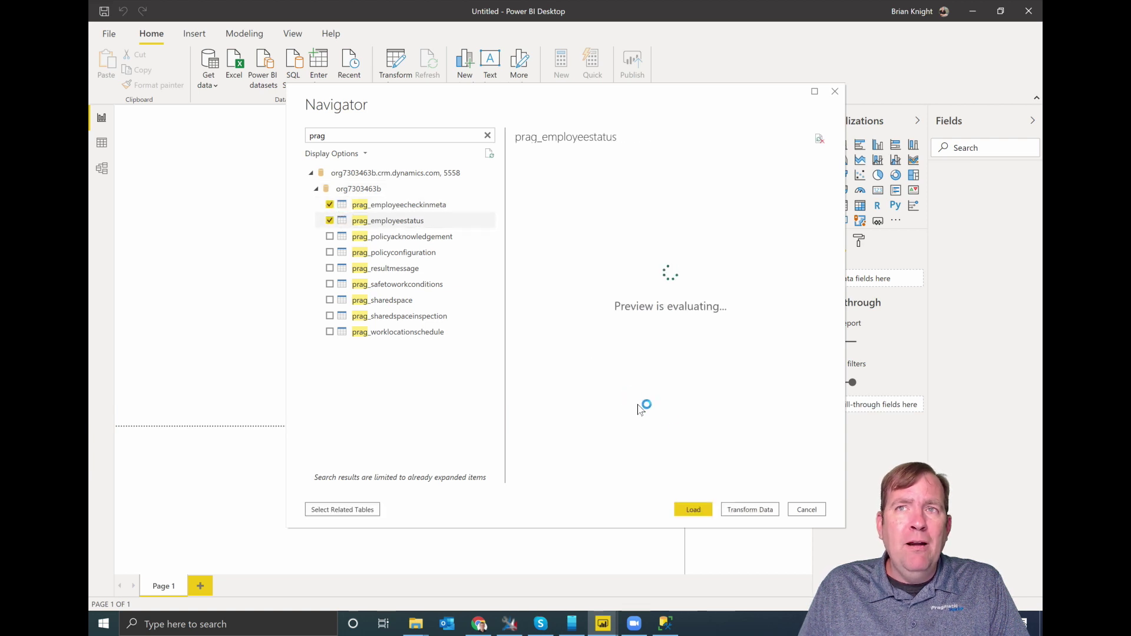
{"action": "left_click", "coordinate": [755, 510]}
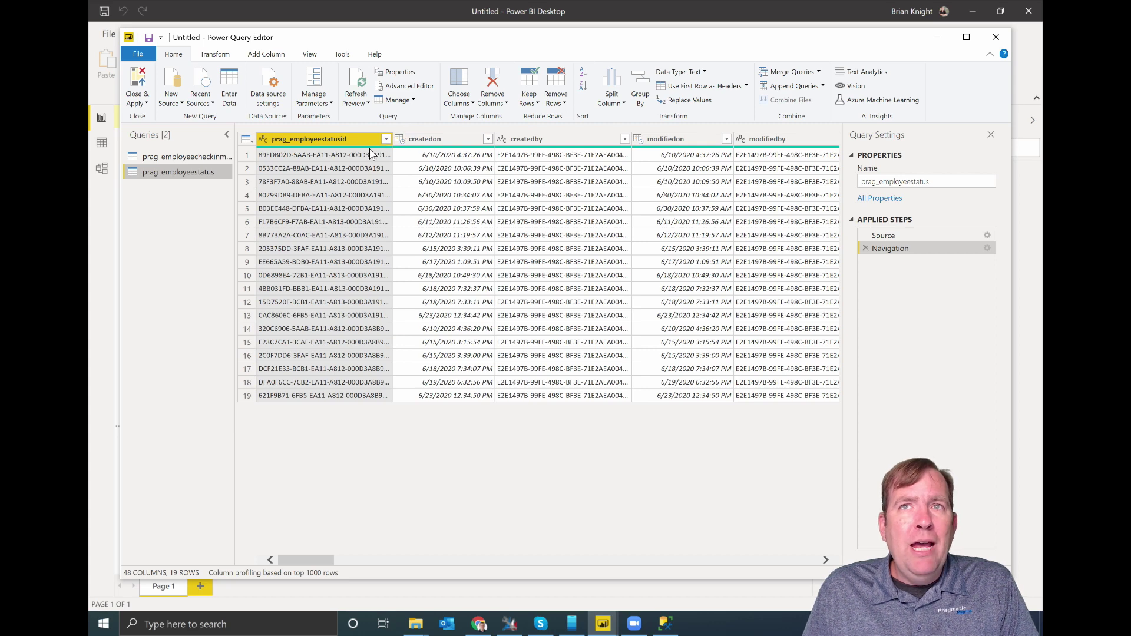
Delete the createdon system columns in the first query and rename prag_statustitlename to Status Report Type
{"action": "left_click", "coordinate": [434, 140]}
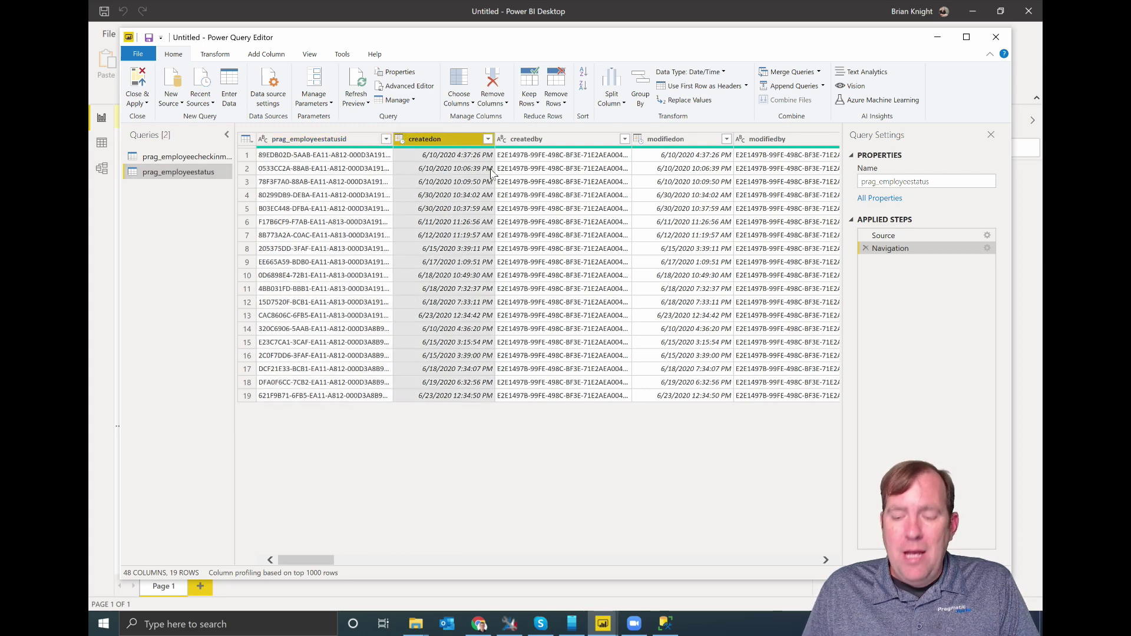
{"action": "key", "text": "shift+Right"}
{"action": "key", "text": "shift+Right"}
{"action": "key", "text": "shift+Right"}
{"action": "key", "text": "shift+Right"}
{"action": "key", "text": "shift+Right"}
{"action": "key", "text": "shift+Right"}
{"action": "key", "text": "shift+Right"}
{"action": "key", "text": "shift+Right"}
{"action": "key", "text": "shift+Right"}
{"action": "key", "text": "shift+Right"}
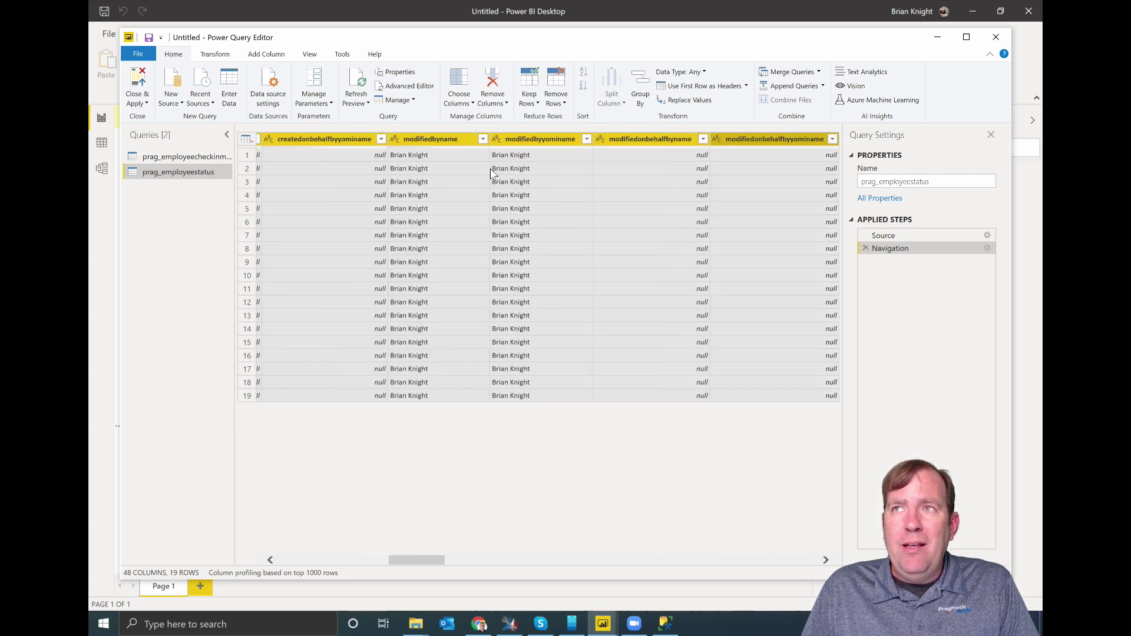
{"action": "key", "text": "shift+Right"}
{"action": "key", "text": "shift+Right"}
{"action": "key", "text": "shift+Right"}
{"action": "key", "text": "shift+Right"}
{"action": "key", "text": "shift+Right"}
{"action": "key", "text": "shift+Right"}
{"action": "key", "text": "shift+Right"}
{"action": "key", "text": "shift+Right"}
{"action": "key", "text": "shift+Right"}
{"action": "key", "text": "shift+Right"}
{"action": "key", "text": "shift+Right"}
{"action": "key", "text": "shift+Right"}
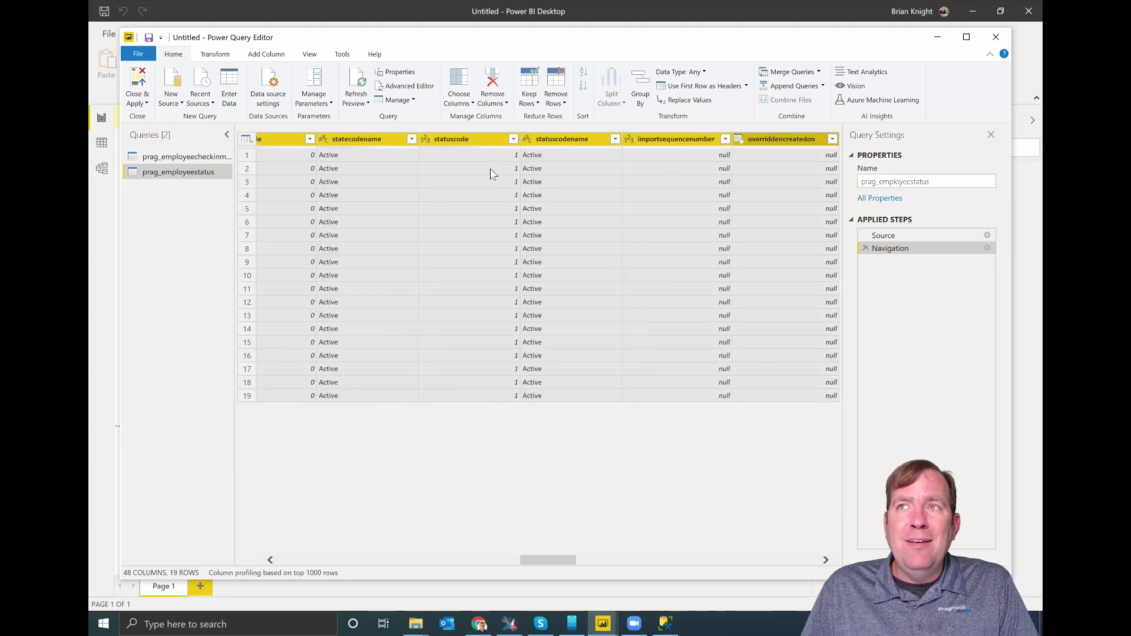
{"action": "key", "text": "shift+Right"}
{"action": "key", "text": "shift+Right"}
{"action": "key", "text": "shift+Right"}
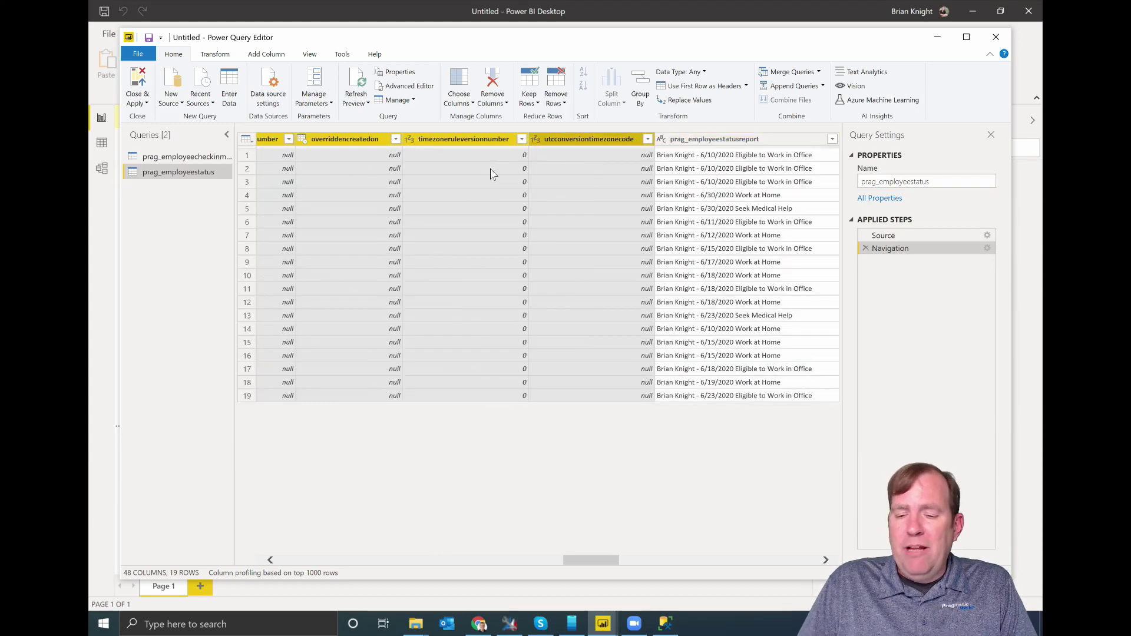
{"action": "key", "text": "Delete"}
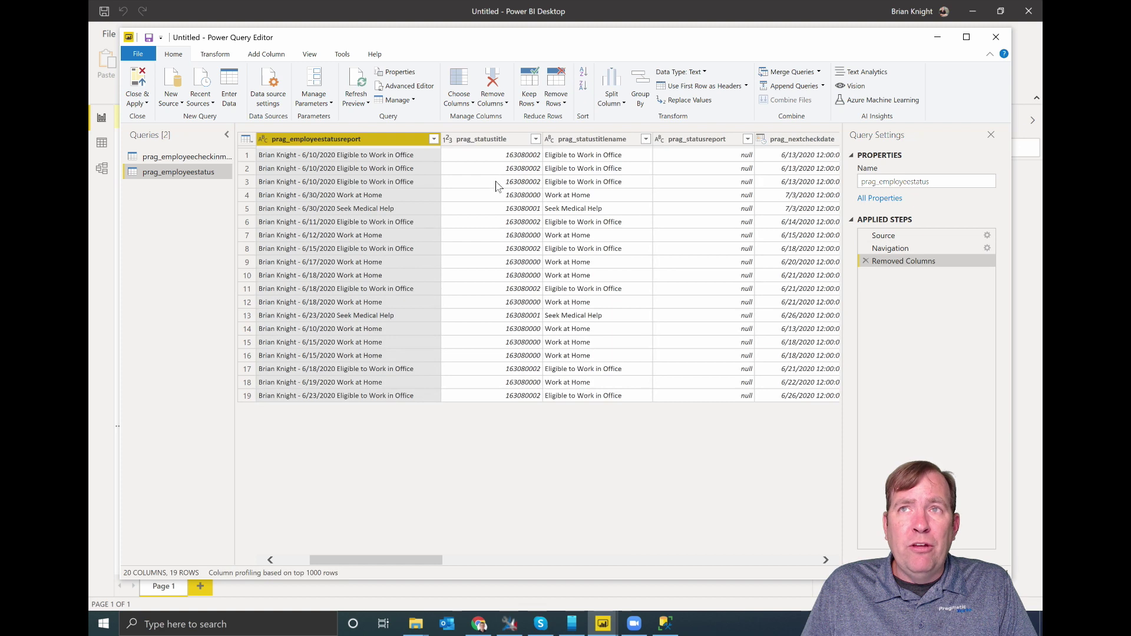
{"action": "left_click", "coordinate": [583, 139]}
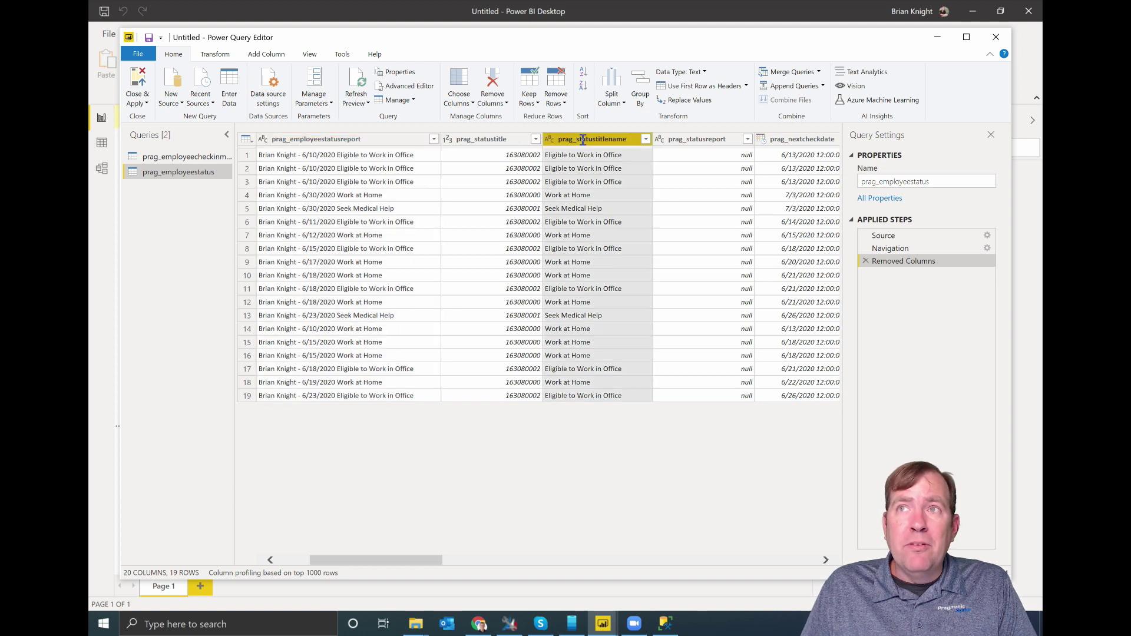
{"action": "double_click", "coordinate": [582, 139]}
{"action": "type", "text": "Availabili"}
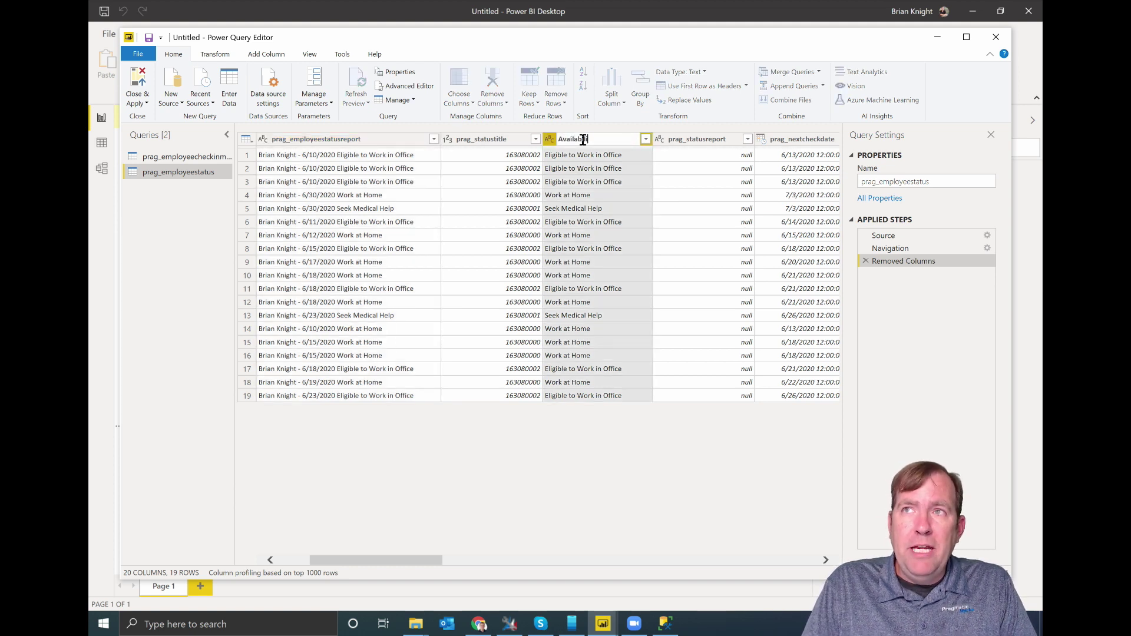
{"action": "type", "text": "ty"}
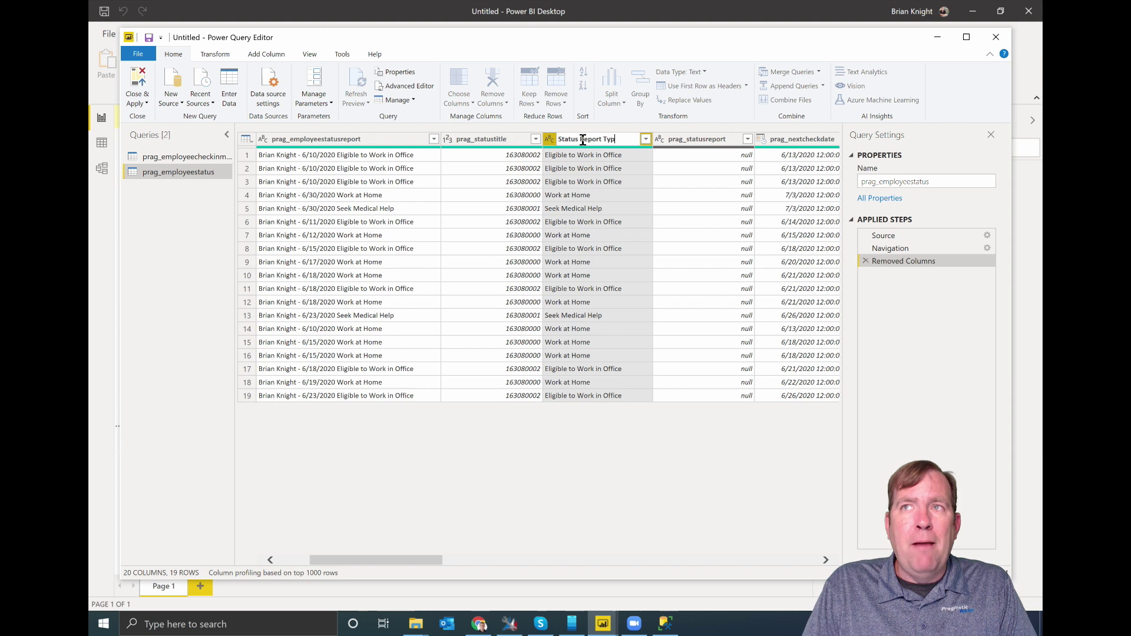
{"action": "type", "text": "e"}
{"action": "key", "text": "Return"}
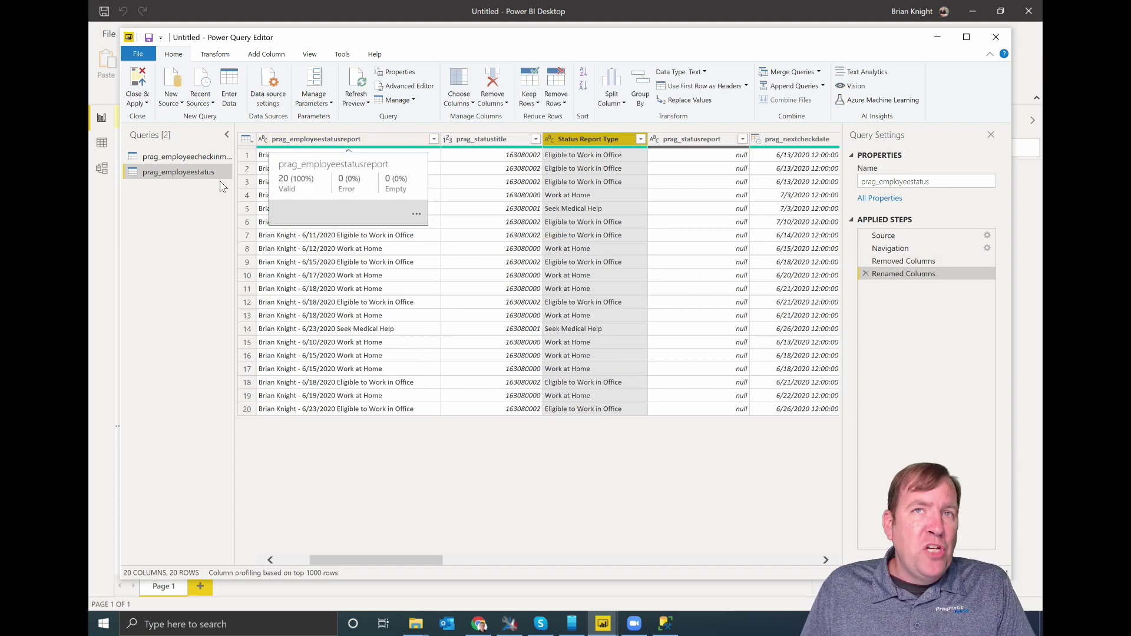
In prag_employeecheckinmeta, delete the system columns and rename prag_employeeeligibilitystatusname to Availability Status
{"action": "left_click", "coordinate": [190, 157]}
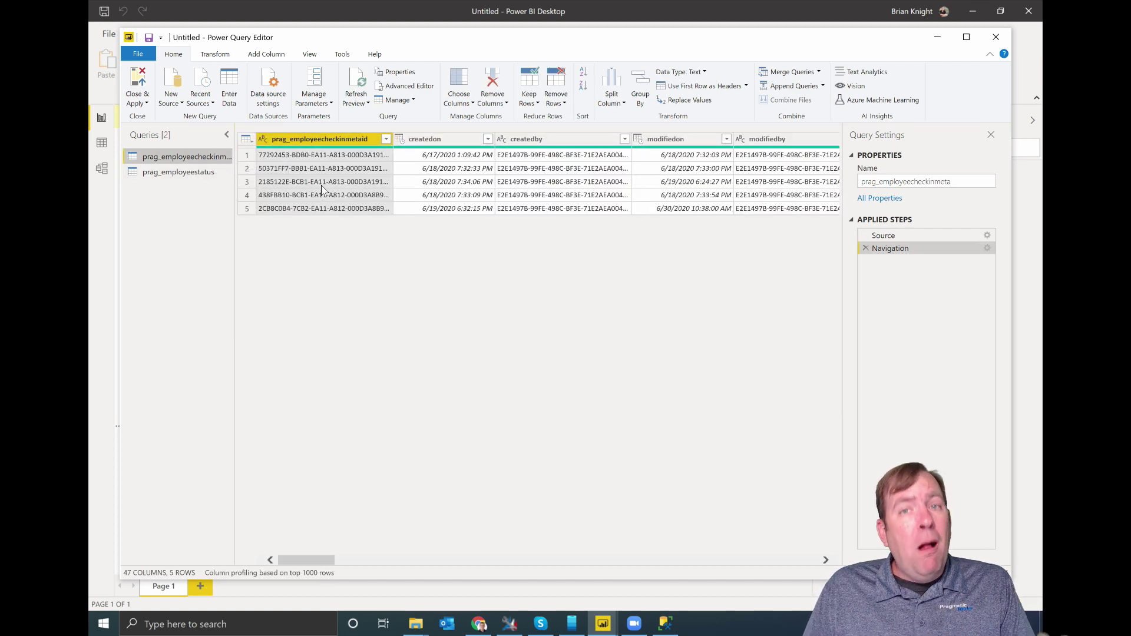
{"action": "left_click", "coordinate": [462, 144]}
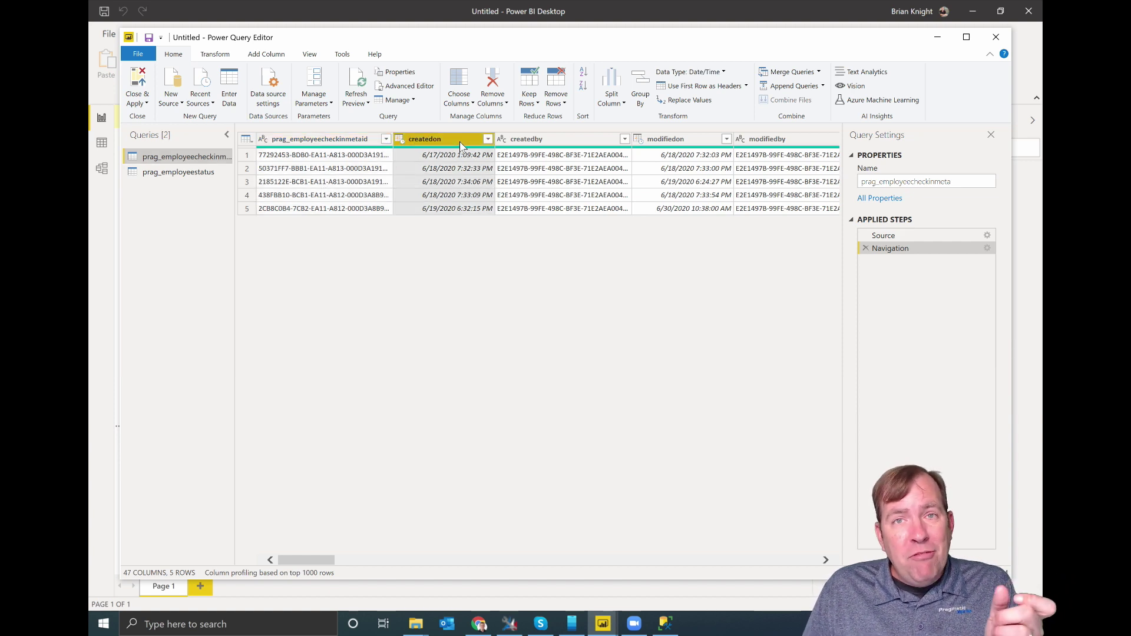
{"action": "key", "text": "shift+Right"}
{"action": "key", "text": "shift+Right"}
{"action": "key", "text": "shift+Right"}
{"action": "key", "text": "shift+Right"}
{"action": "key", "text": "shift+Right"}
{"action": "key", "text": "shift+Right"}
{"action": "key", "text": "shift+Right"}
{"action": "key", "text": "shift+Right"}
{"action": "key", "text": "shift+Right"}
{"action": "key", "text": "shift+Right"}
{"action": "key", "text": "shift+Right"}
{"action": "key", "text": "shift+Right"}
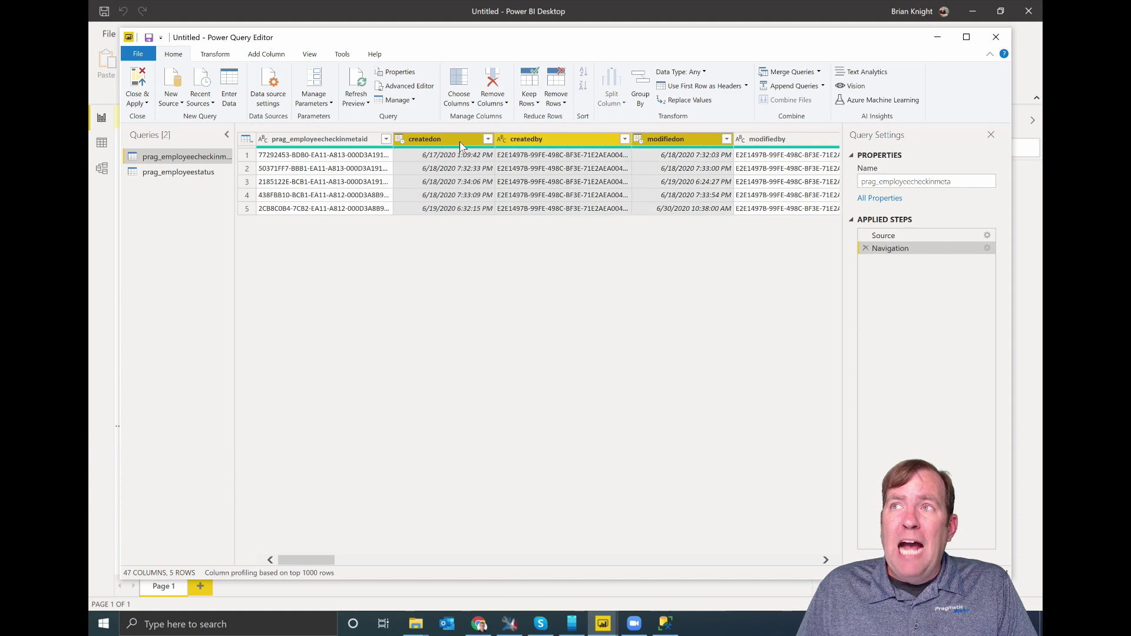
{"action": "key", "text": "shift+Right"}
{"action": "key", "text": "shift+Right"}
{"action": "key", "text": "shift+Right"}
{"action": "key", "text": "shift+Right"}
{"action": "key", "text": "shift+Right"}
{"action": "key", "text": "shift+Right"}
{"action": "key", "text": "shift+Right"}
{"action": "key", "text": "shift+Right"}
{"action": "key", "text": "shift+Right"}
{"action": "key", "text": "shift+Right"}
{"action": "key", "text": "shift+Right"}
{"action": "key", "text": "shift+Right"}
{"action": "key", "text": "shift+Right"}
{"action": "key", "text": "shift+Right"}
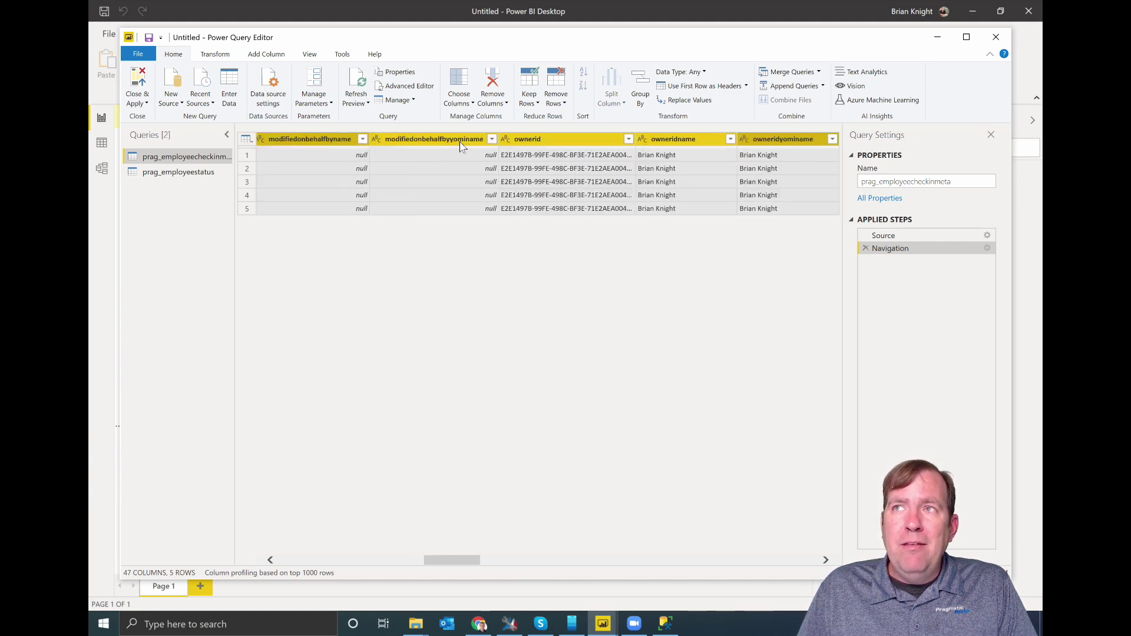
{"action": "key", "text": "shift+Right"}
{"action": "key", "text": "shift+Right"}
{"action": "key", "text": "shift+Right"}
{"action": "key", "text": "shift+Right"}
{"action": "key", "text": "shift+Right"}
{"action": "key", "text": "shift+Right"}
{"action": "key", "text": "shift+Right"}
{"action": "key", "text": "shift+Right"}
{"action": "key", "text": "shift+Right"}
{"action": "key", "text": "shift+Right"}
{"action": "key", "text": "shift+Right"}
{"action": "key", "text": "shift+Right"}
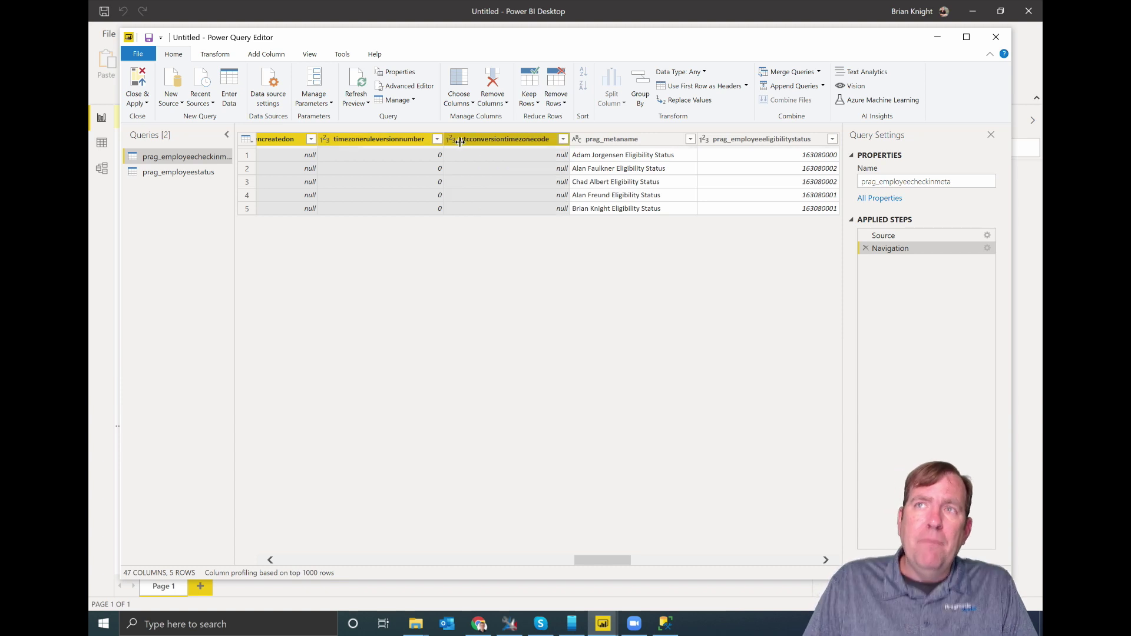
{"action": "key", "text": "Delete"}
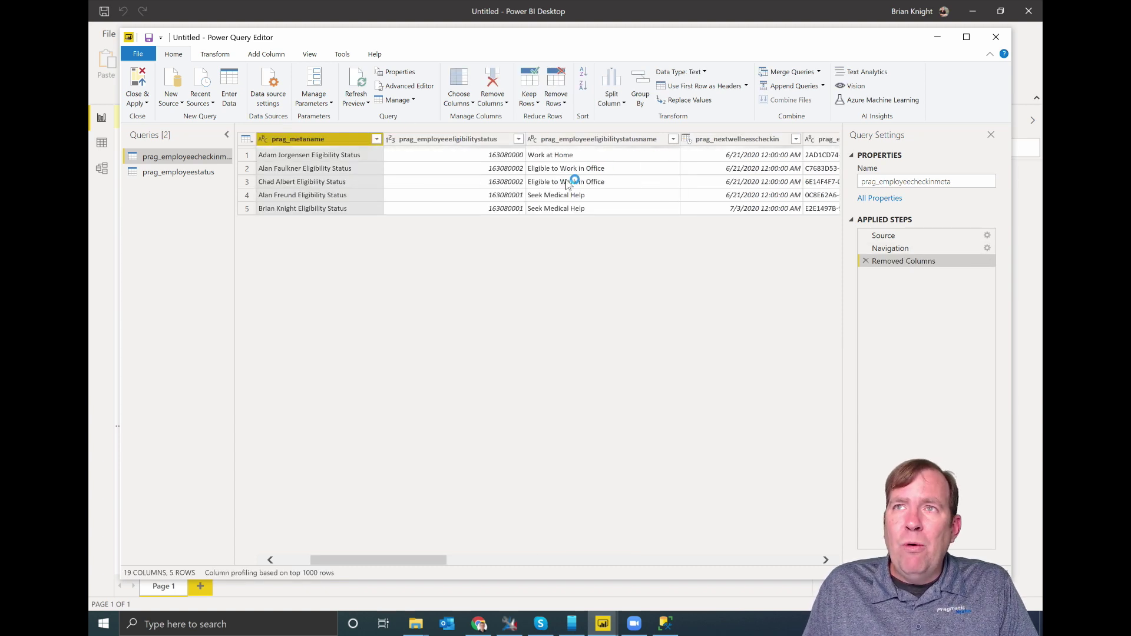
{"action": "double_click", "coordinate": [591, 139]}
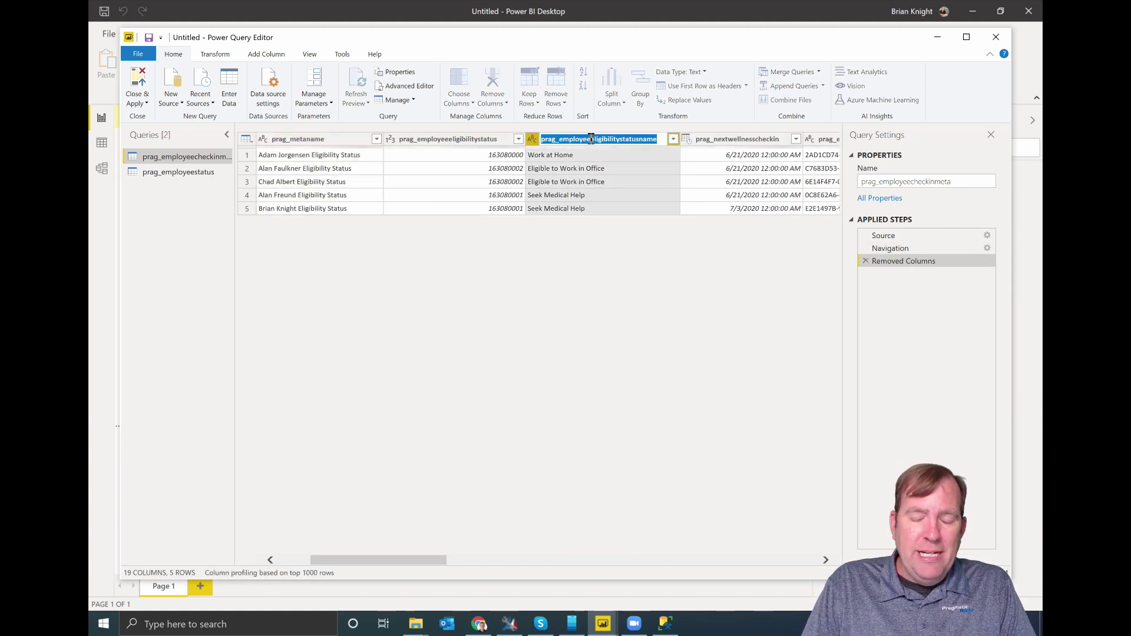
{"action": "type", "text": "Ava"}
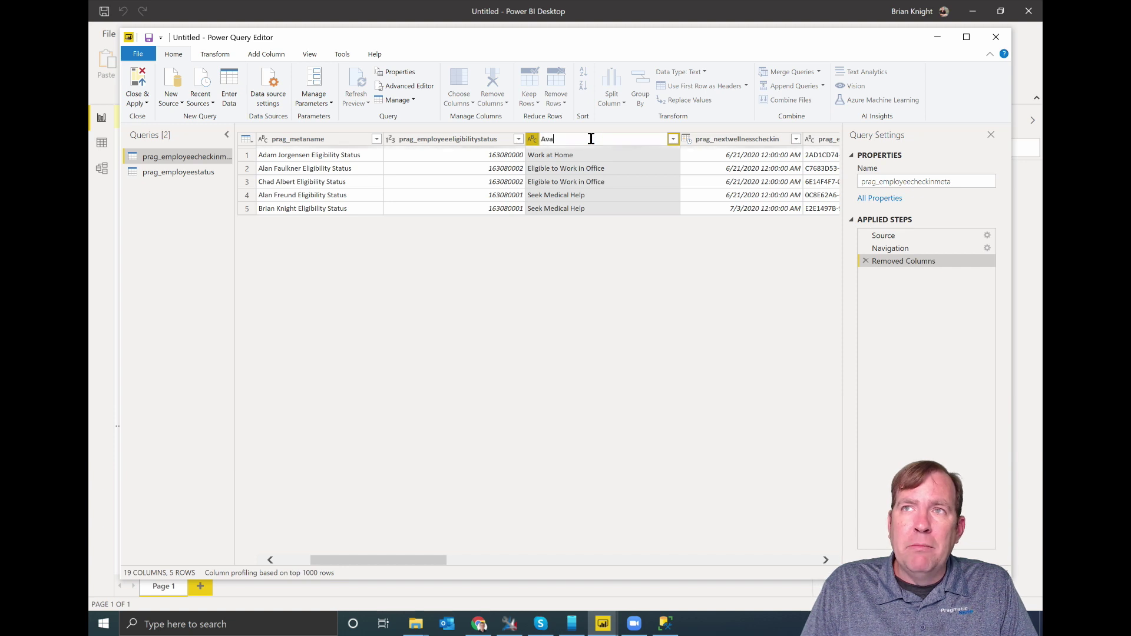
{"action": "type", "text": "ilability Status"}
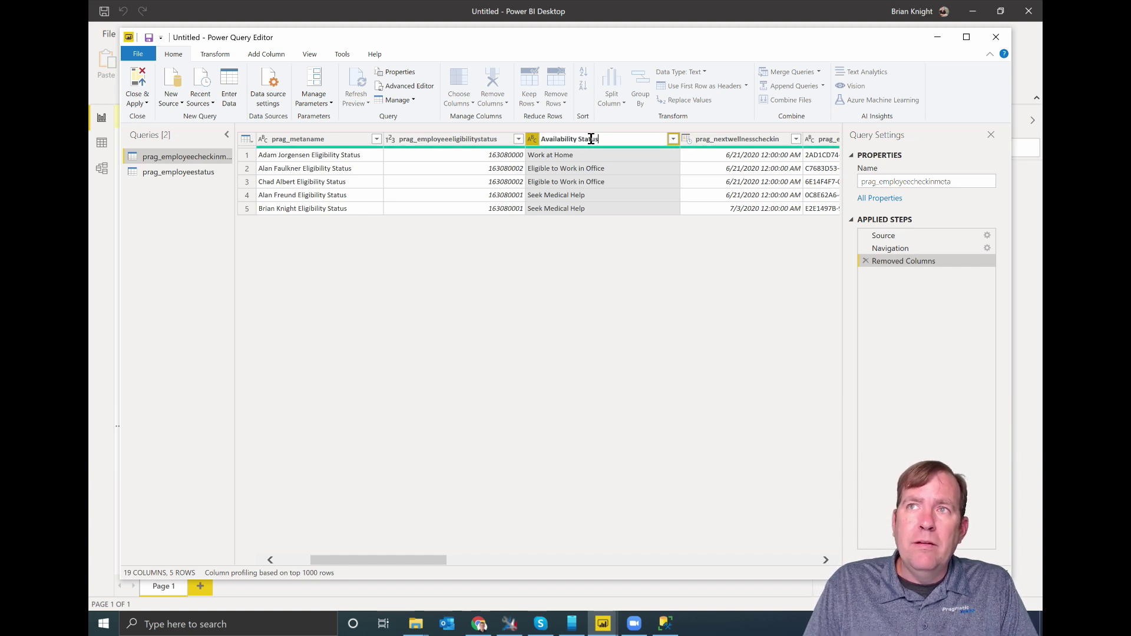
{"action": "key", "text": "Return"}
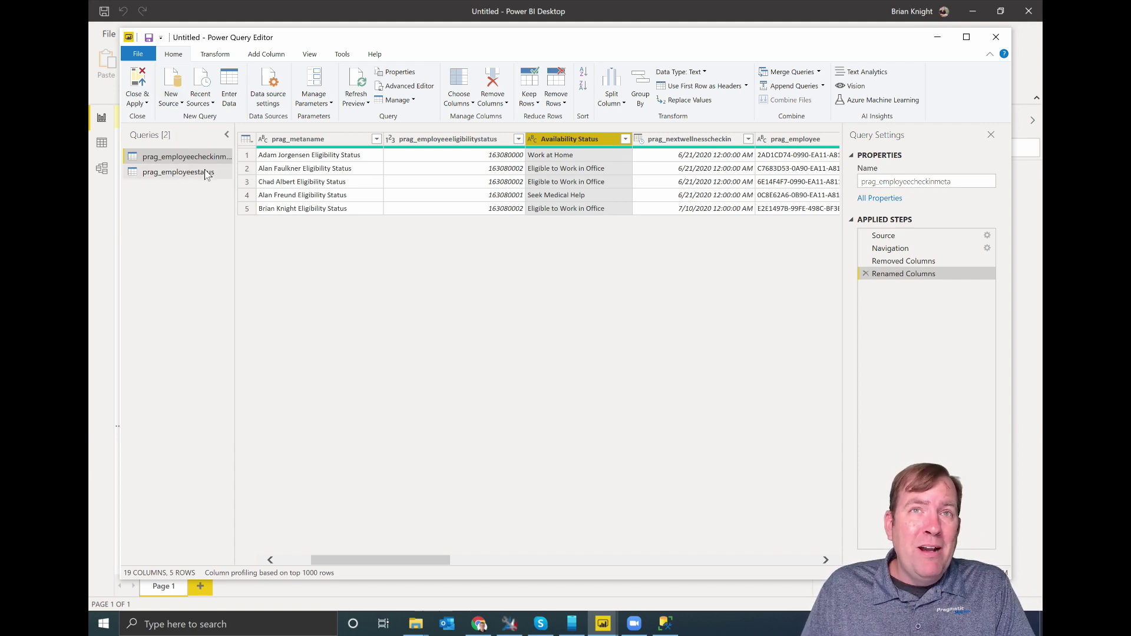
Rename prag_employeecheckinmeta to Employee Status and prag_employeestatus to Checkins, then Close & Apply
{"action": "double_click", "coordinate": [201, 157]}
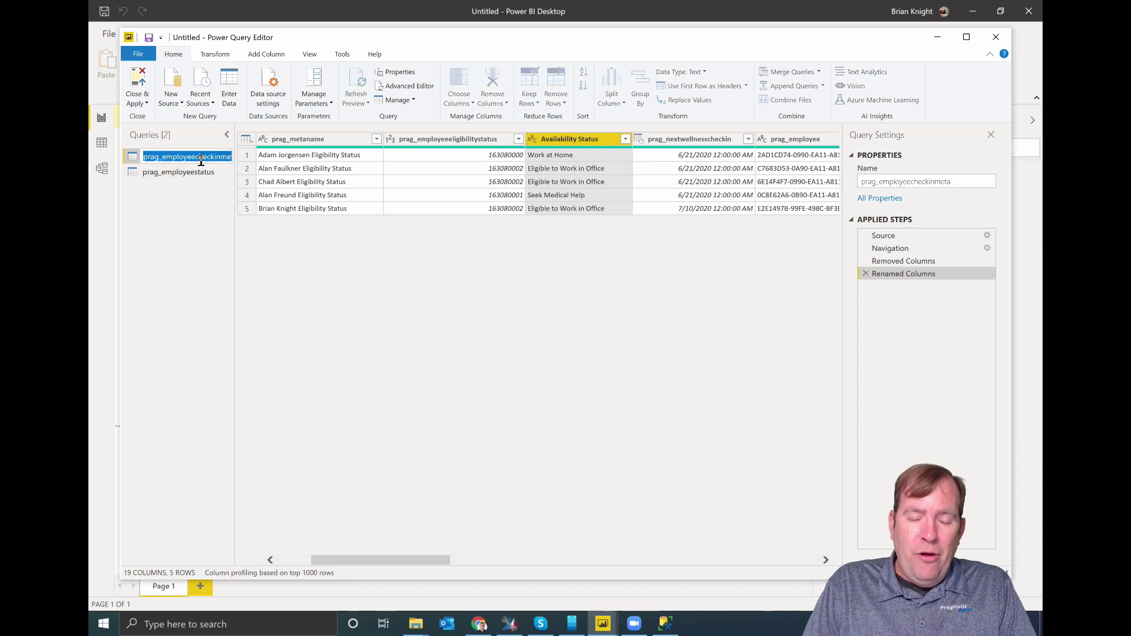
{"action": "type", "text": "Employee Status"}
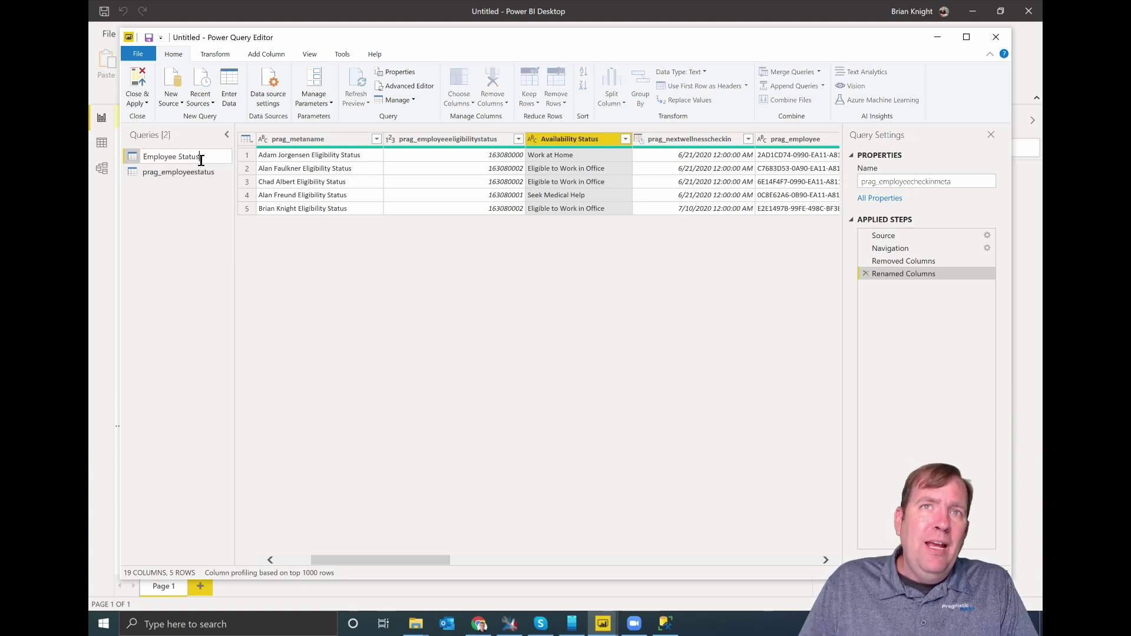
{"action": "key", "text": "Return"}
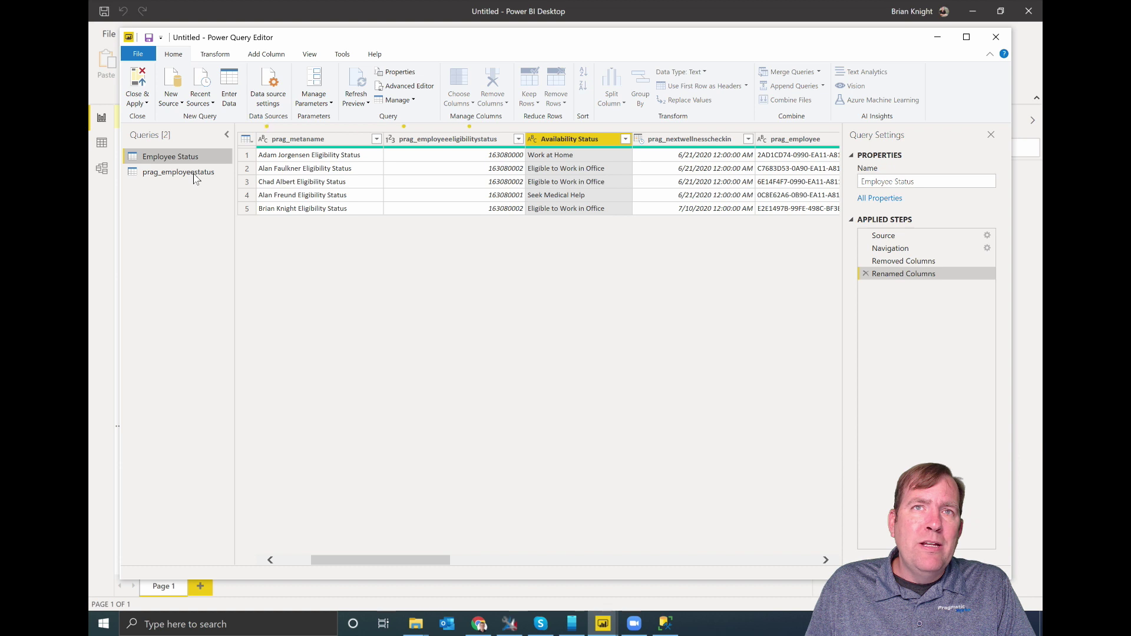
{"action": "left_click", "coordinate": [195, 176]}
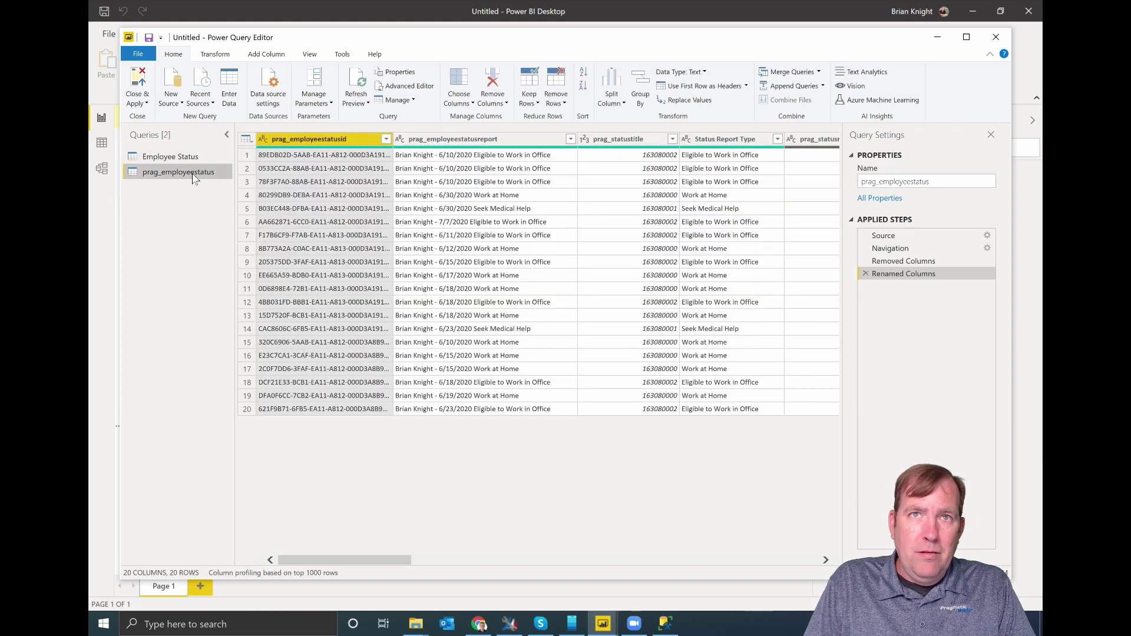
{"action": "double_click", "coordinate": [193, 173]}
{"action": "type", "text": "C"}
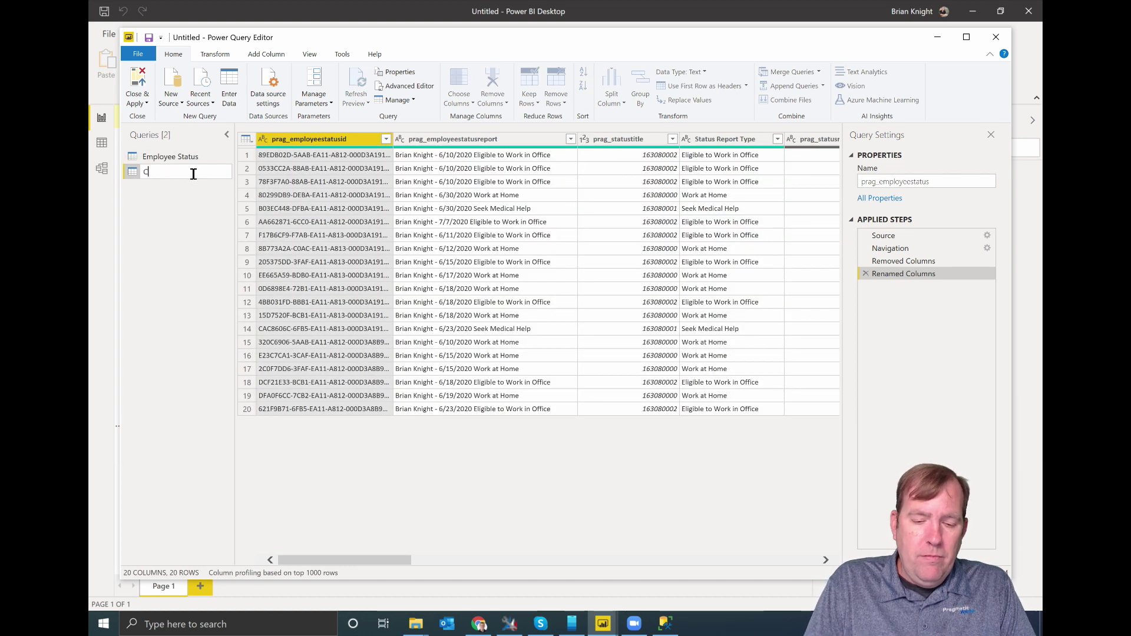
{"action": "type", "text": "heckins"}
{"action": "key", "text": "Return"}
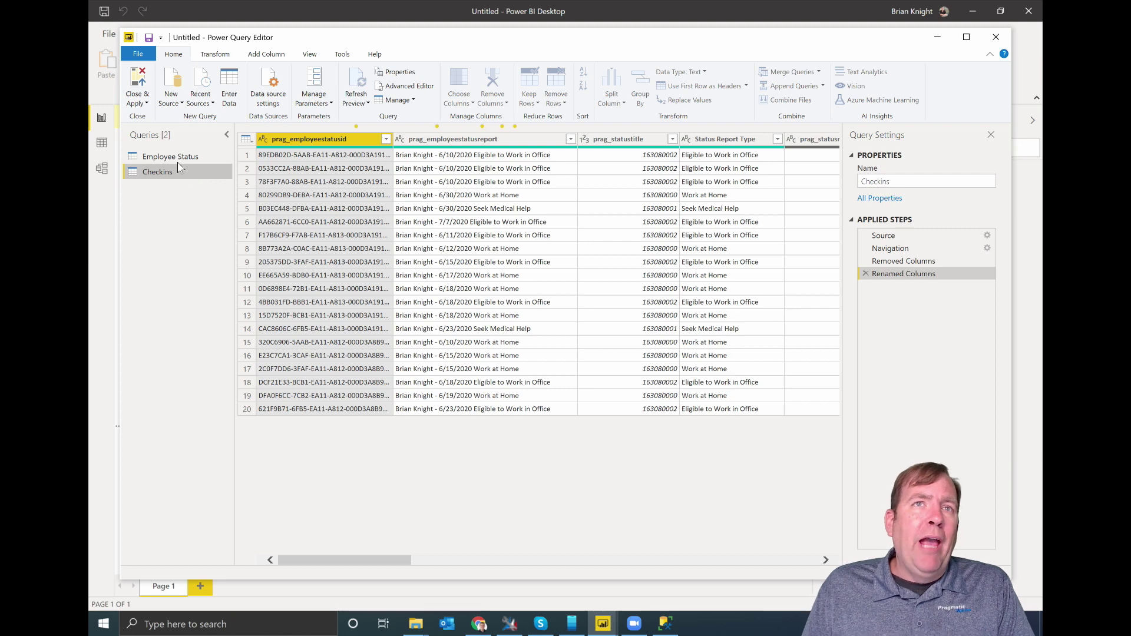
{"action": "left_click", "coordinate": [136, 93]}
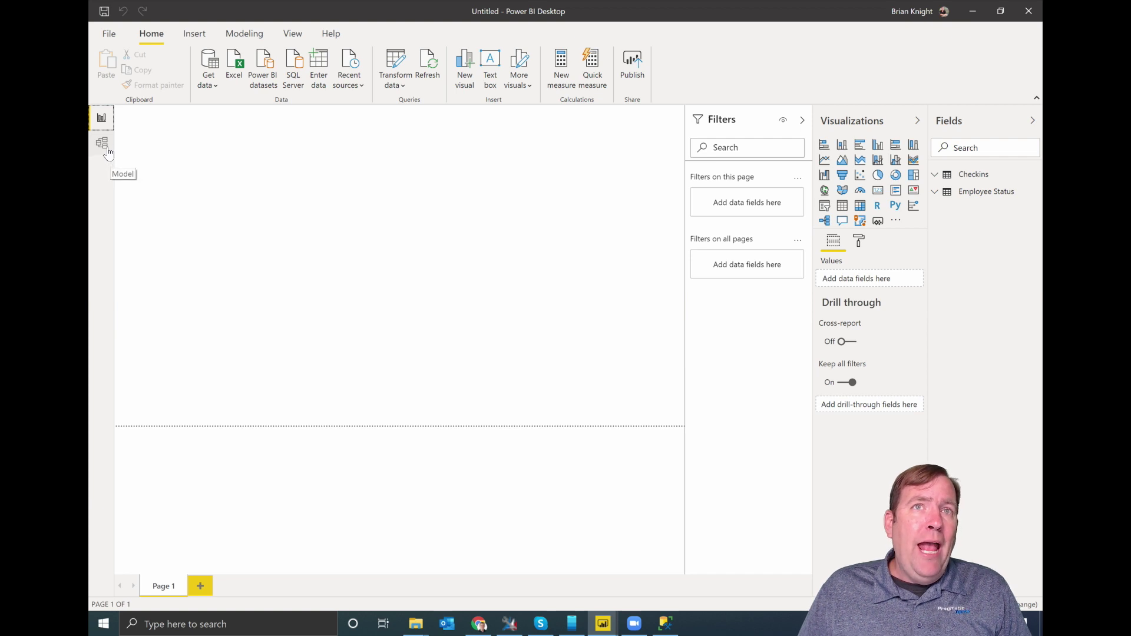
In Model view, arrange the Employee Status table card beside the Checkins table
{"action": "left_click", "coordinate": [101, 145]}
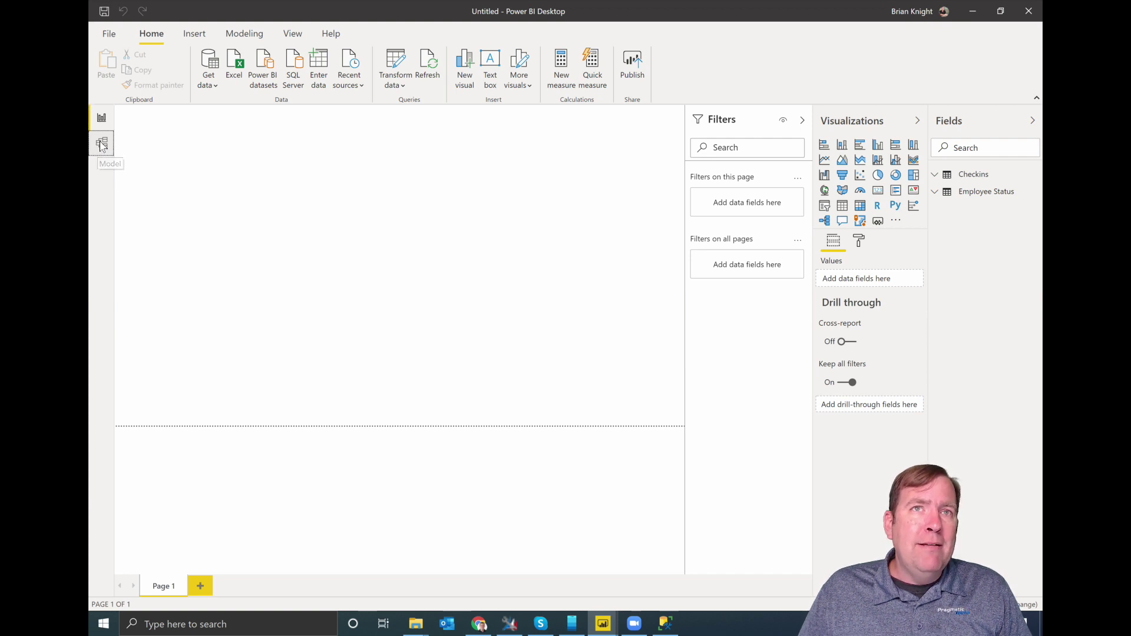
{"action": "left_click_drag", "start_coordinate": [395, 143], "coordinate": [294, 302]}
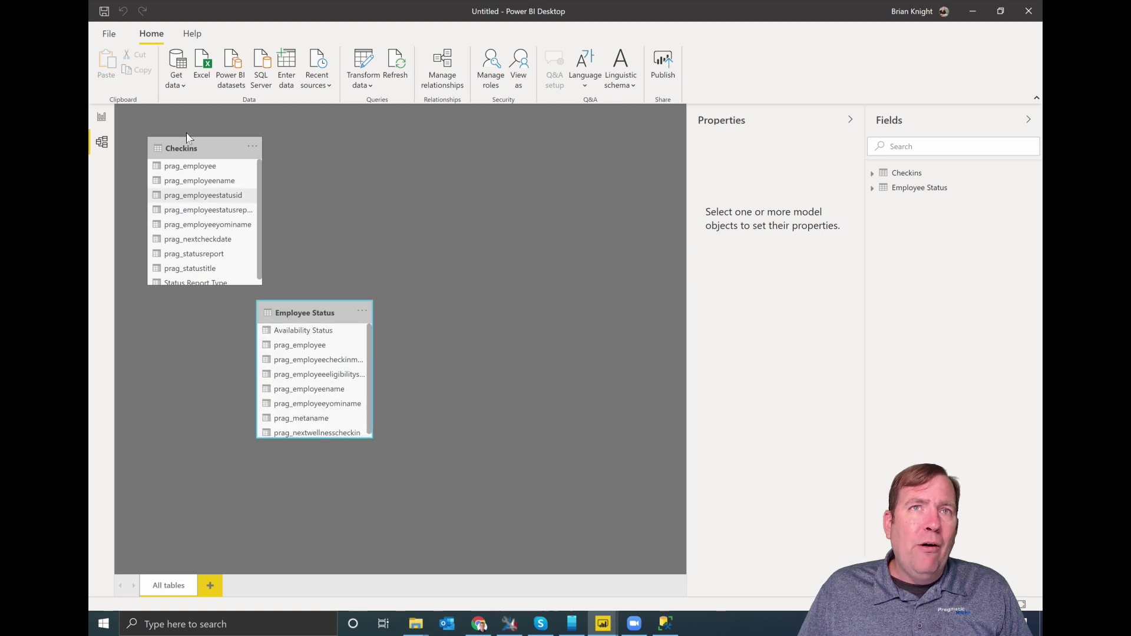
{"action": "left_click", "coordinate": [101, 119]}
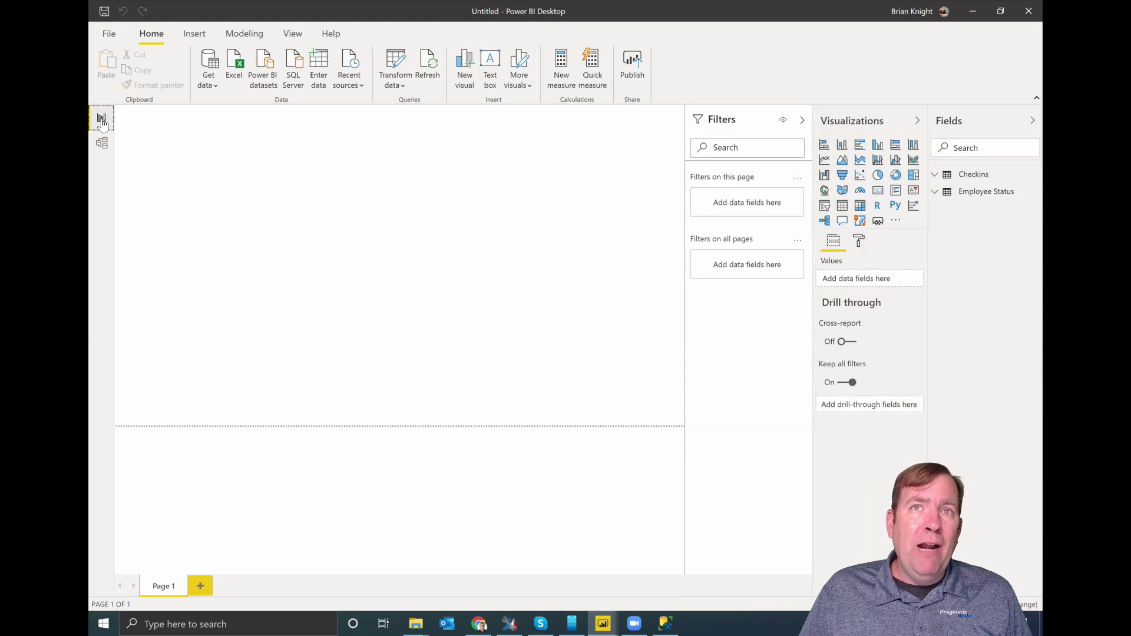
{"action": "left_click", "coordinate": [102, 143]}
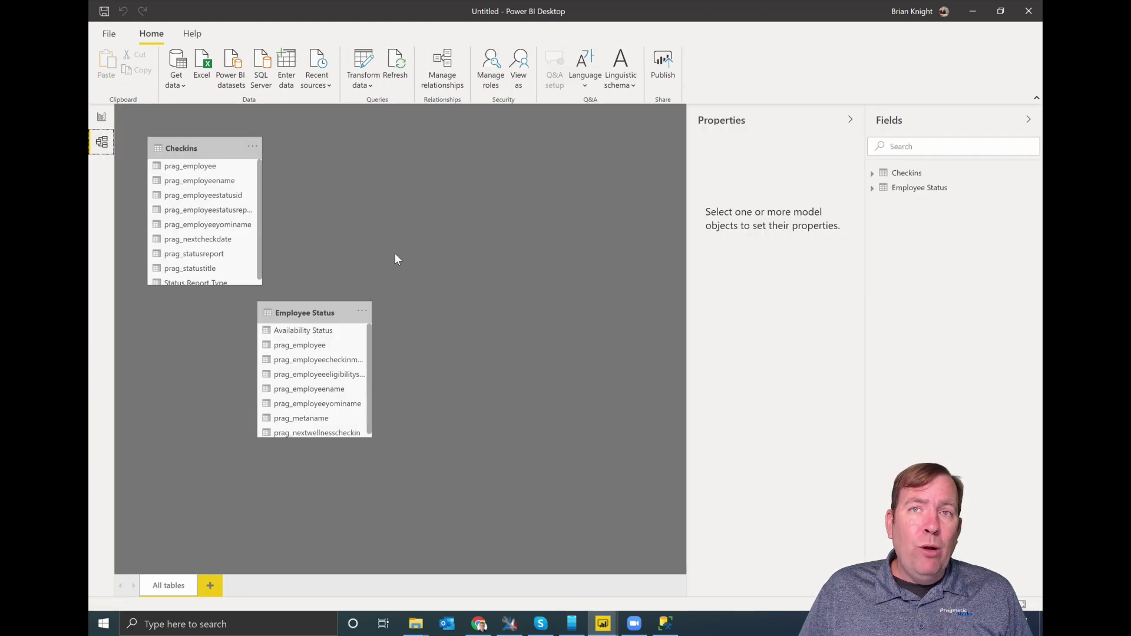
{"action": "left_click_drag", "start_coordinate": [330, 312], "coordinate": [450, 152]}
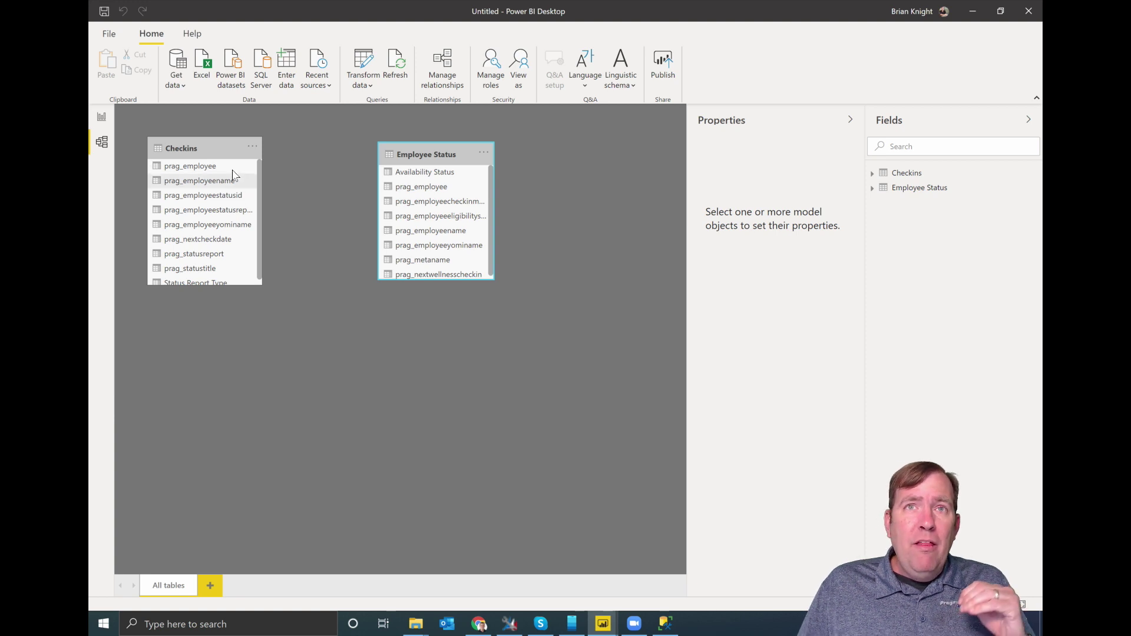
{"action": "left_click_drag", "start_coordinate": [240, 157], "coordinate": [266, 157]}
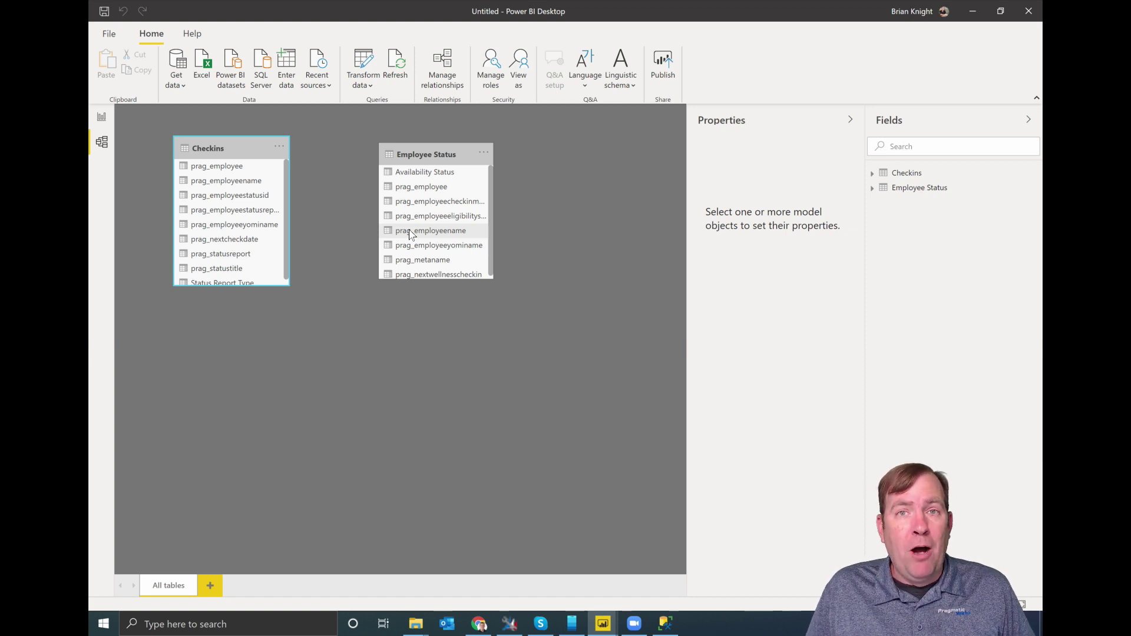
Hide the filters, widen the Fields pane, and add Checkins' prag_employeestatusreport to a new visual
{"action": "left_click", "coordinate": [101, 117]}
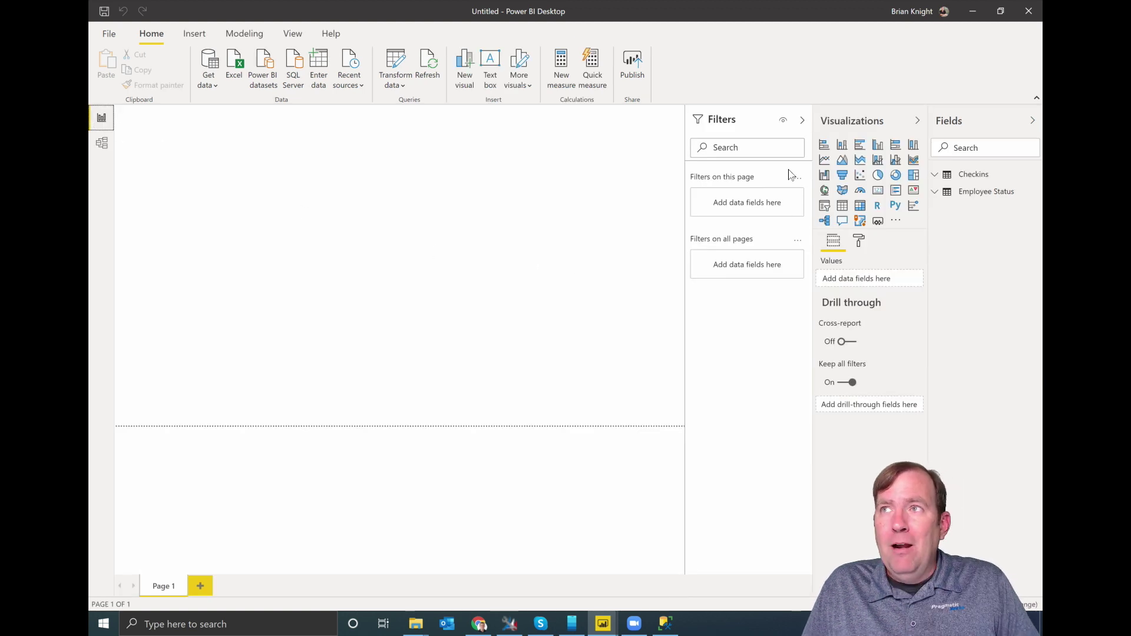
{"action": "left_click", "coordinate": [804, 121]}
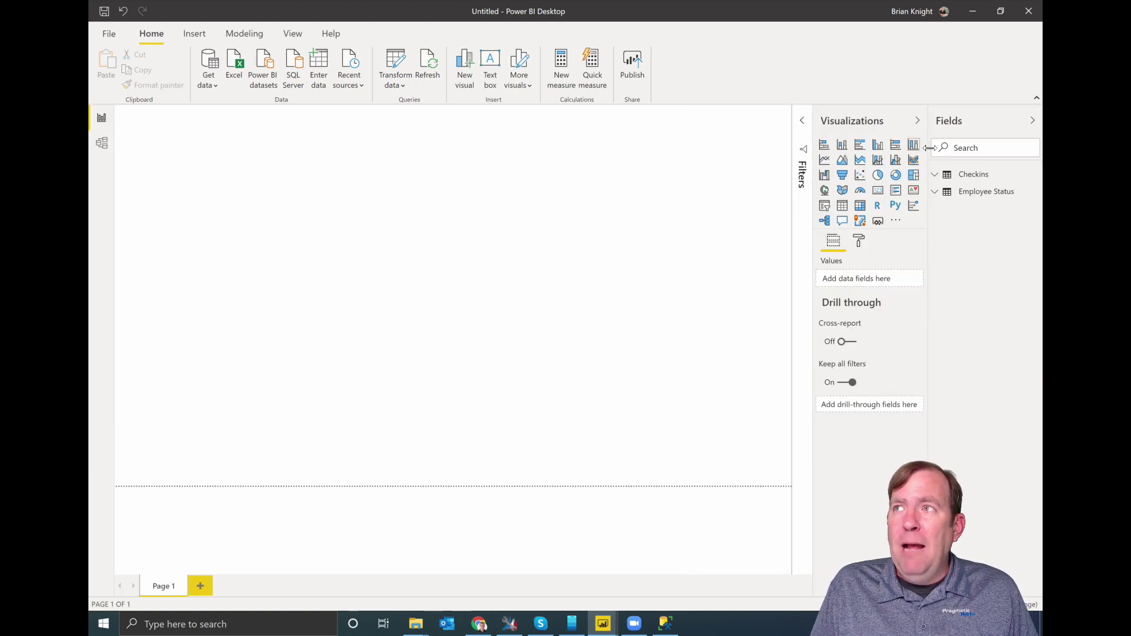
{"action": "left_click_drag", "start_coordinate": [927, 218], "coordinate": [810, 212]}
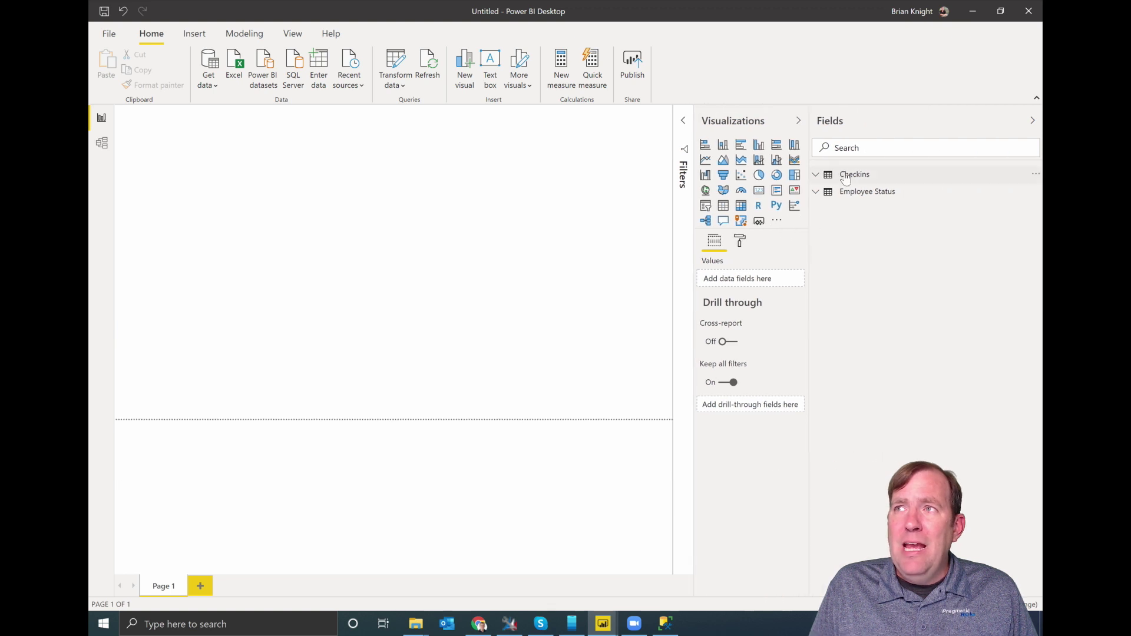
{"action": "left_click", "coordinate": [816, 176]}
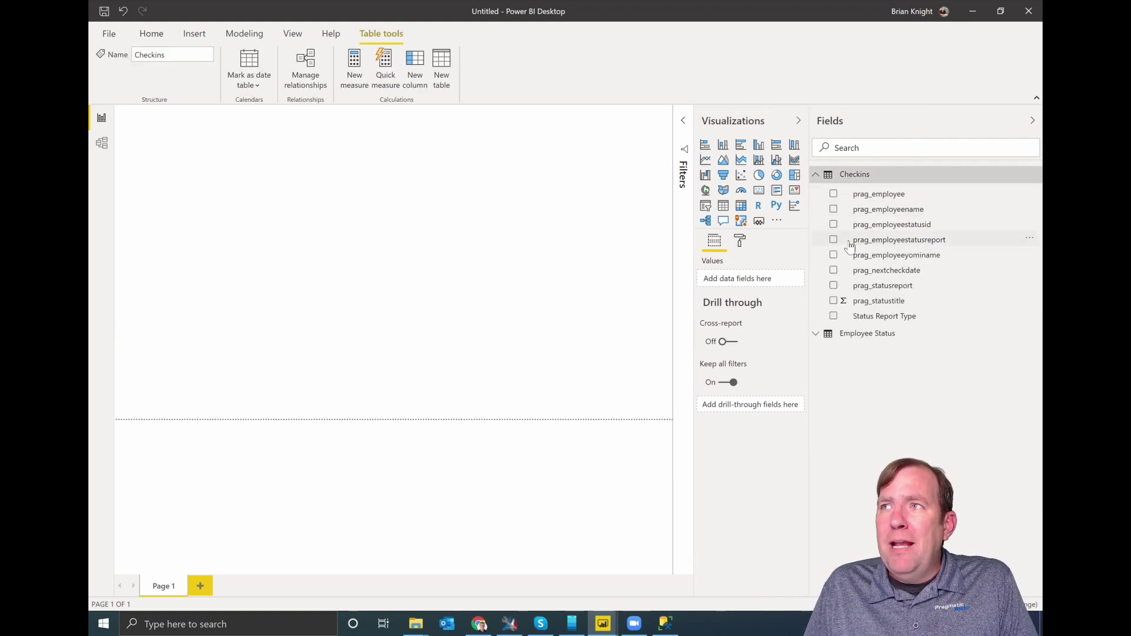
{"action": "left_click", "coordinate": [833, 286]}
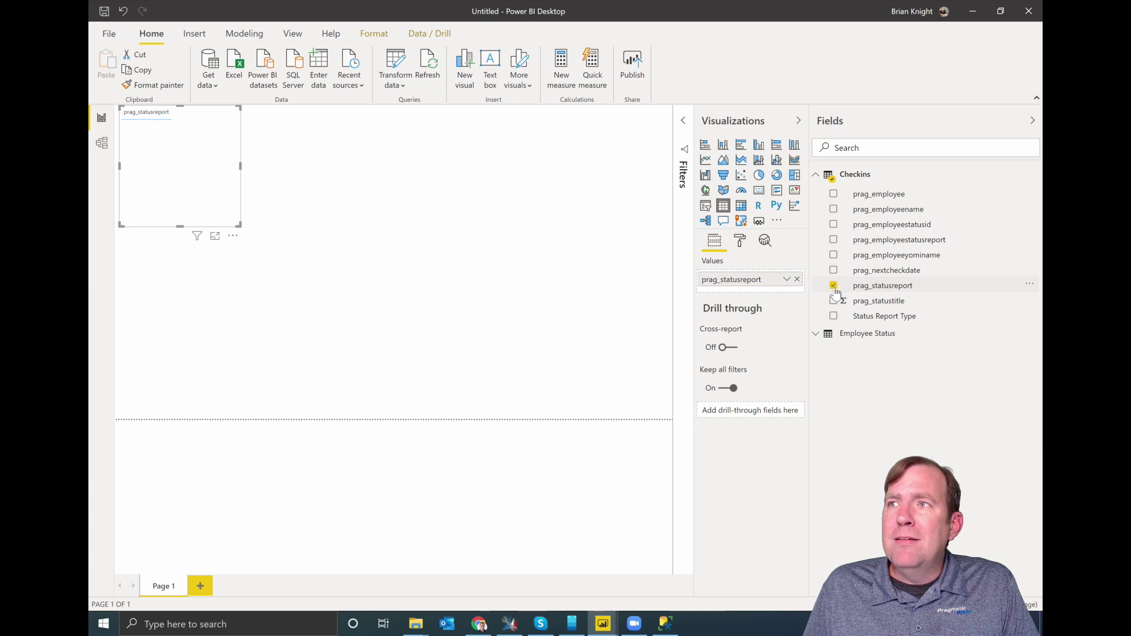
{"action": "left_click", "coordinate": [833, 286]}
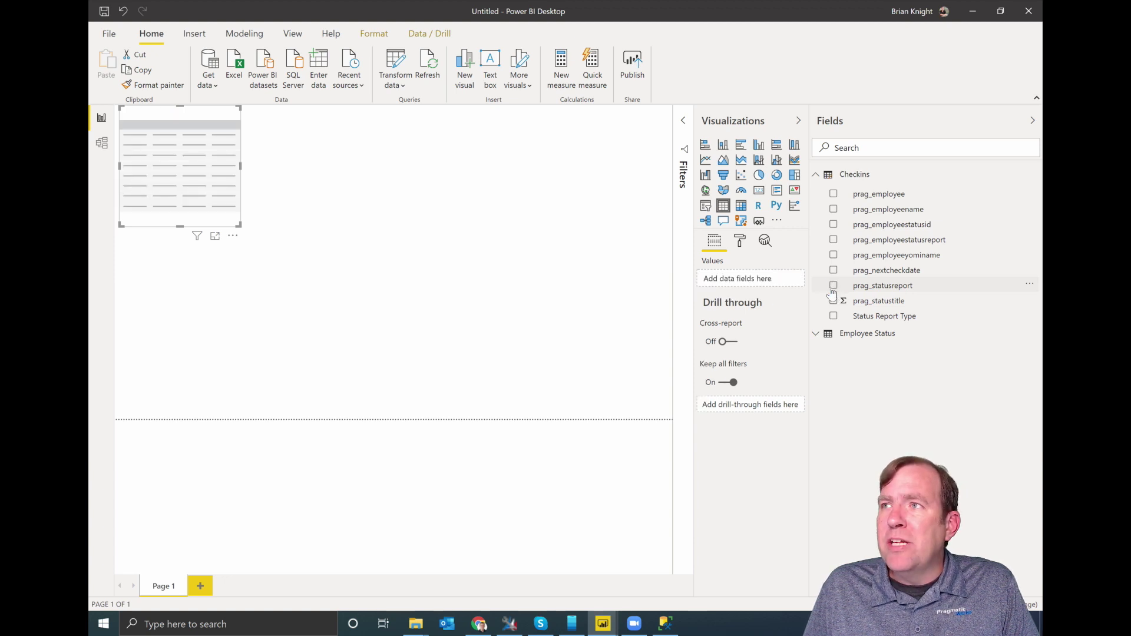
{"action": "left_click", "coordinate": [833, 239]}
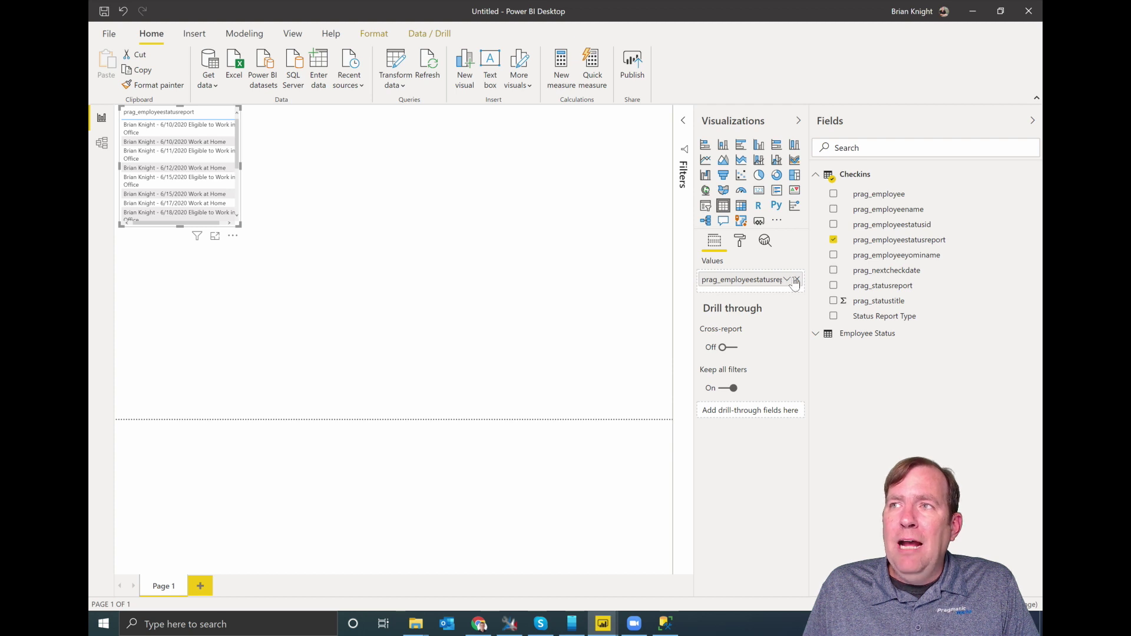
Show the field as a Count card of 15 at top right, labelled Count of Status Reports
{"action": "left_click", "coordinate": [787, 279]}
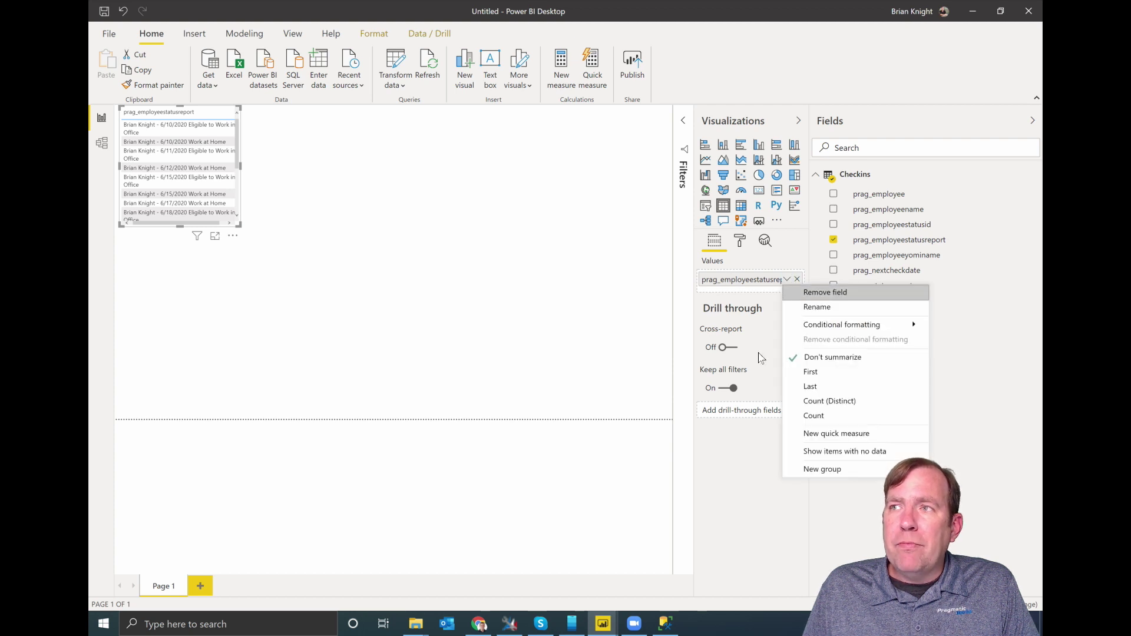
{"action": "left_click", "coordinate": [816, 416]}
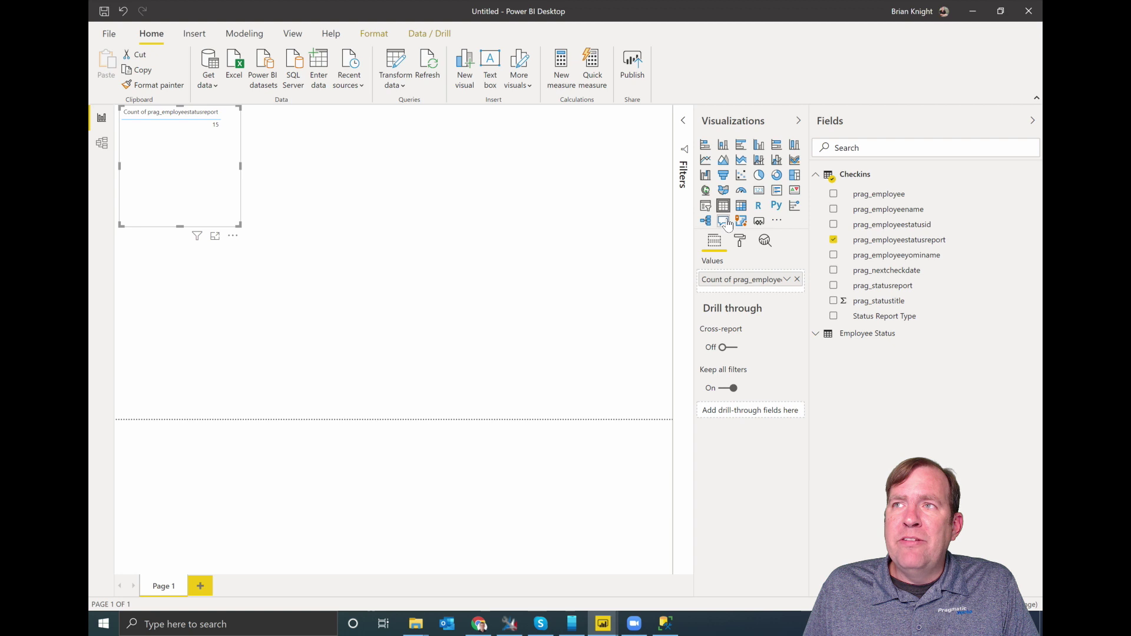
{"action": "left_click", "coordinate": [776, 191]}
{"action": "left_click", "coordinate": [759, 190]}
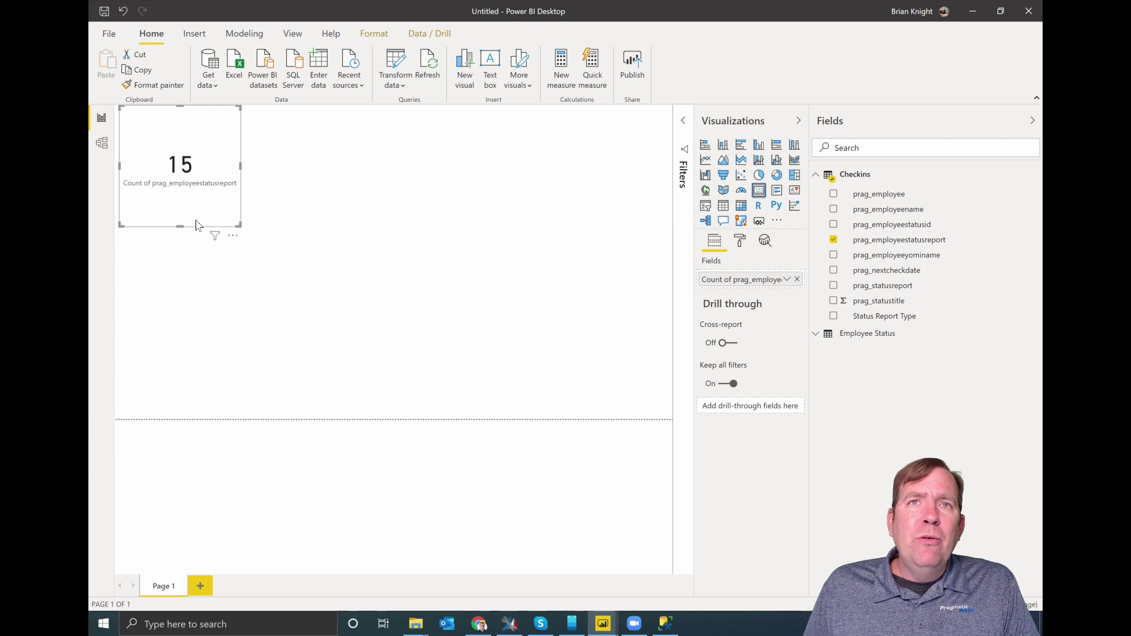
{"action": "left_click_drag", "start_coordinate": [196, 225], "coordinate": [613, 236]}
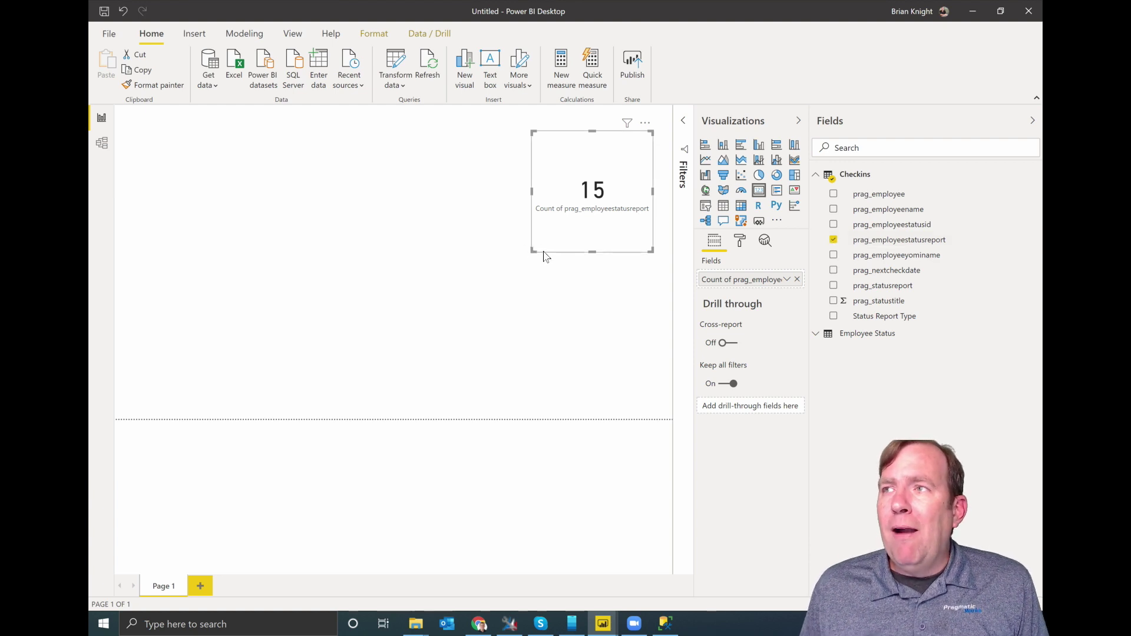
{"action": "double_click", "coordinate": [745, 279]}
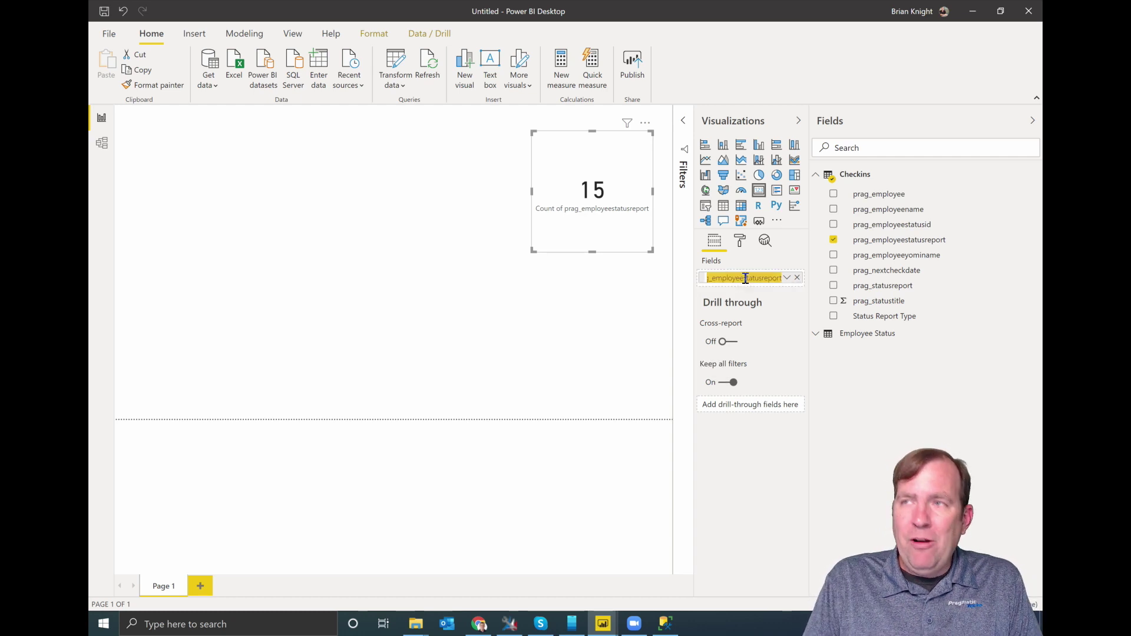
{"action": "type", "text": "Count of Status"}
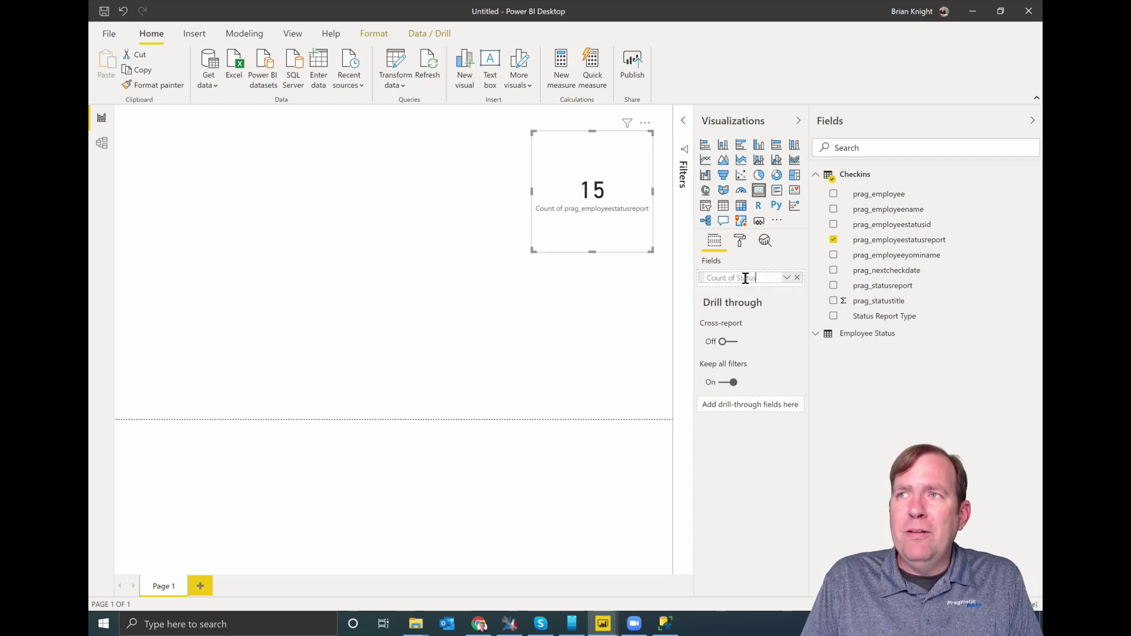
{"action": "type", "text": " Reports"}
{"action": "key", "text": "Return"}
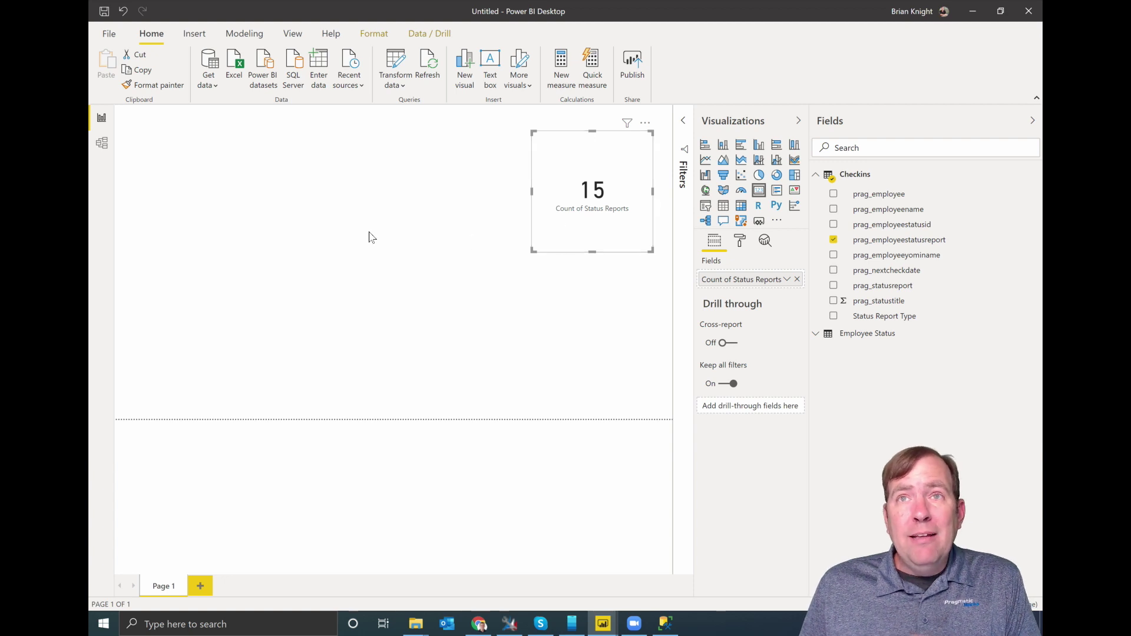
Build a bar chart from Employee Status using Availability Status and prag_employeecheckinmetaid
{"action": "left_click", "coordinate": [165, 202]}
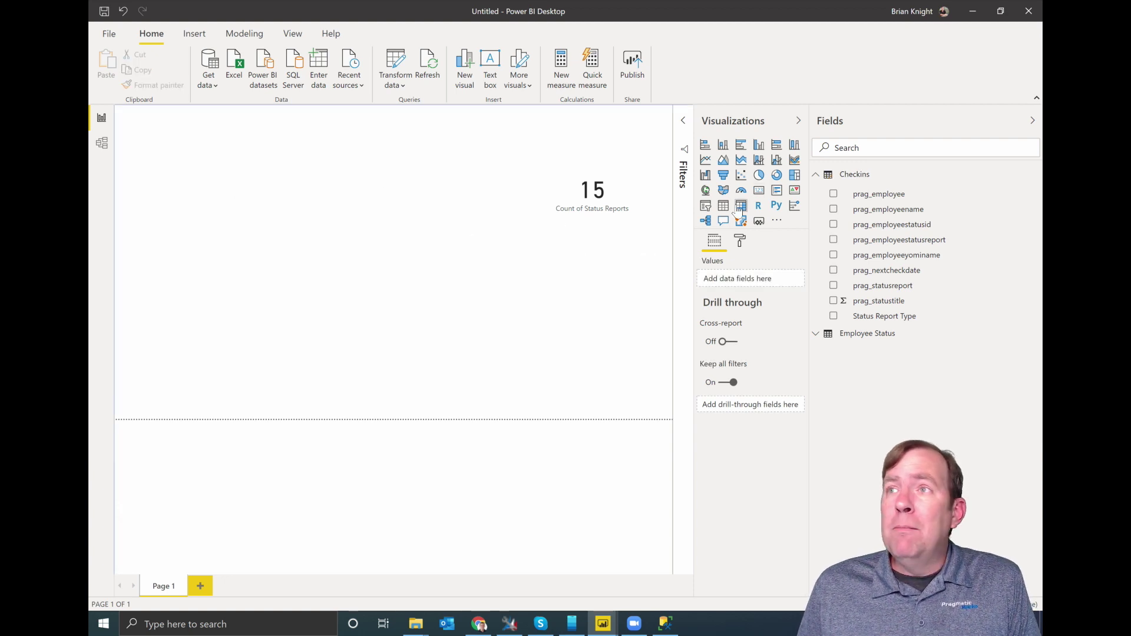
{"action": "left_click", "coordinate": [816, 337]}
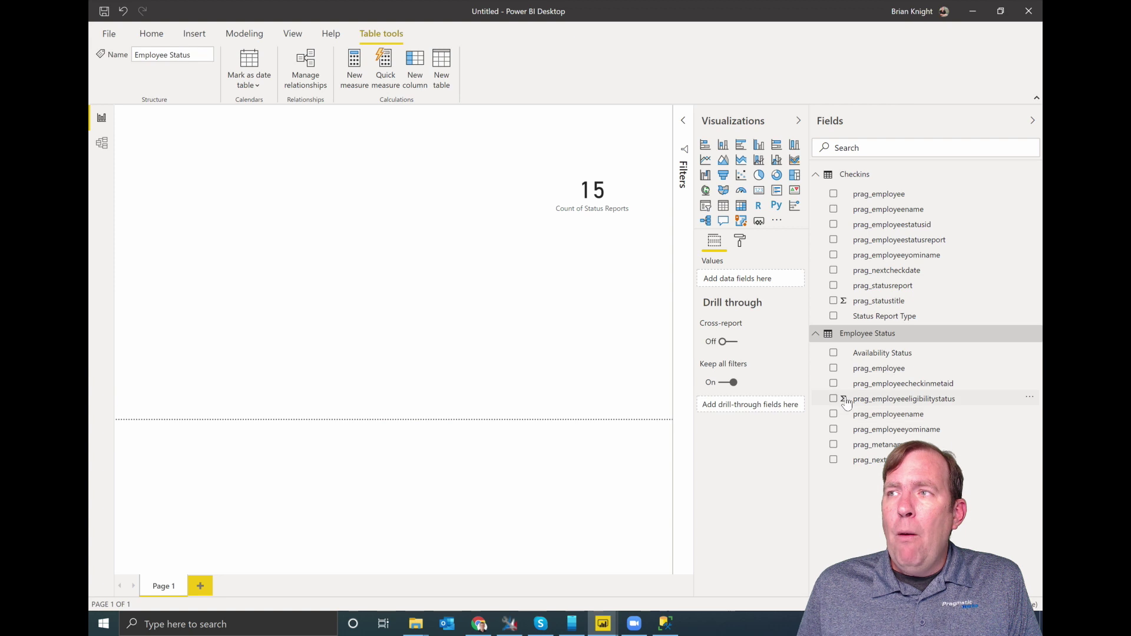
{"action": "left_click", "coordinate": [833, 353]}
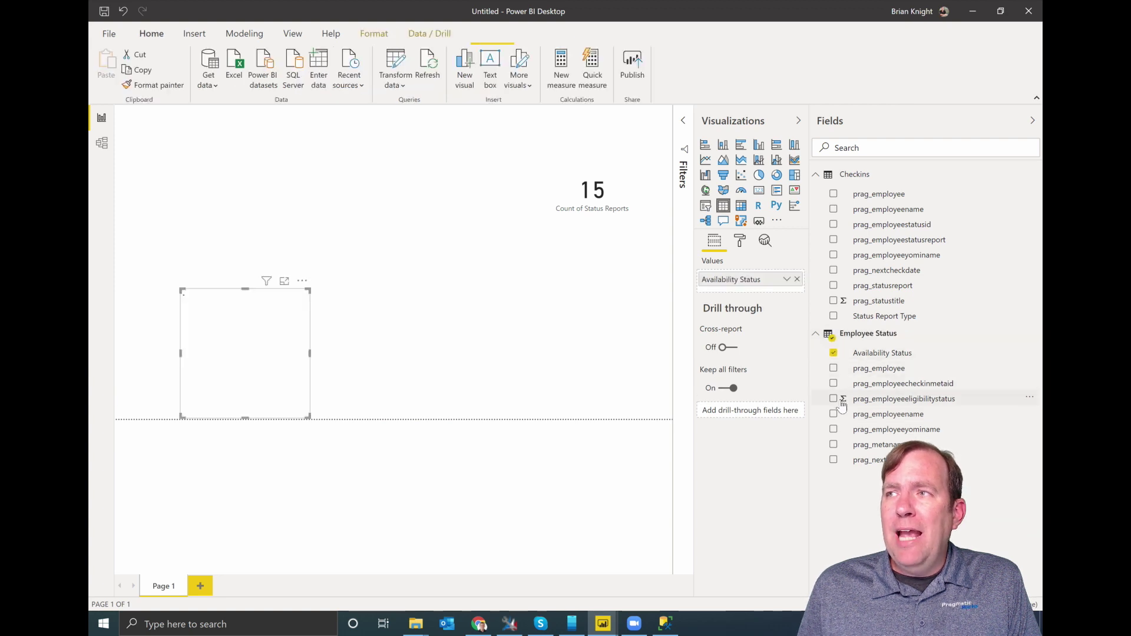
{"action": "left_click", "coordinate": [833, 383]}
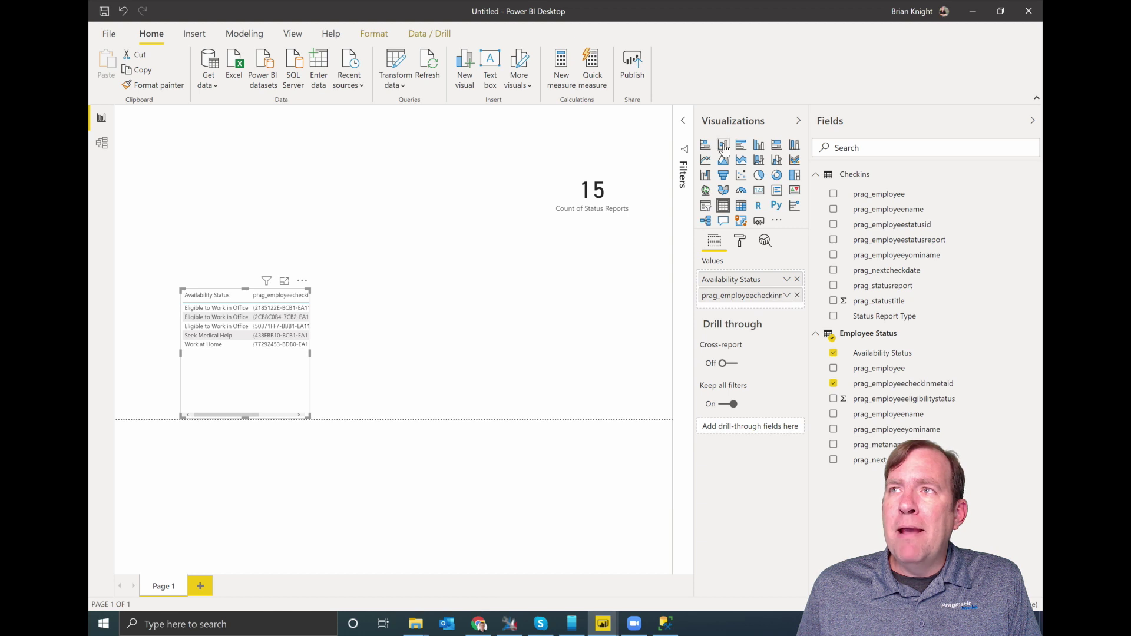
{"action": "left_click", "coordinate": [705, 145]}
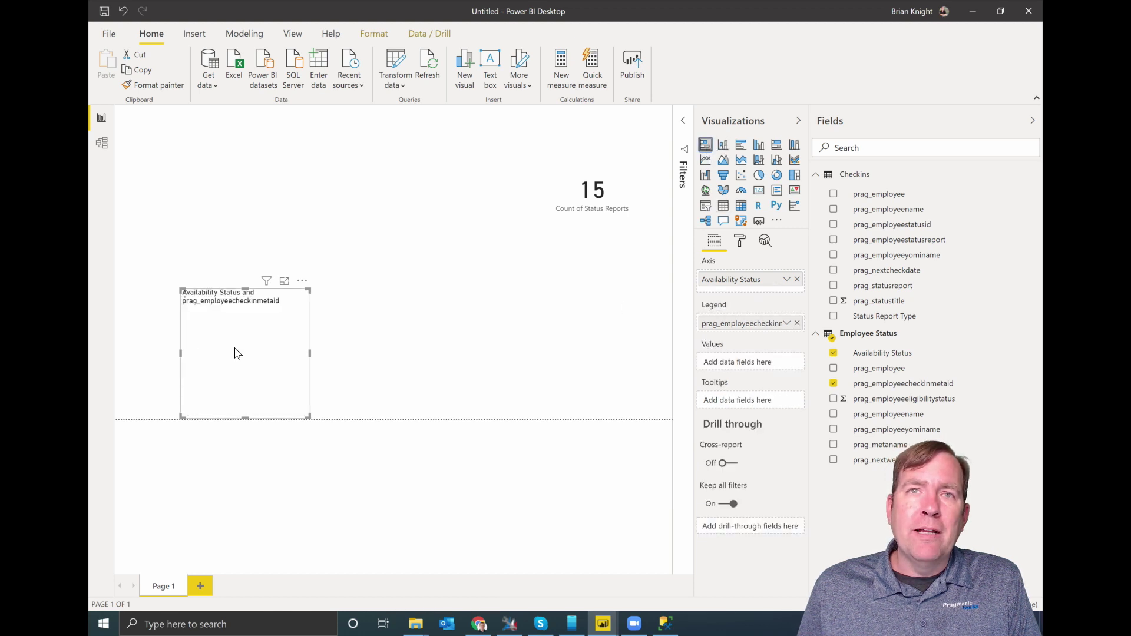
Move prag_employeecheckinmetaid from Legend to Values and enlarge the chart beside the 15 card
{"action": "left_click_drag", "start_coordinate": [308, 290], "coordinate": [513, 147]}
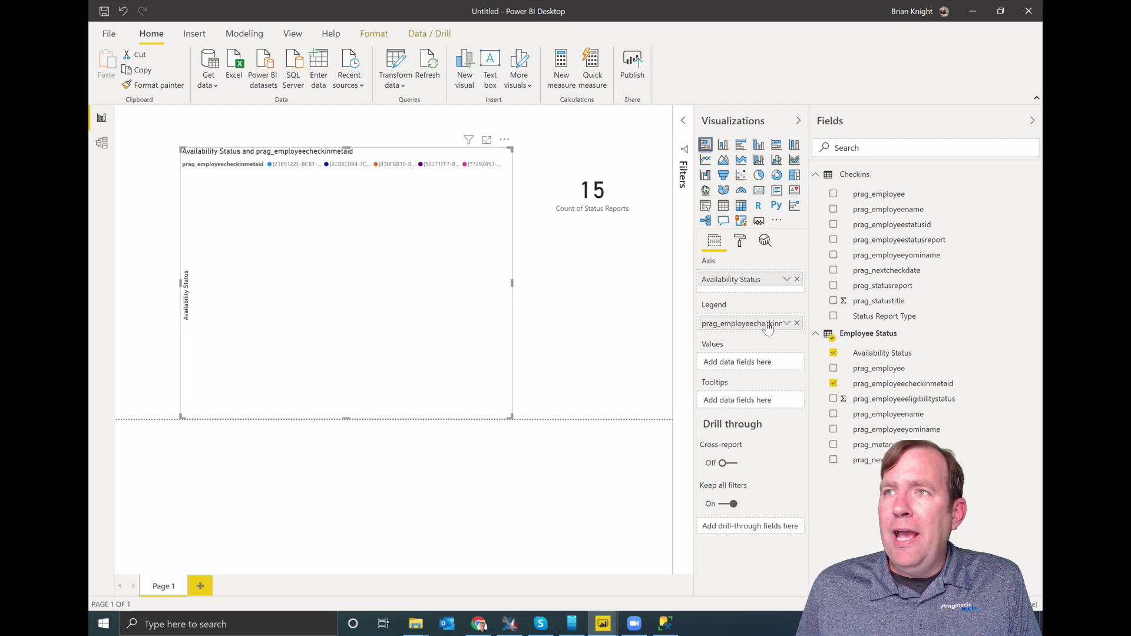
{"action": "left_click", "coordinate": [787, 324]}
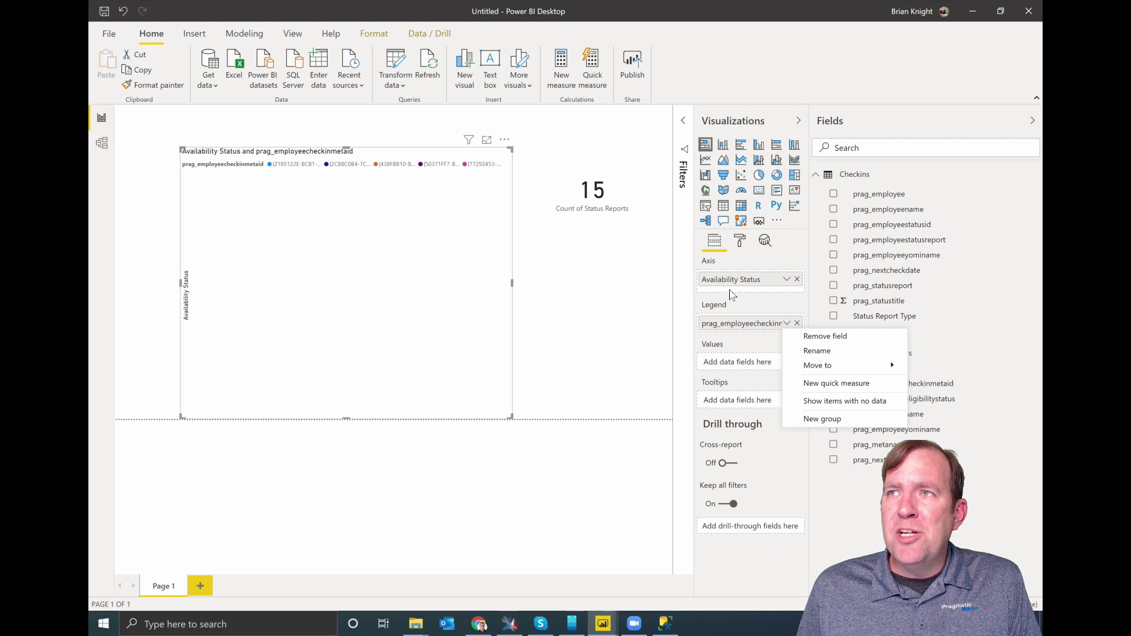
{"action": "left_click_drag", "start_coordinate": [717, 336], "coordinate": [721, 365]}
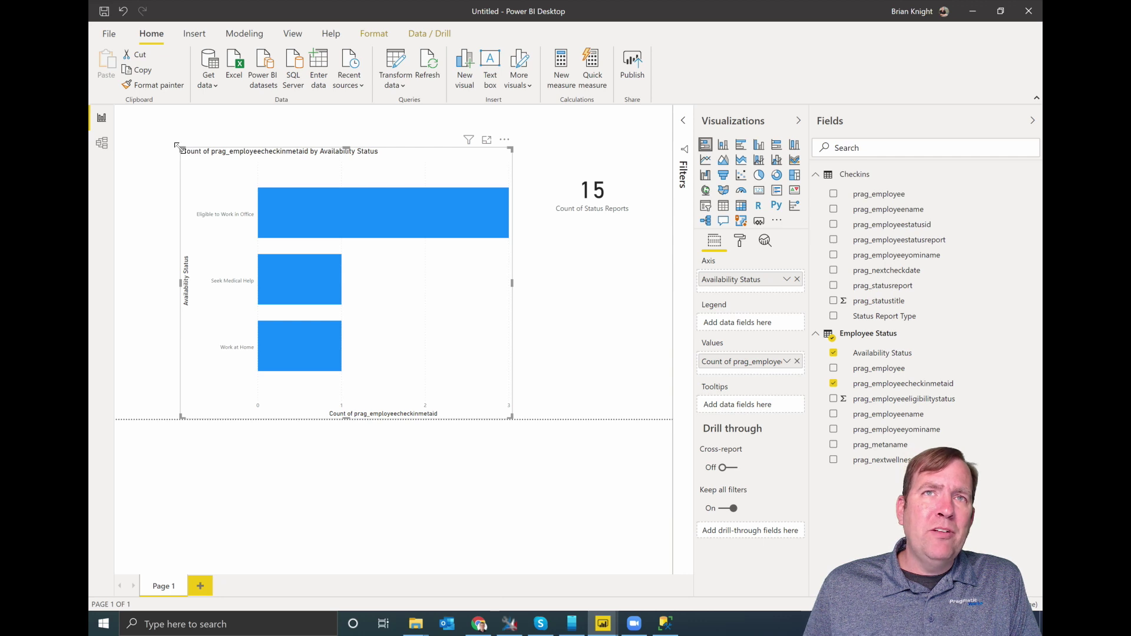
{"action": "left_click_drag", "start_coordinate": [180, 149], "coordinate": [112, 135]}
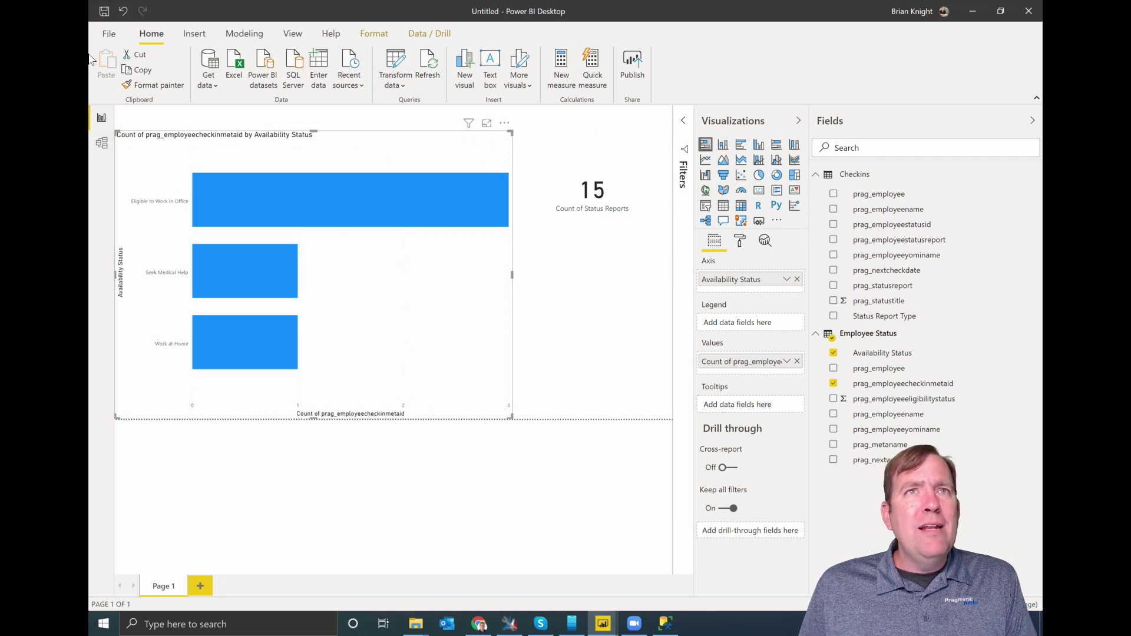
Save the report to the Desktop as CDS Webinar Exampl.pbix
{"action": "left_click", "coordinate": [109, 33]}
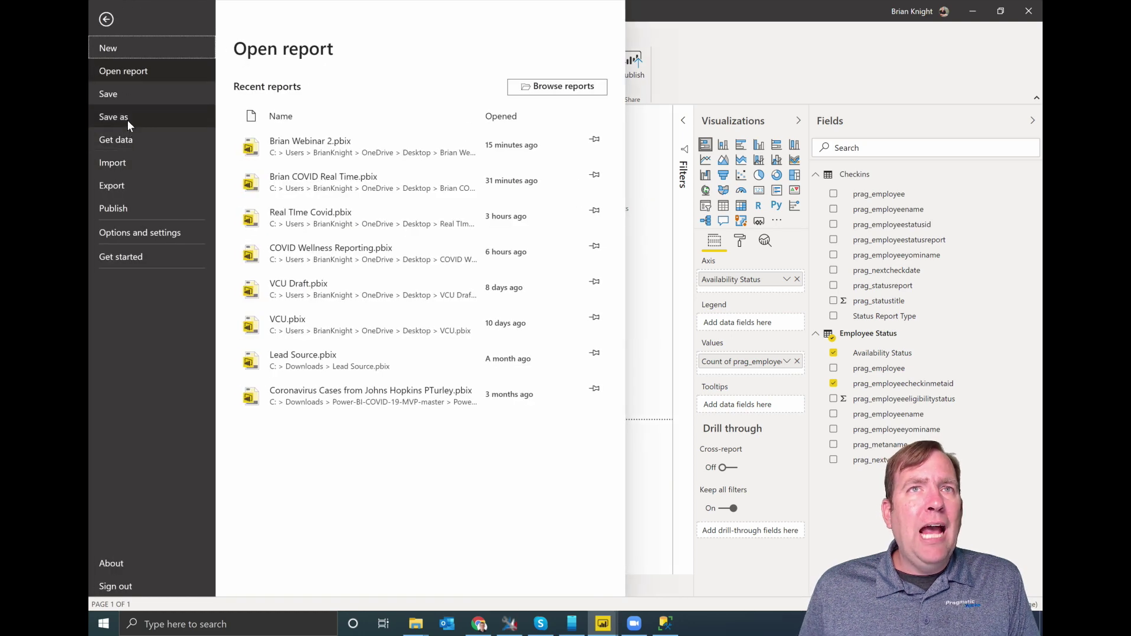
{"action": "left_click", "coordinate": [106, 19]}
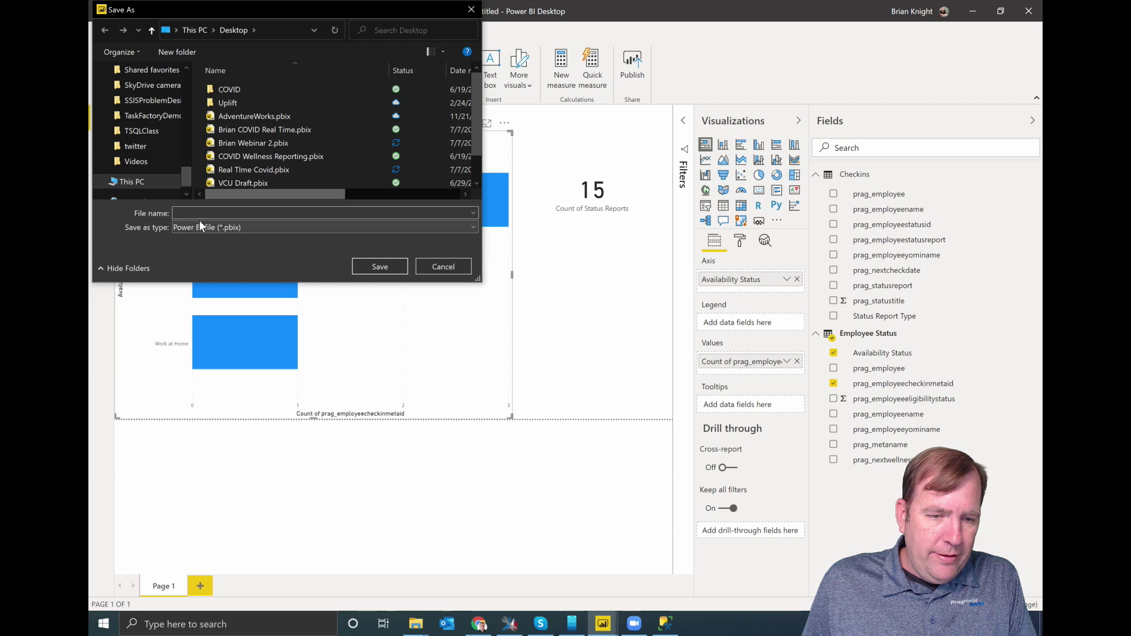
{"action": "type", "text": "S We"}
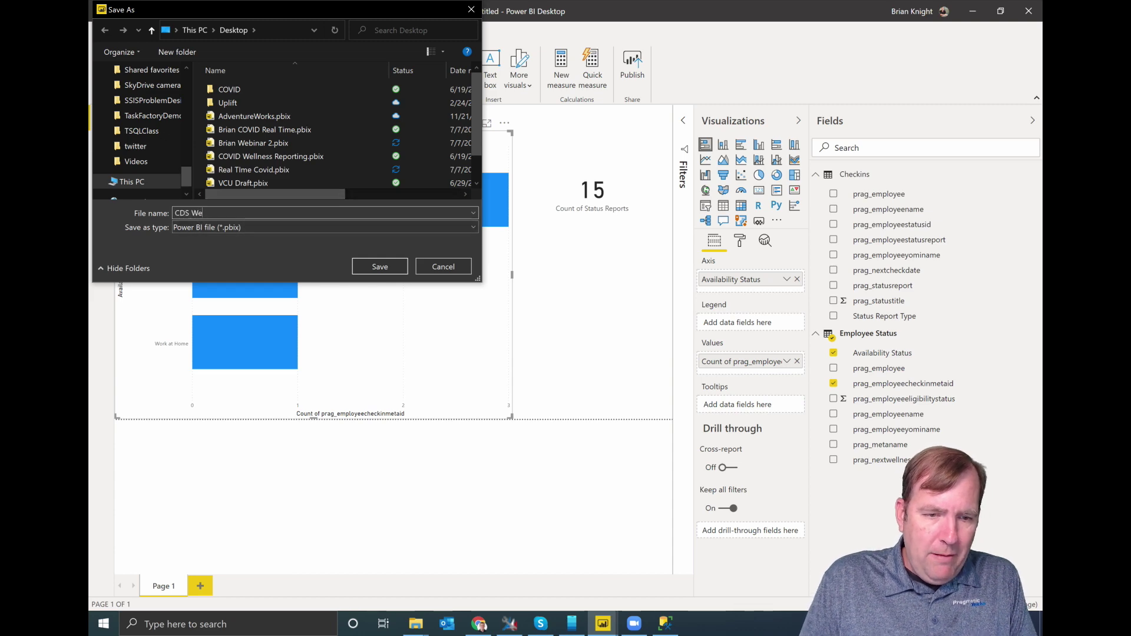
{"action": "type", "text": "binar Examp"}
{"action": "key", "text": "Escape"}
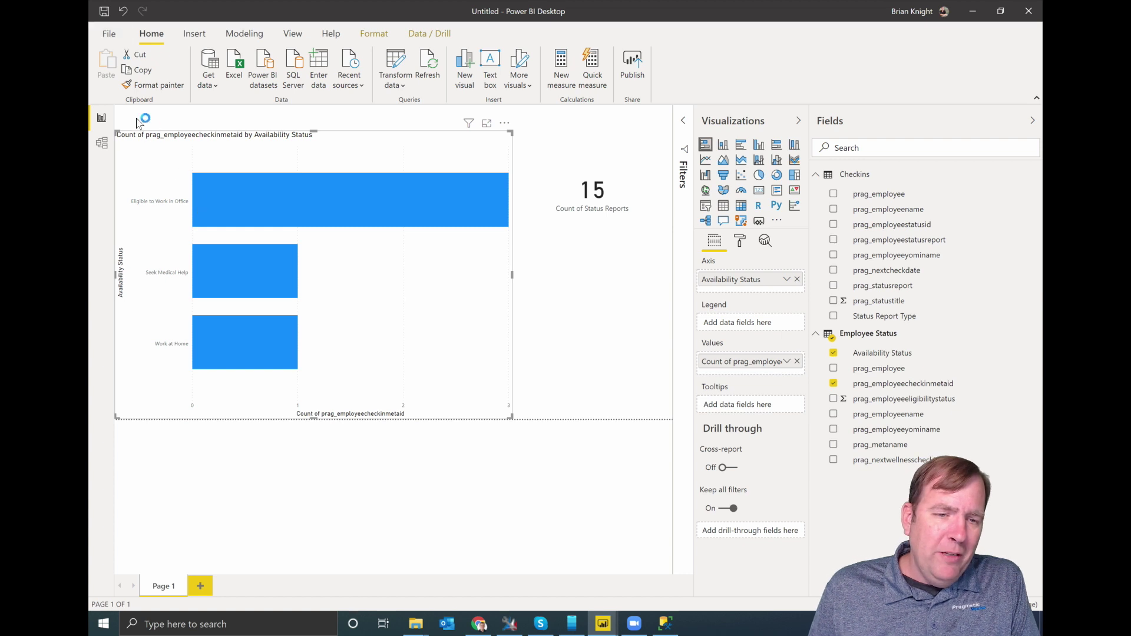
{"action": "left_click", "coordinate": [109, 34]}
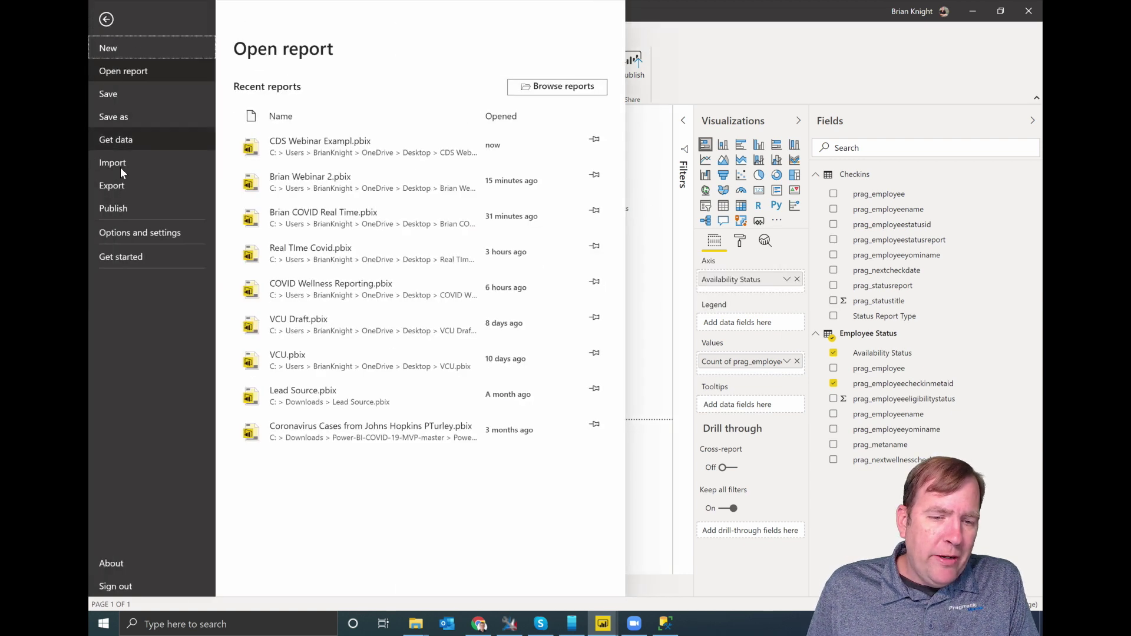
Publish CDS Webinar Exampl to My workspace and open the published report in the browser
{"action": "left_click", "coordinate": [122, 207]}
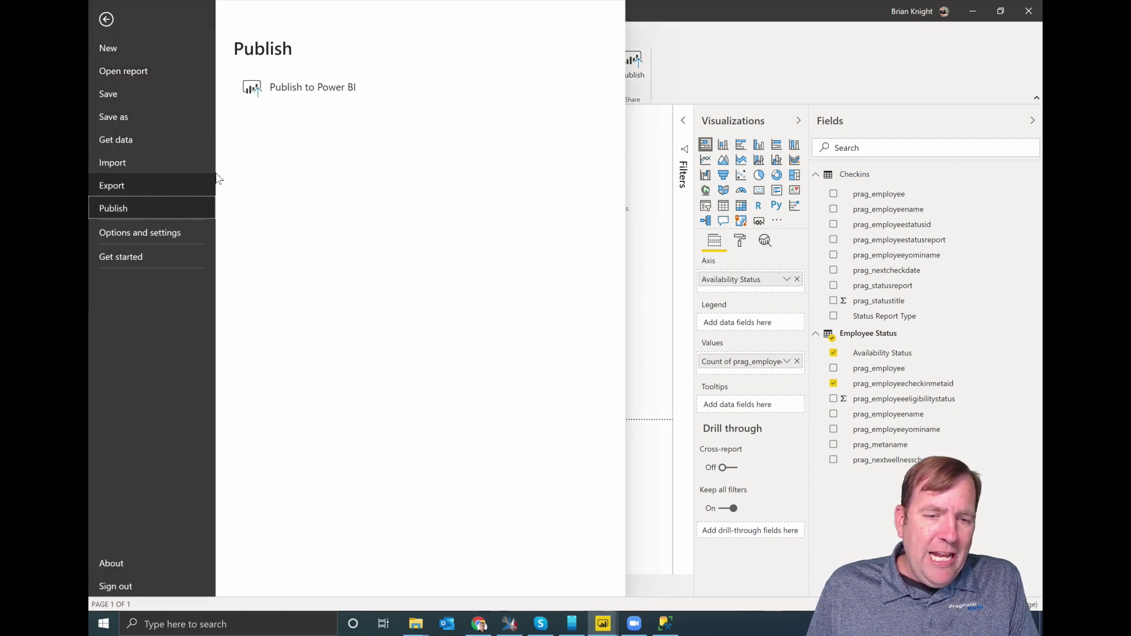
{"action": "left_click", "coordinate": [311, 96]}
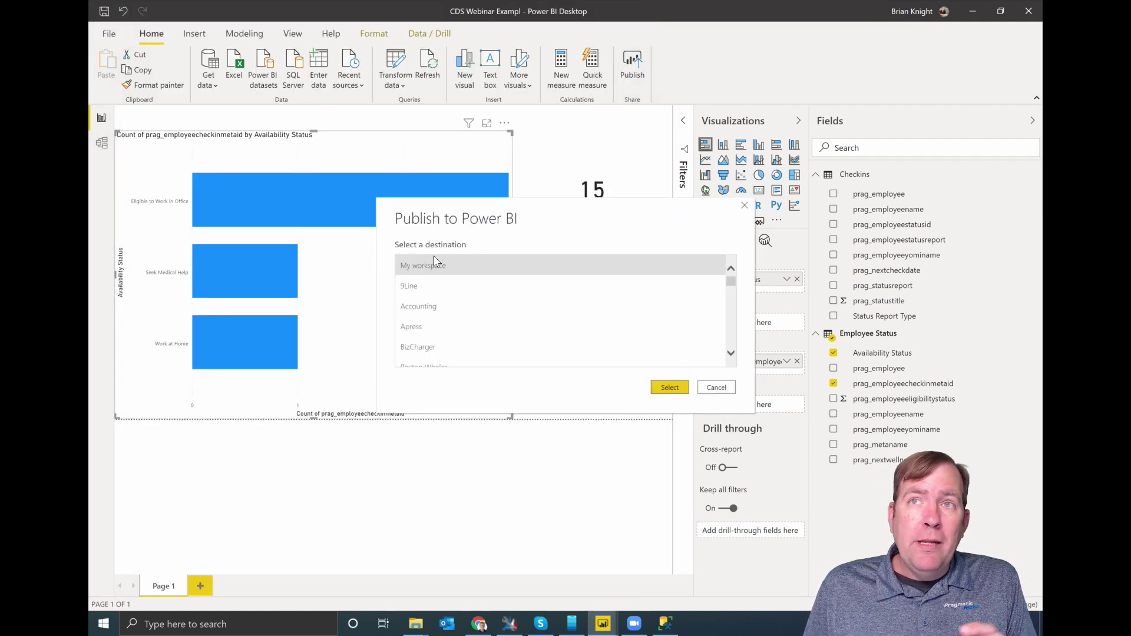
{"action": "left_click", "coordinate": [434, 263]}
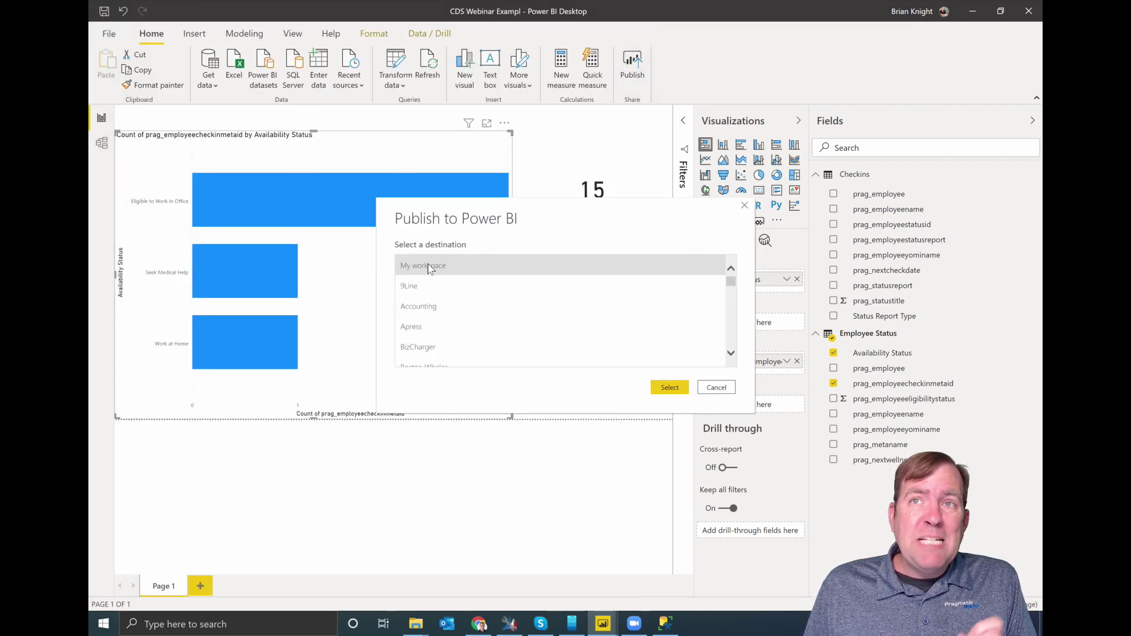
{"action": "left_click", "coordinate": [669, 388]}
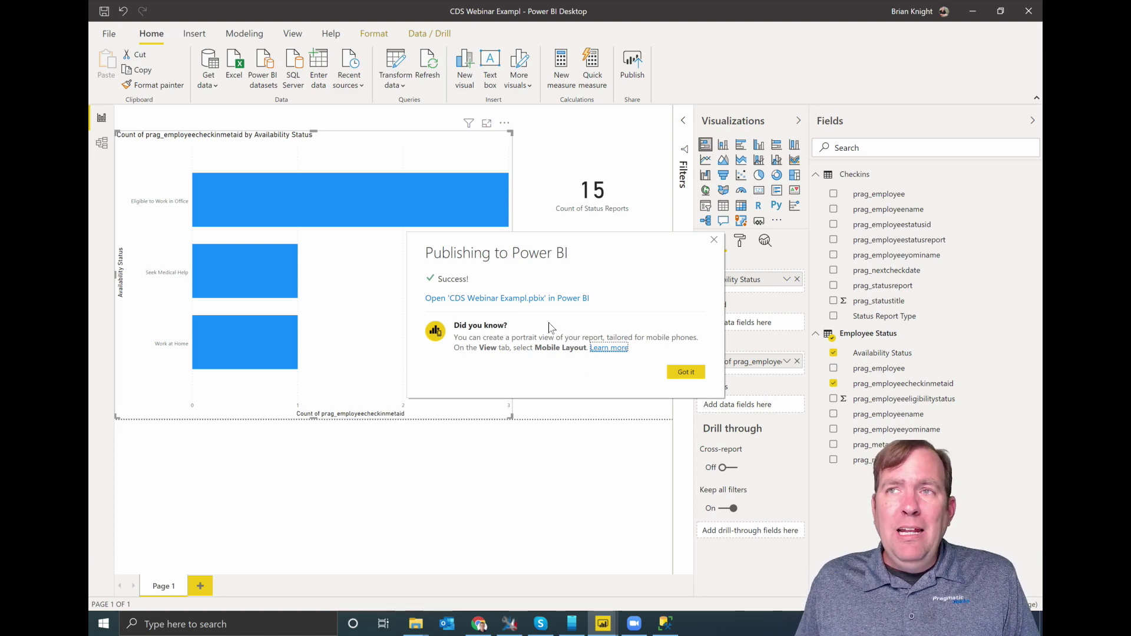
{"action": "left_click", "coordinate": [536, 302]}
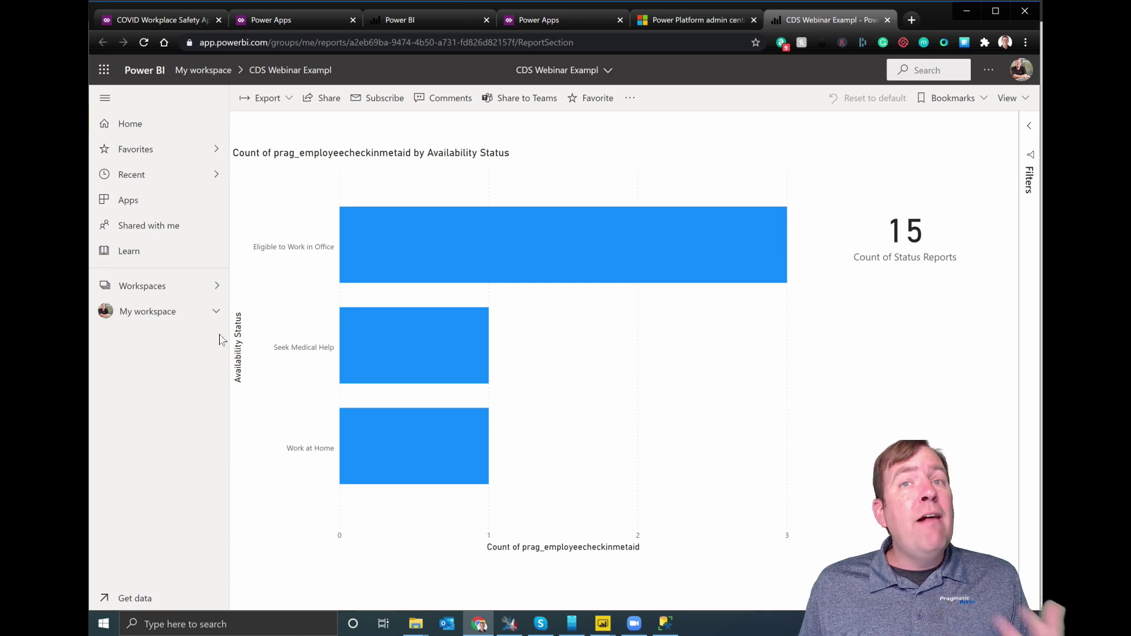
Locate the CDS Webinar Exampl dataset in My workspace and open its Settings page
{"action": "left_click", "coordinate": [216, 312]}
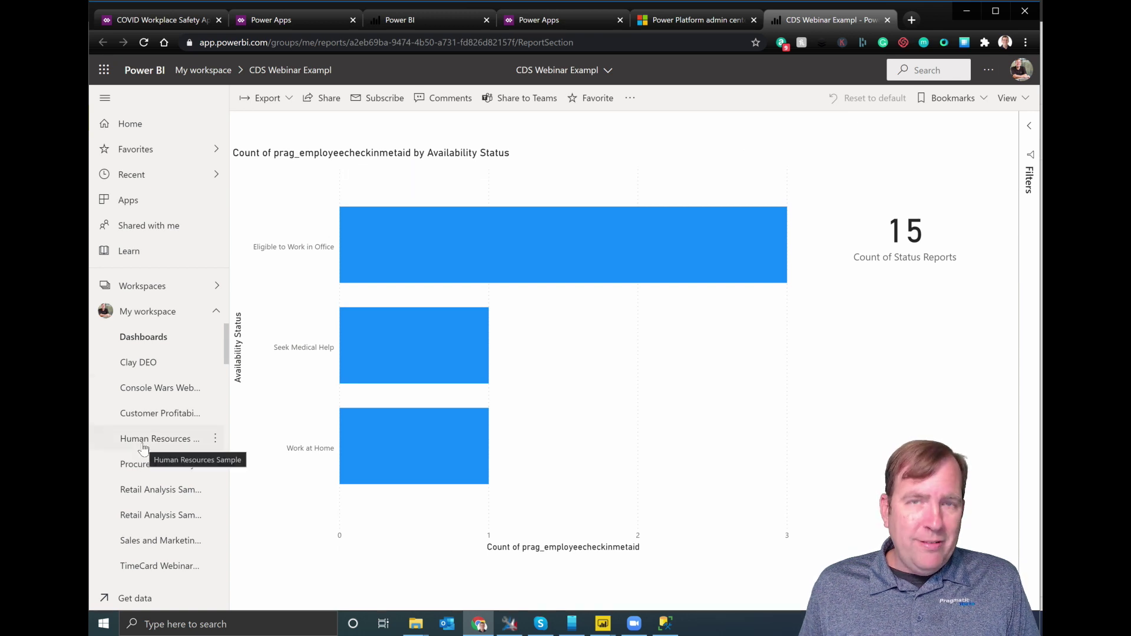
{"action": "scroll", "coordinate": [141, 453], "scroll_direction": "down", "scroll_amount": 5}
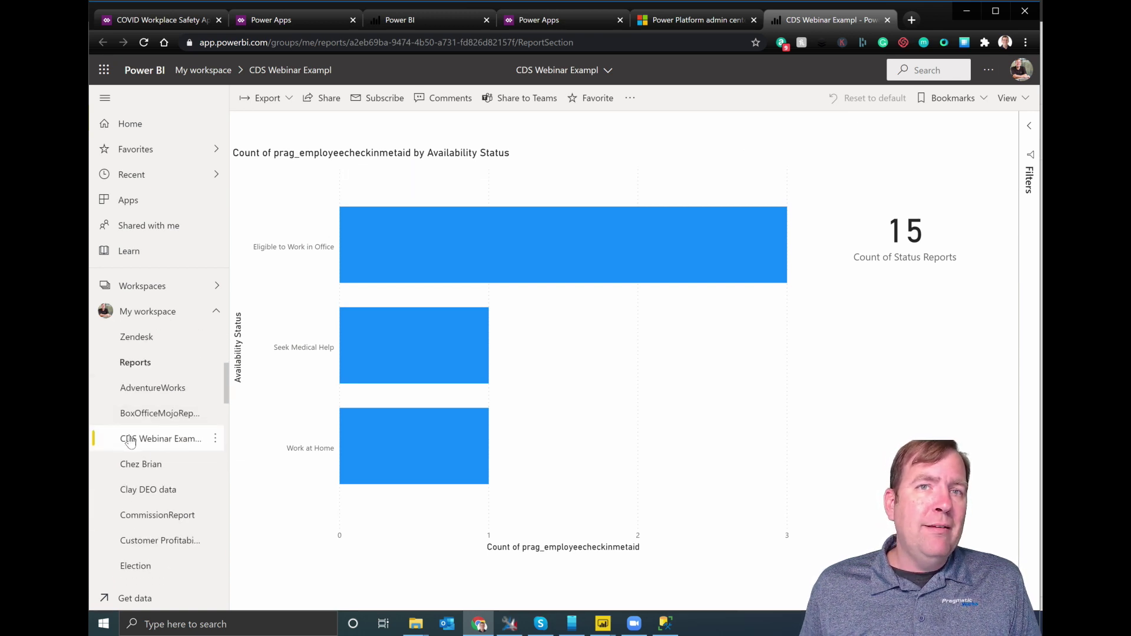
{"action": "left_click", "coordinate": [215, 439]}
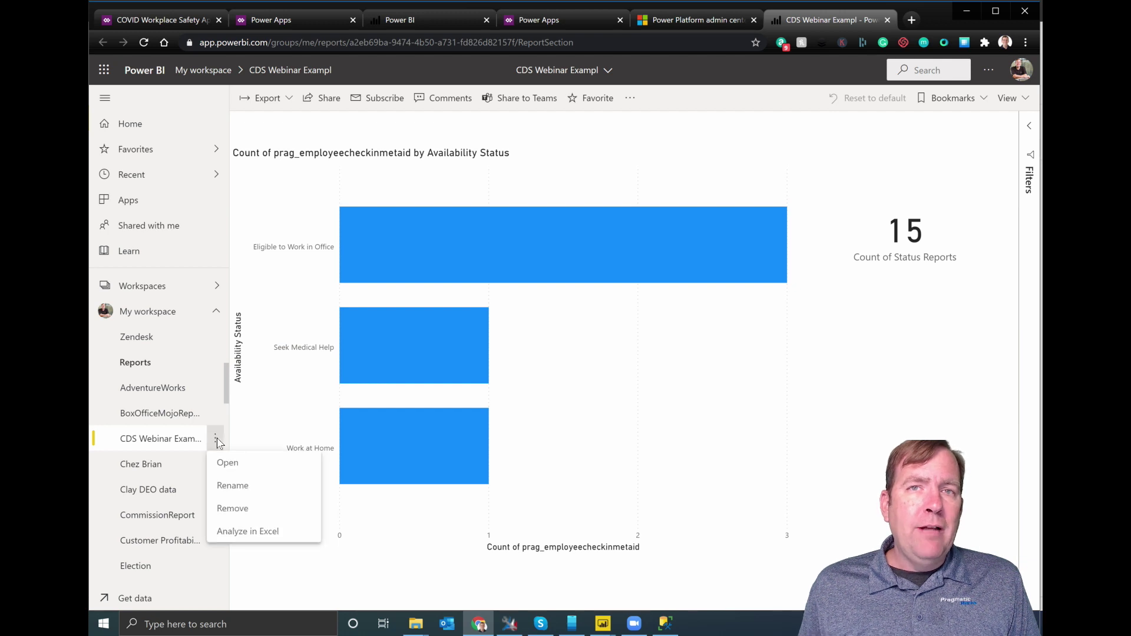
{"action": "left_click", "coordinate": [168, 447]}
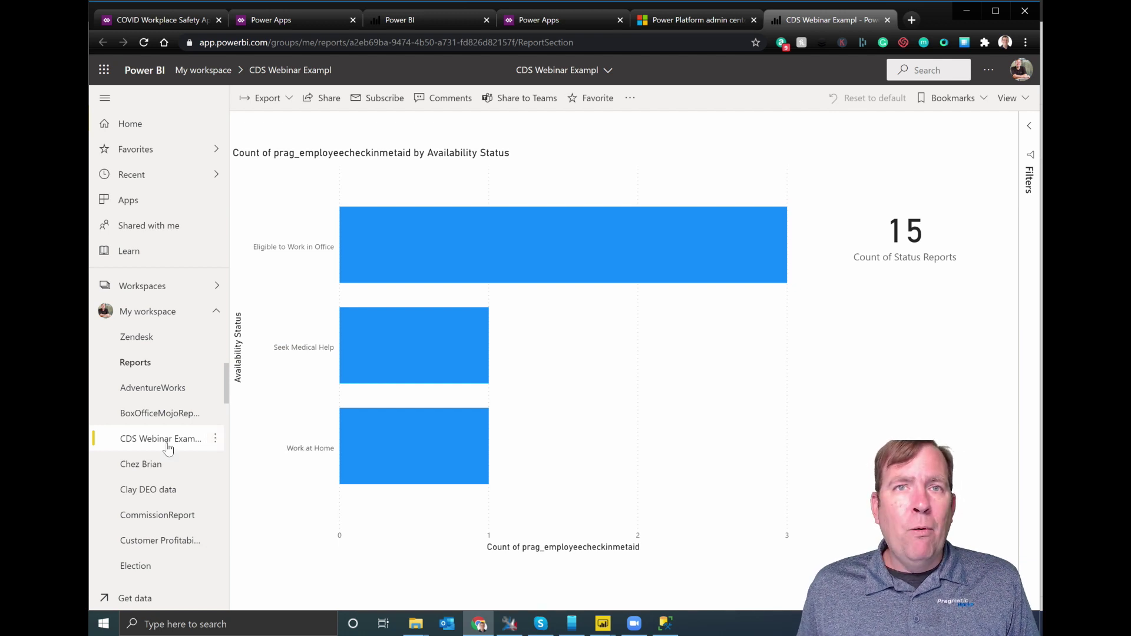
{"action": "scroll", "coordinate": [168, 447], "scroll_direction": "down", "scroll_amount": 10}
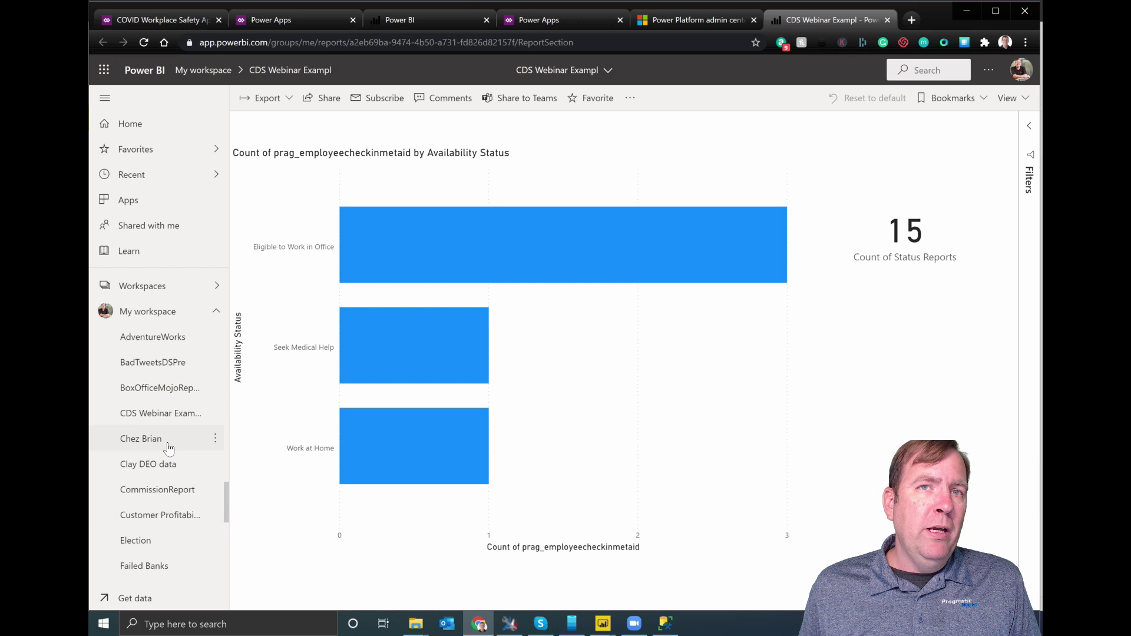
{"action": "left_click", "coordinate": [169, 414]}
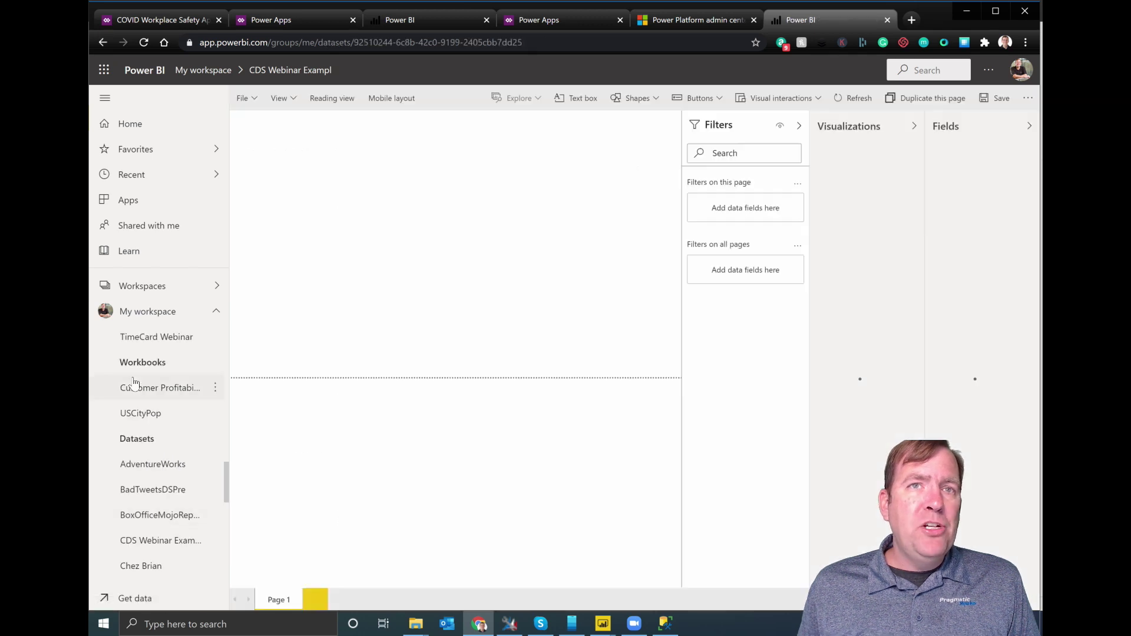
{"action": "scroll", "coordinate": [133, 381], "scroll_direction": "up", "scroll_amount": 5}
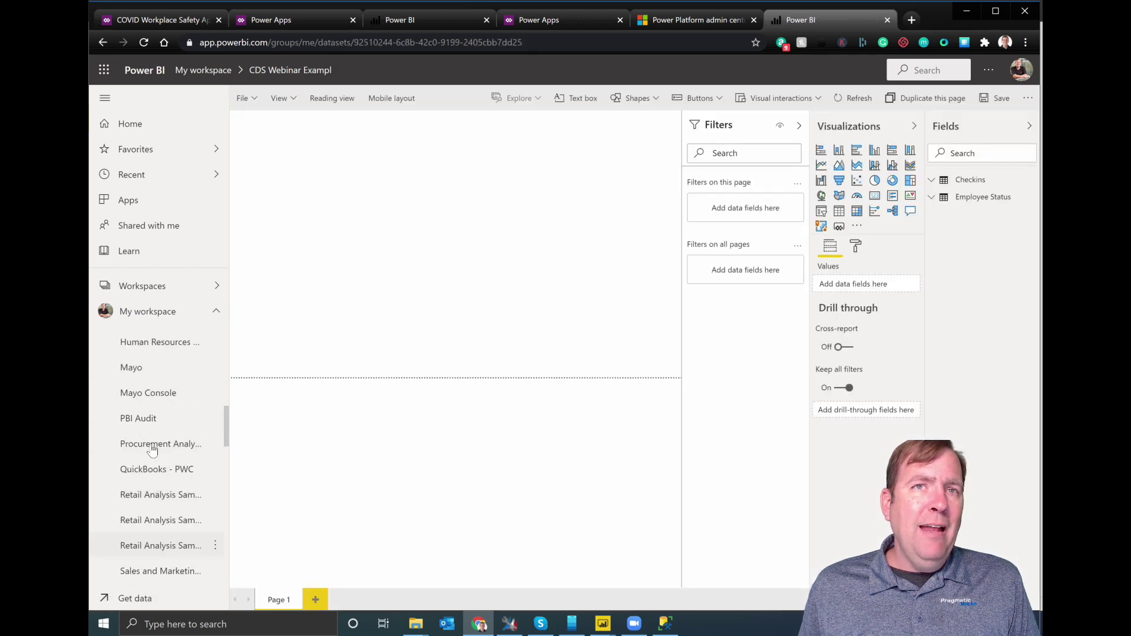
{"action": "scroll", "coordinate": [152, 450], "scroll_direction": "up", "scroll_amount": 8}
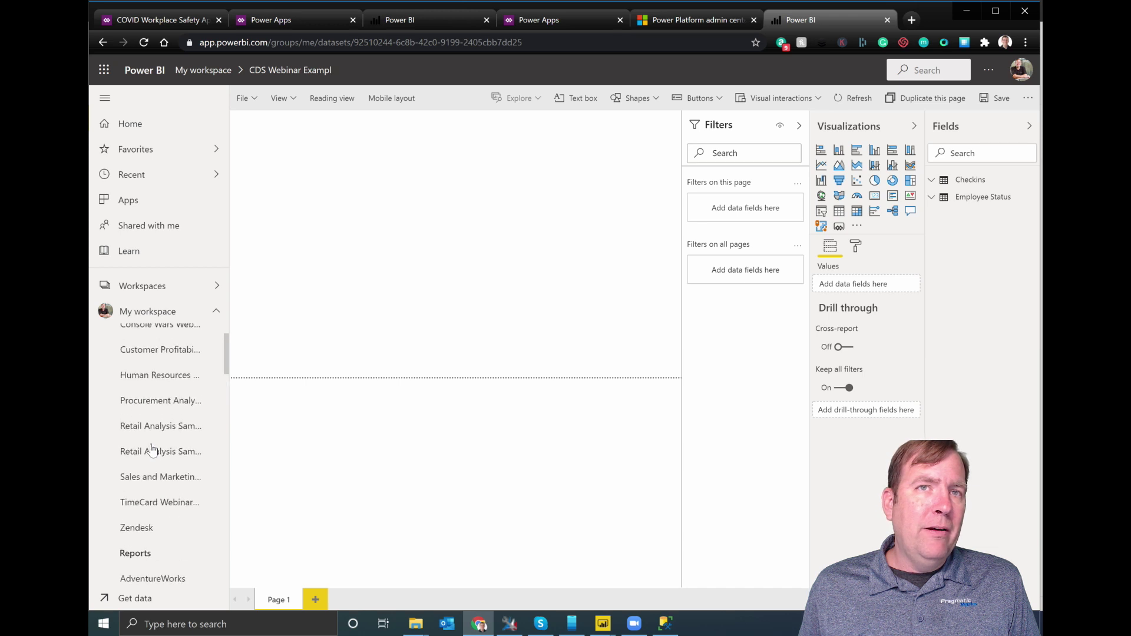
{"action": "scroll", "coordinate": [152, 449], "scroll_direction": "down", "scroll_amount": 10}
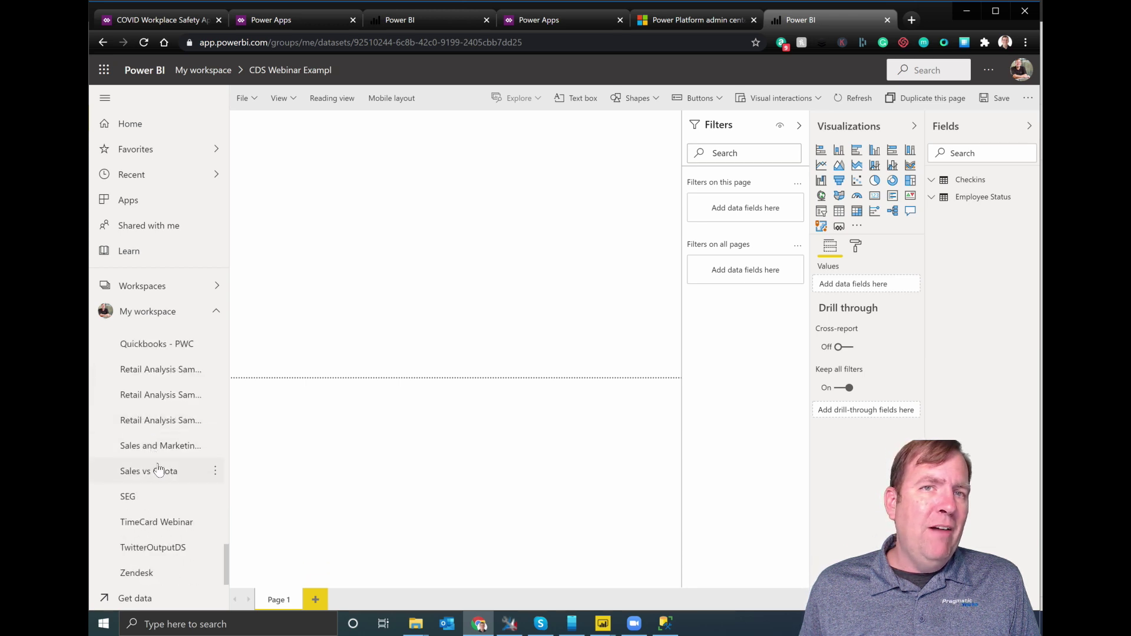
{"action": "scroll", "coordinate": [153, 453], "scroll_direction": "up", "scroll_amount": 6}
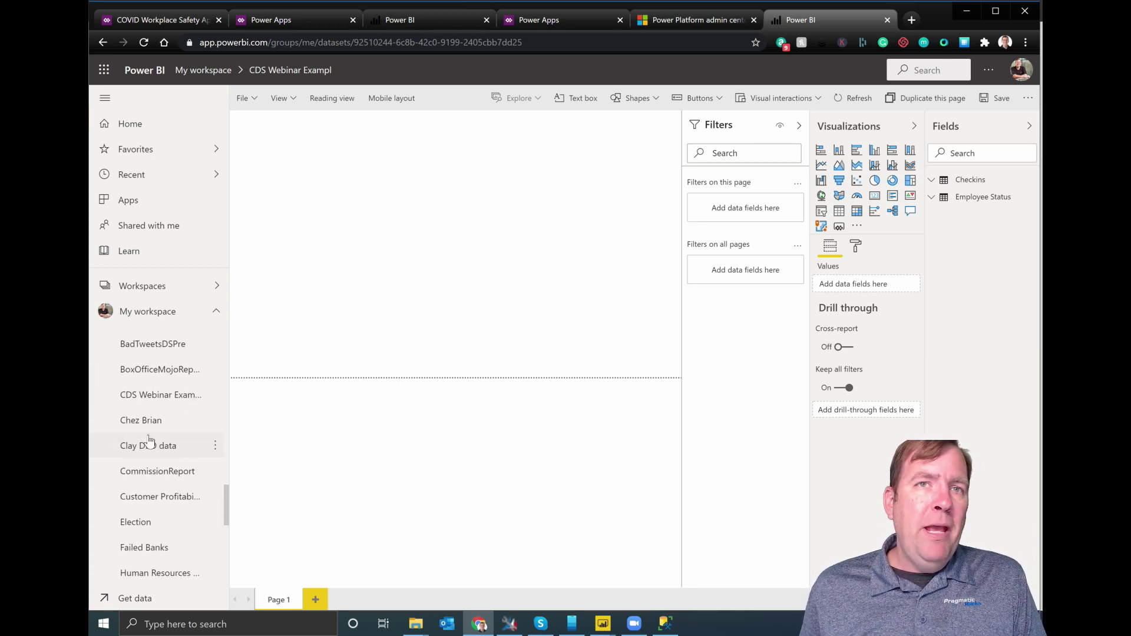
{"action": "left_click", "coordinate": [215, 396]}
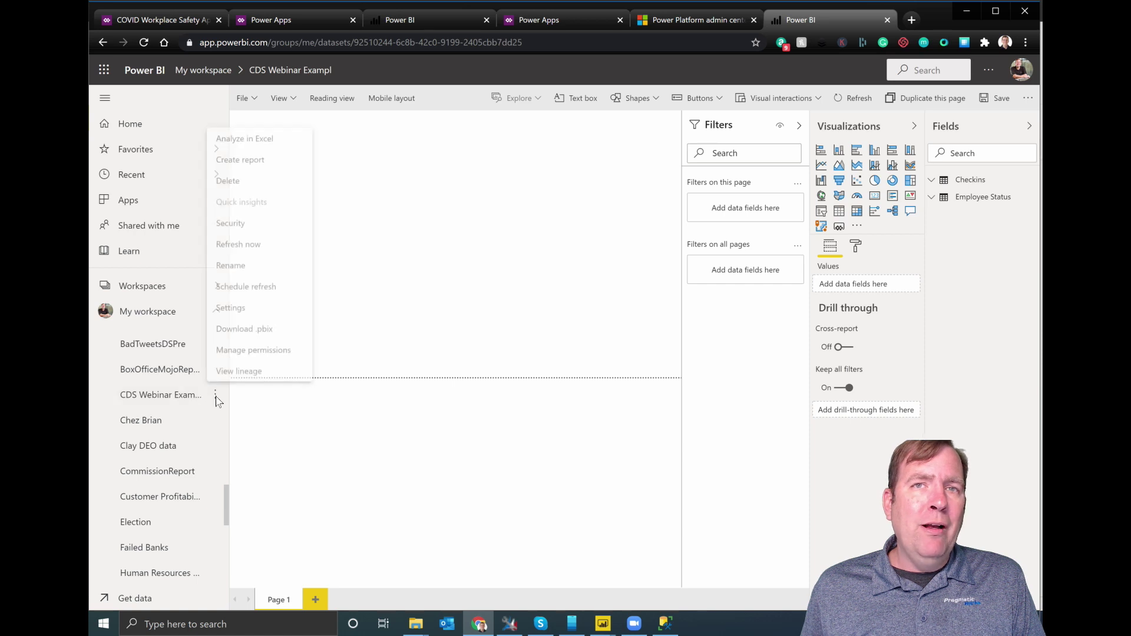
{"action": "left_click", "coordinate": [248, 304]}
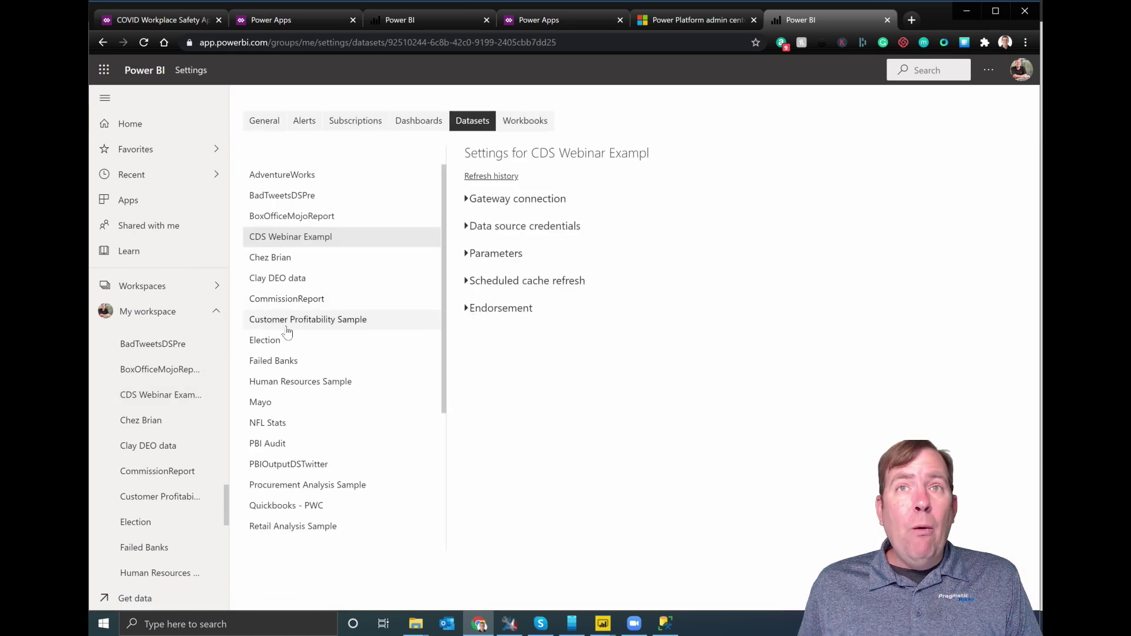
Review the dataset's data source credentials, keeping OAuth2 authentication, then cancel the dialog
{"action": "left_click", "coordinate": [510, 231]}
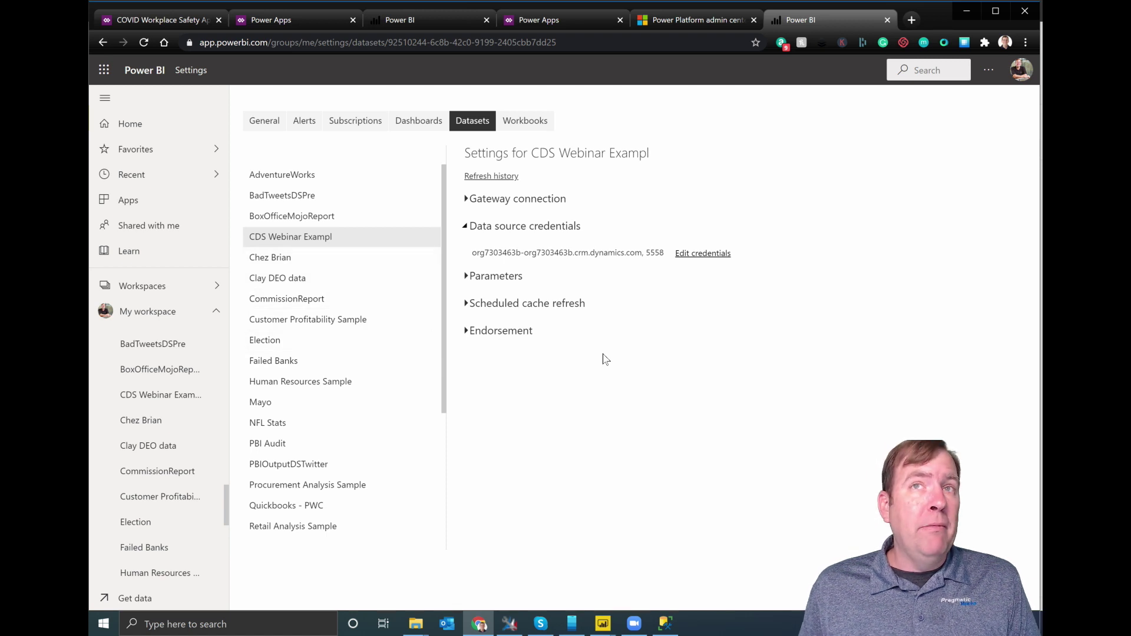
{"action": "left_click", "coordinate": [701, 254]}
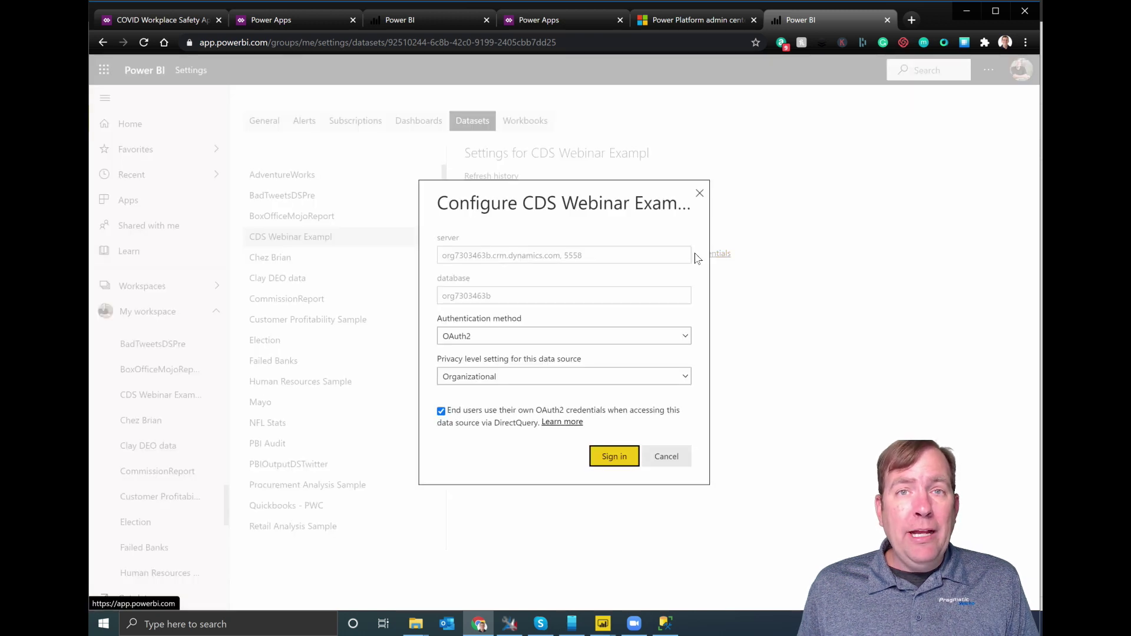
{"action": "left_click", "coordinate": [463, 337]}
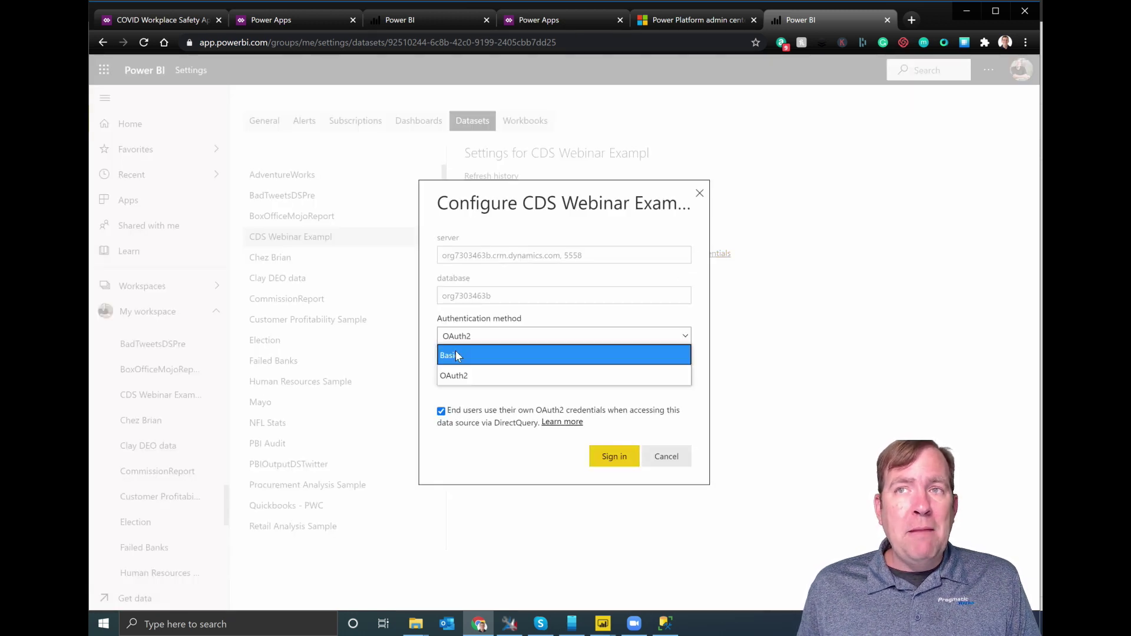
{"action": "left_click", "coordinate": [467, 375]}
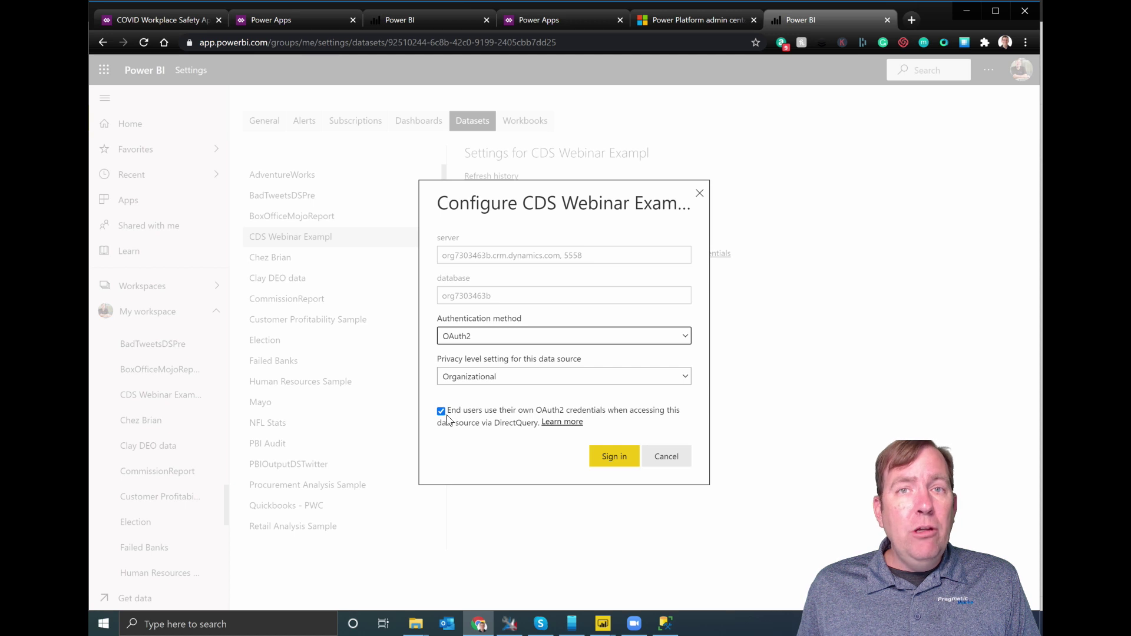
{"action": "left_click", "coordinate": [601, 454]}
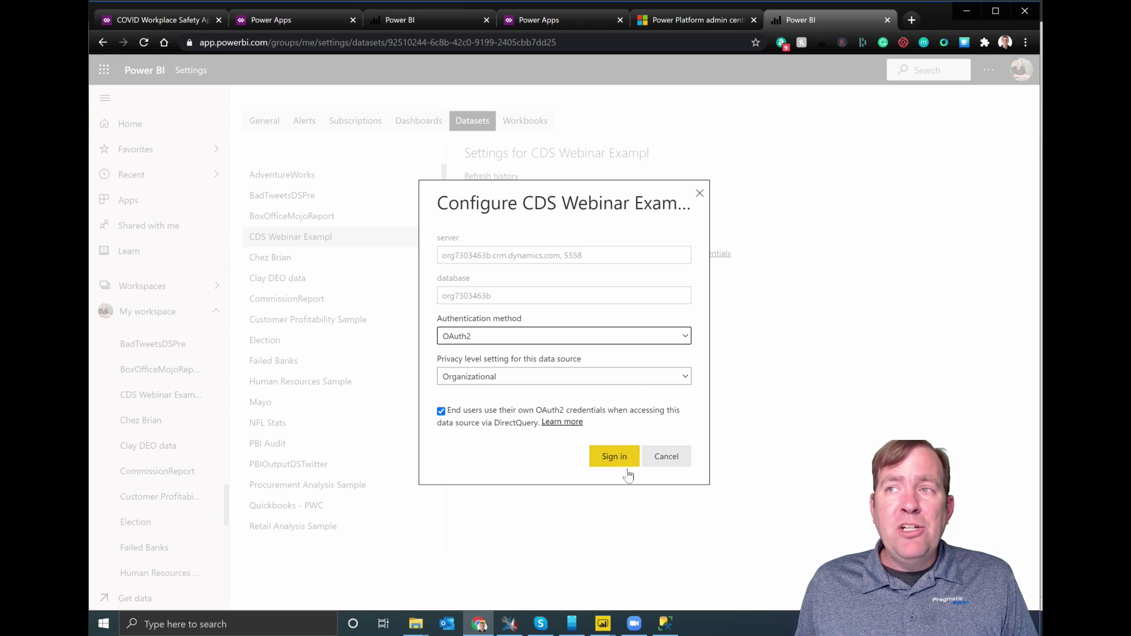
{"action": "left_click", "coordinate": [663, 456]}
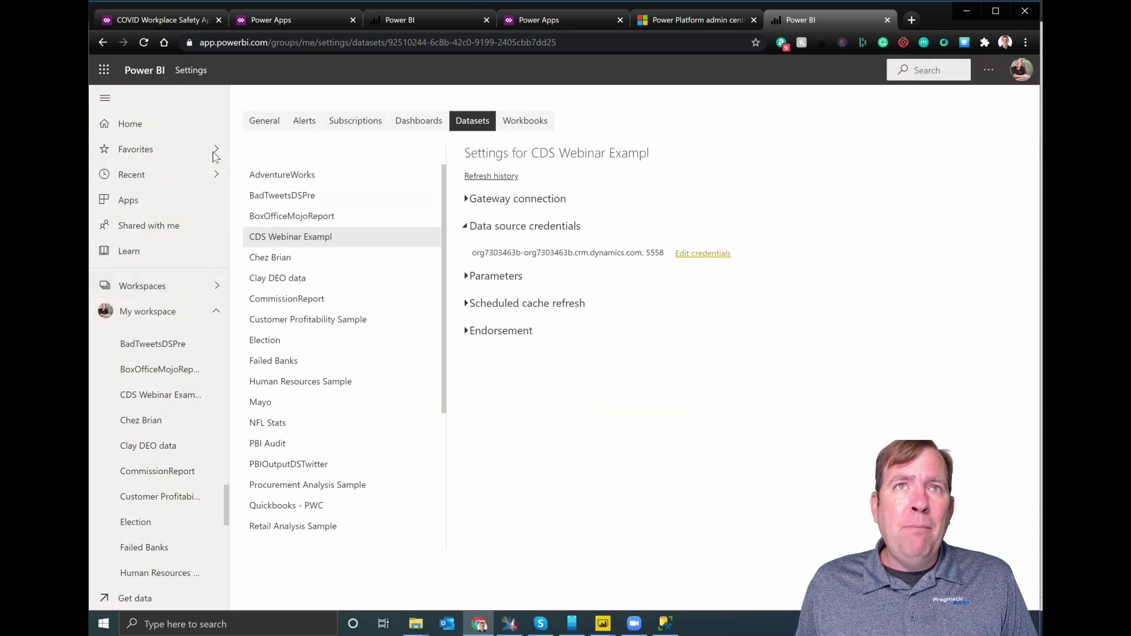
Return to the CDS Webinar Exampl report showing 15 status reports
{"action": "left_click", "coordinate": [102, 43]}
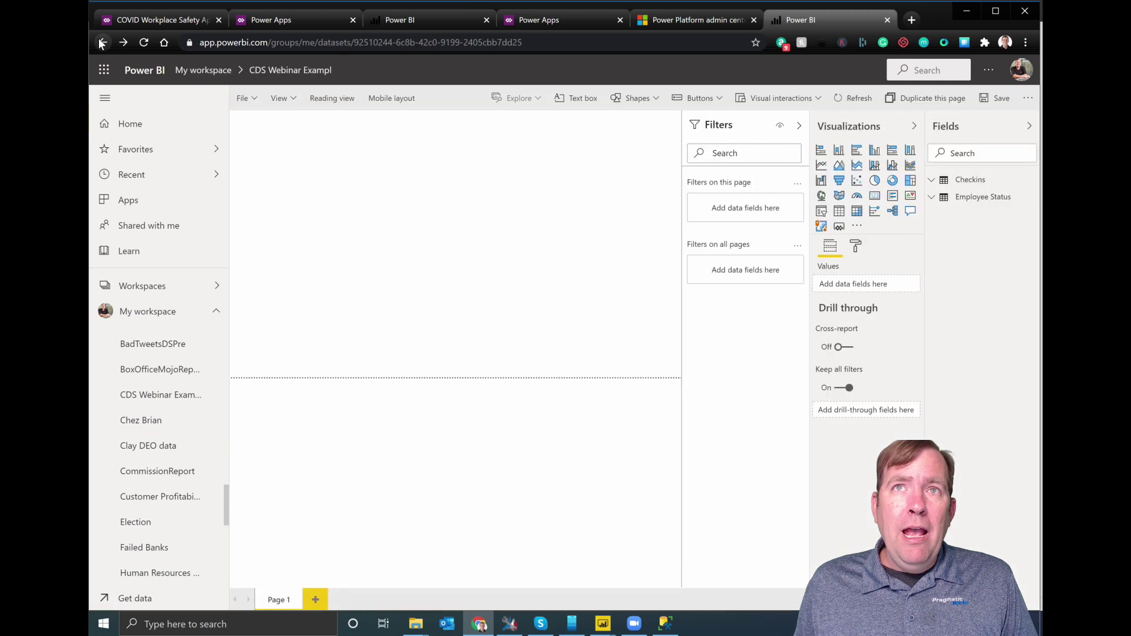
{"action": "left_click", "coordinate": [101, 42]}
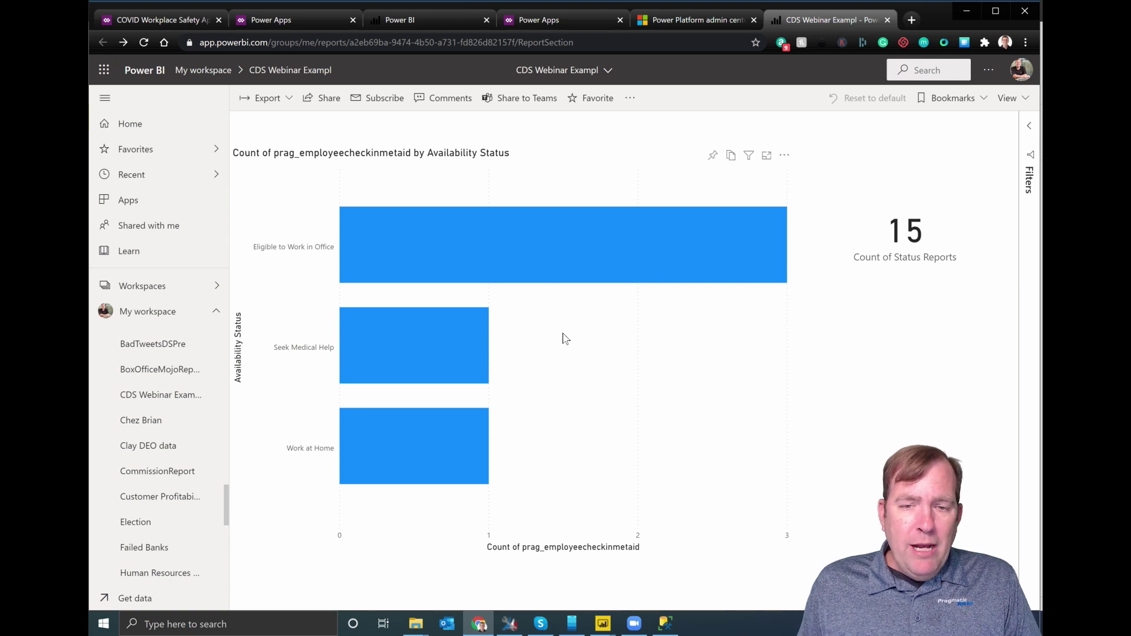
{"action": "left_click", "coordinate": [193, 21]}
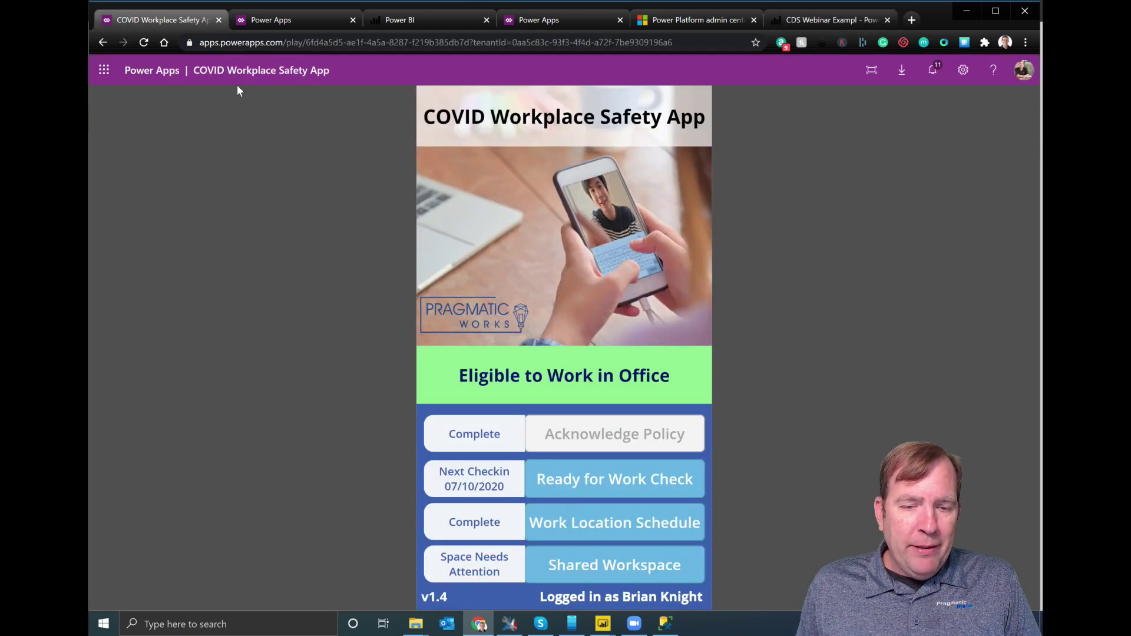
Submit a Ready for Work check-in with Fever and Exposed to COVID, yielding Seek Medical Help
{"action": "left_click", "coordinate": [568, 477]}
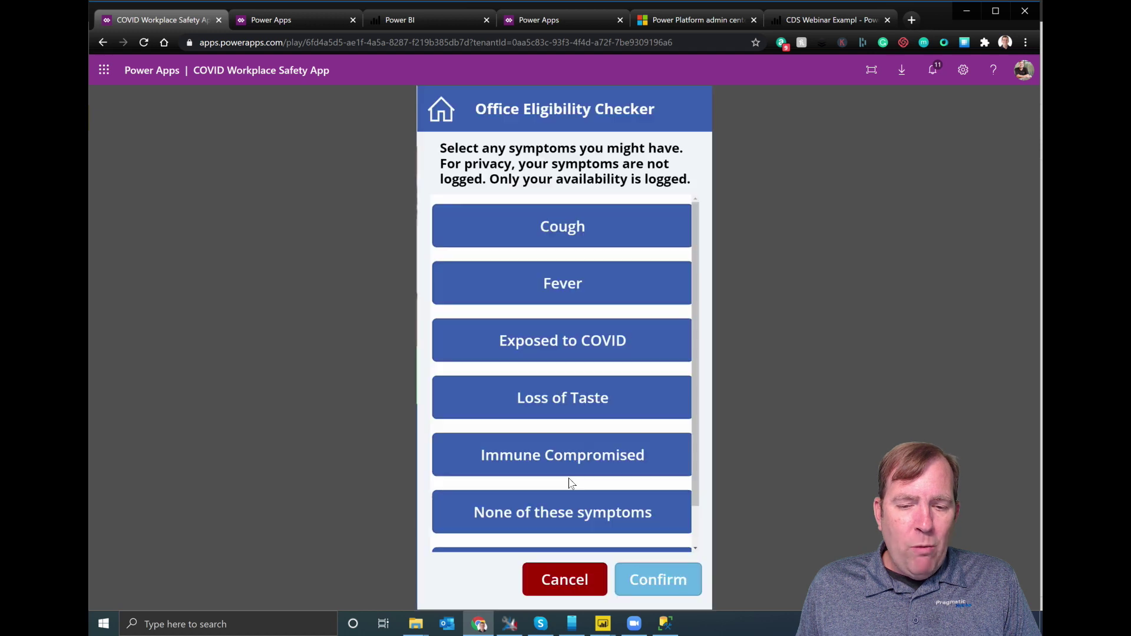
{"action": "left_click", "coordinate": [567, 286]}
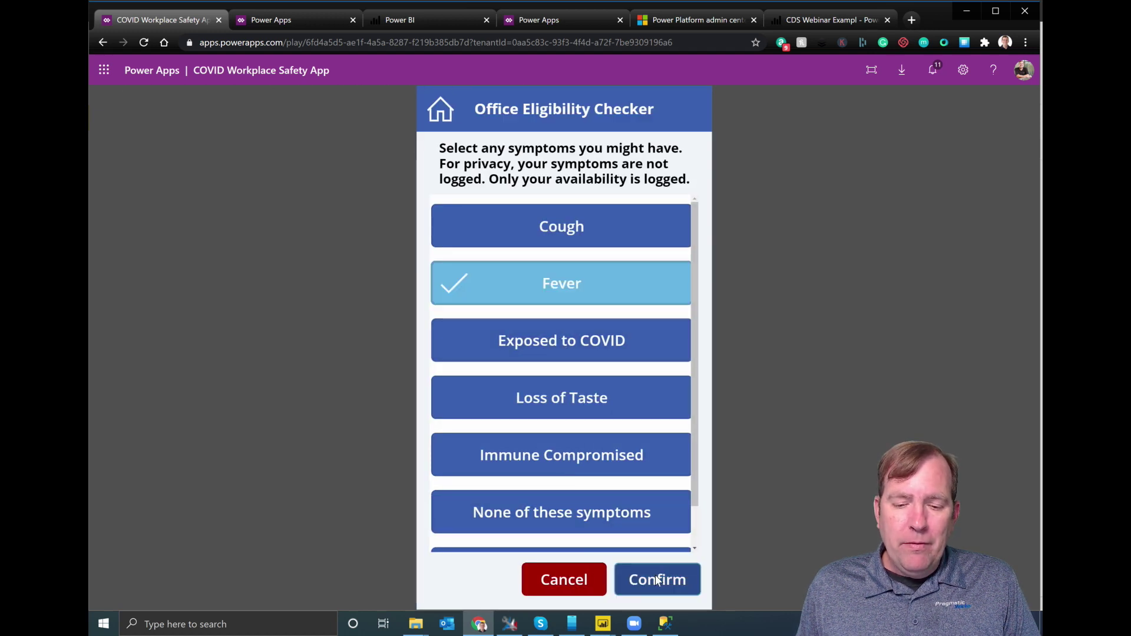
{"action": "left_click", "coordinate": [572, 348]}
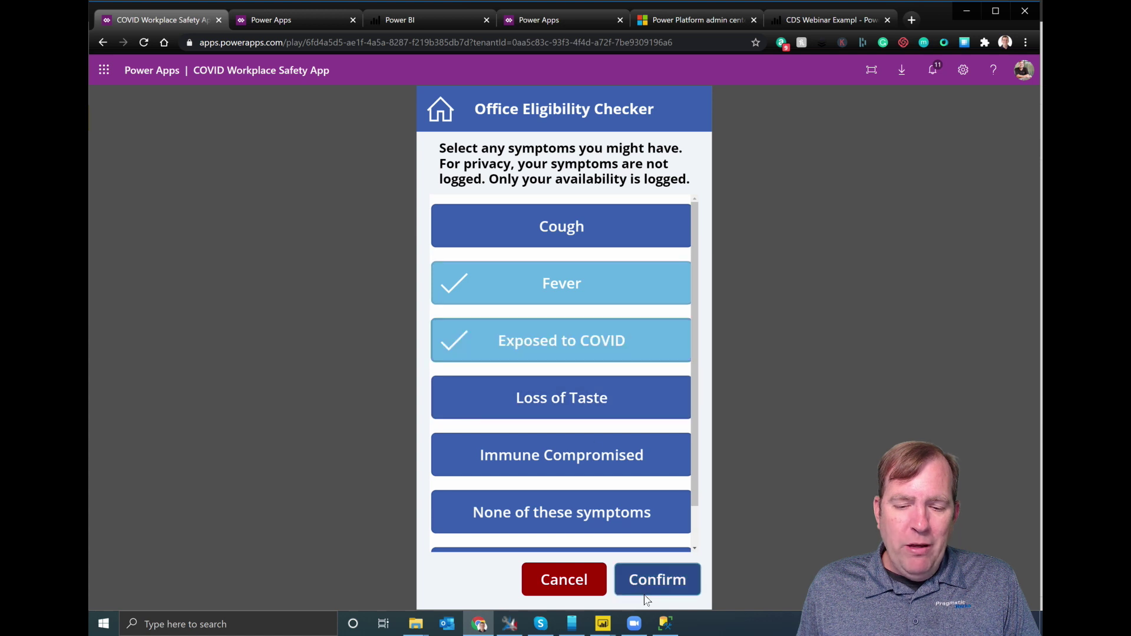
{"action": "left_click", "coordinate": [648, 587]}
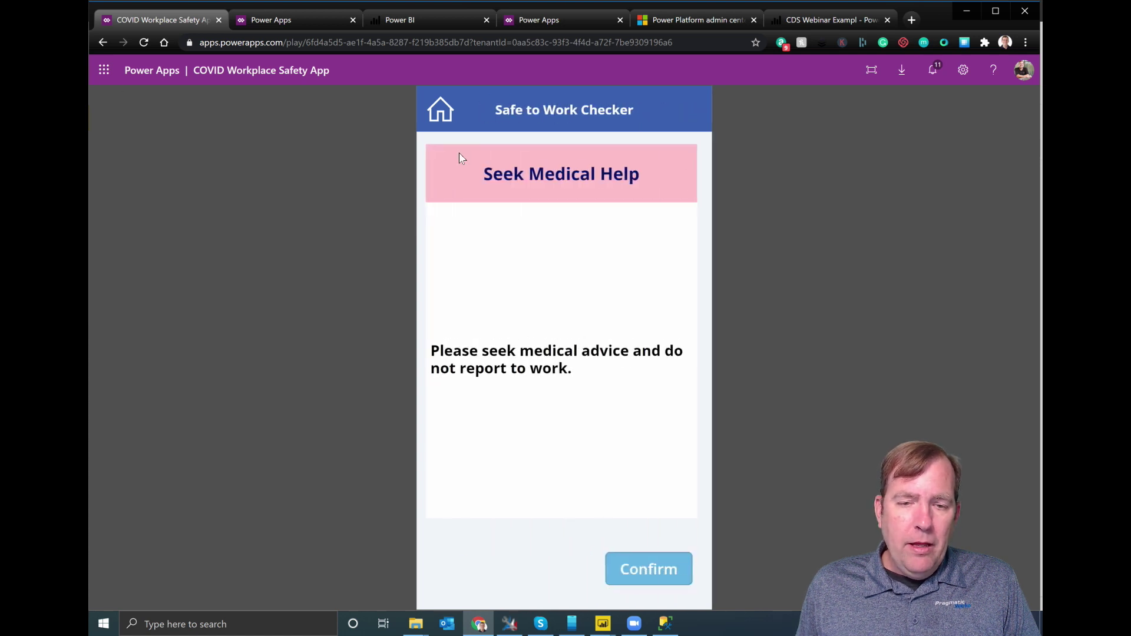
{"action": "left_click", "coordinate": [633, 571]}
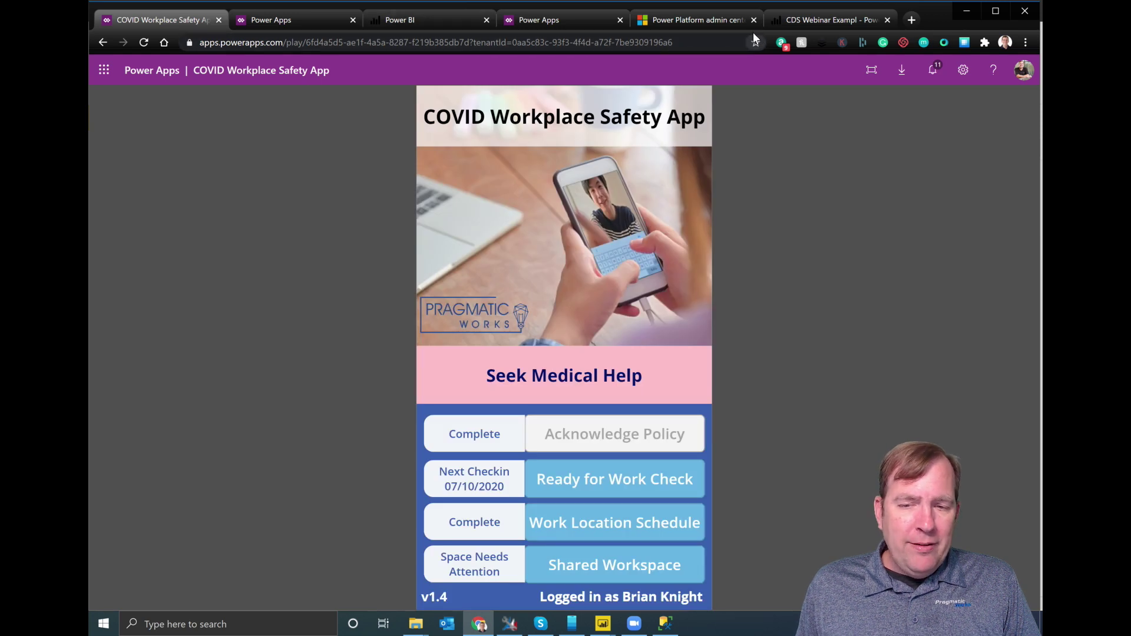
{"action": "left_click", "coordinate": [695, 19]}
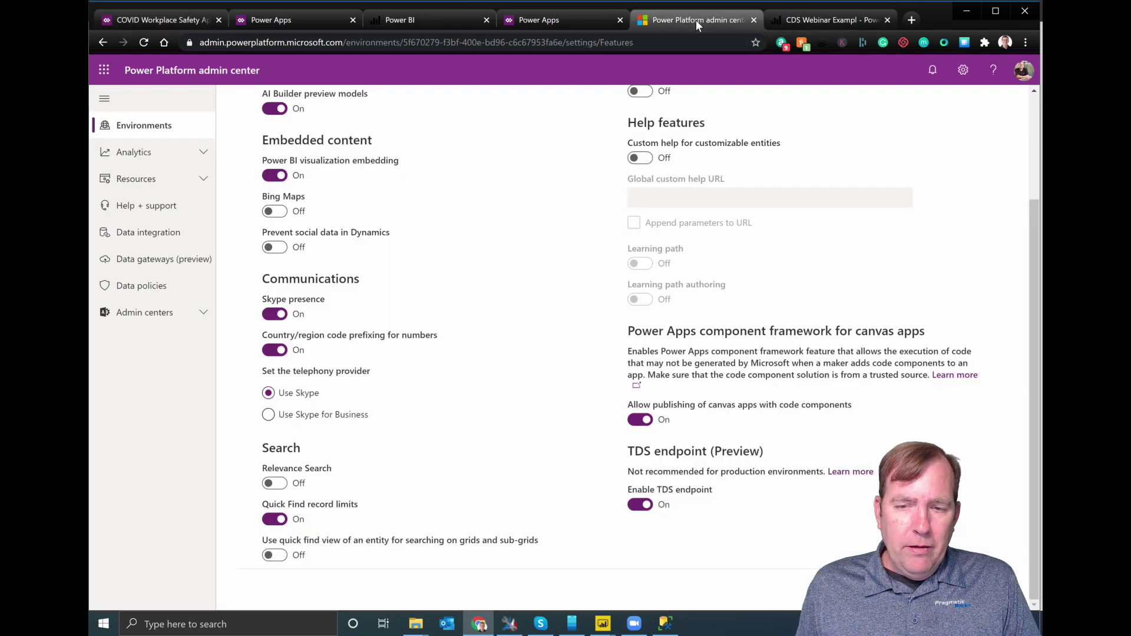
{"action": "left_click", "coordinate": [772, 20]}
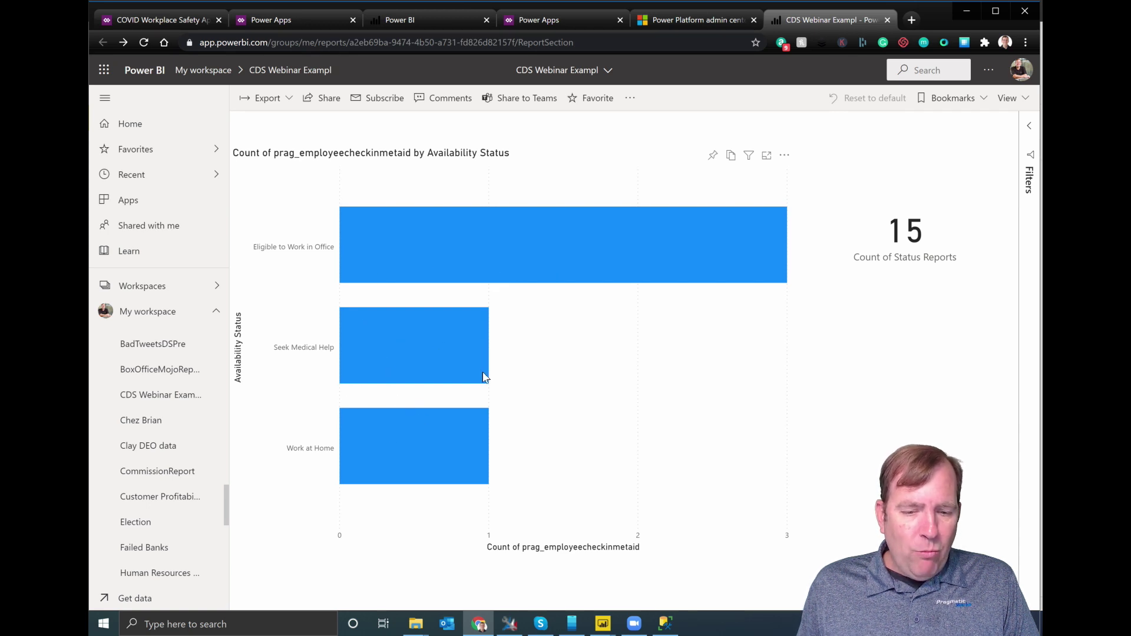
Reload the report to see 16 status reports and Seek Medical Help at 2
{"action": "left_click", "coordinate": [143, 42]}
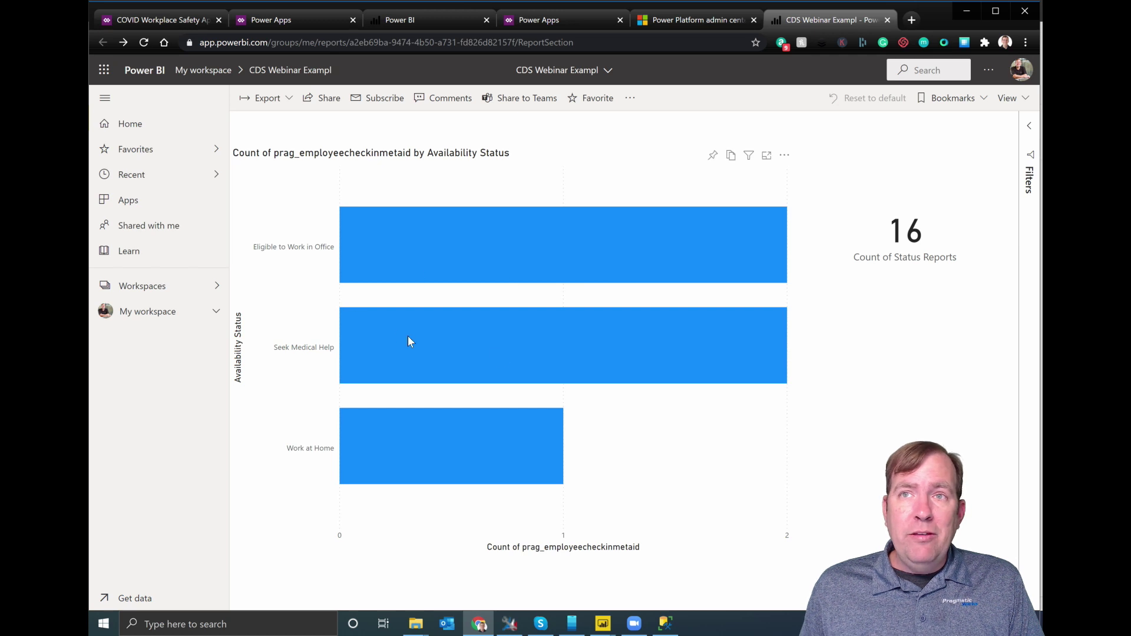
{"action": "mouse_move", "coordinate": [510, 353]}
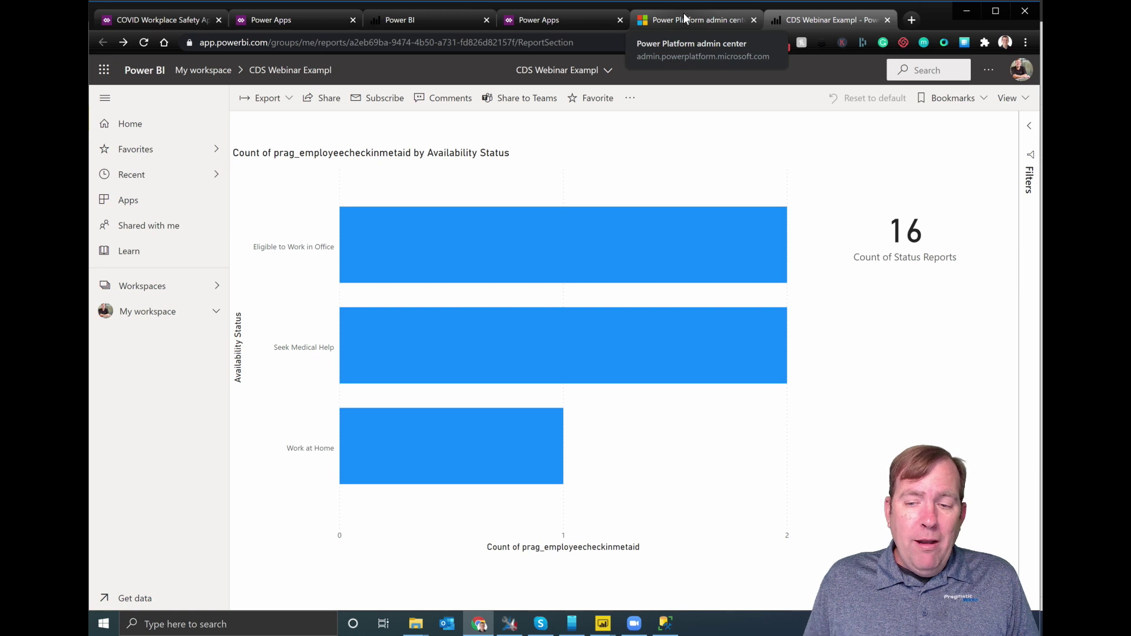
{"action": "left_click", "coordinate": [177, 20]}
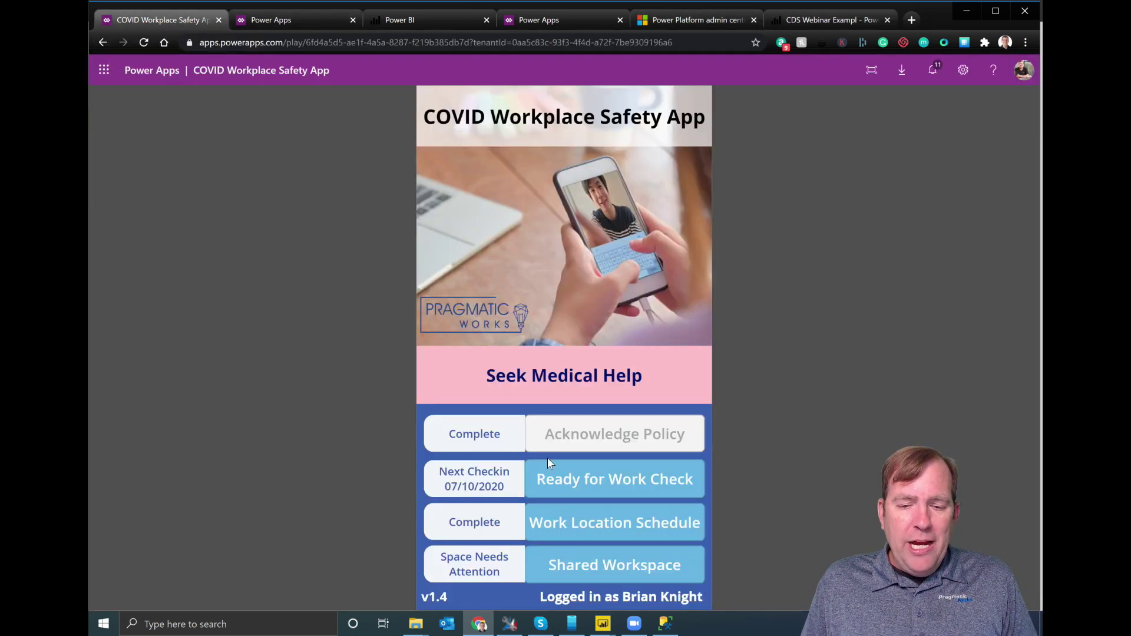
Submit another Ready for Work check-in that returns Eligible to Work in Office
{"action": "left_click", "coordinate": [542, 480]}
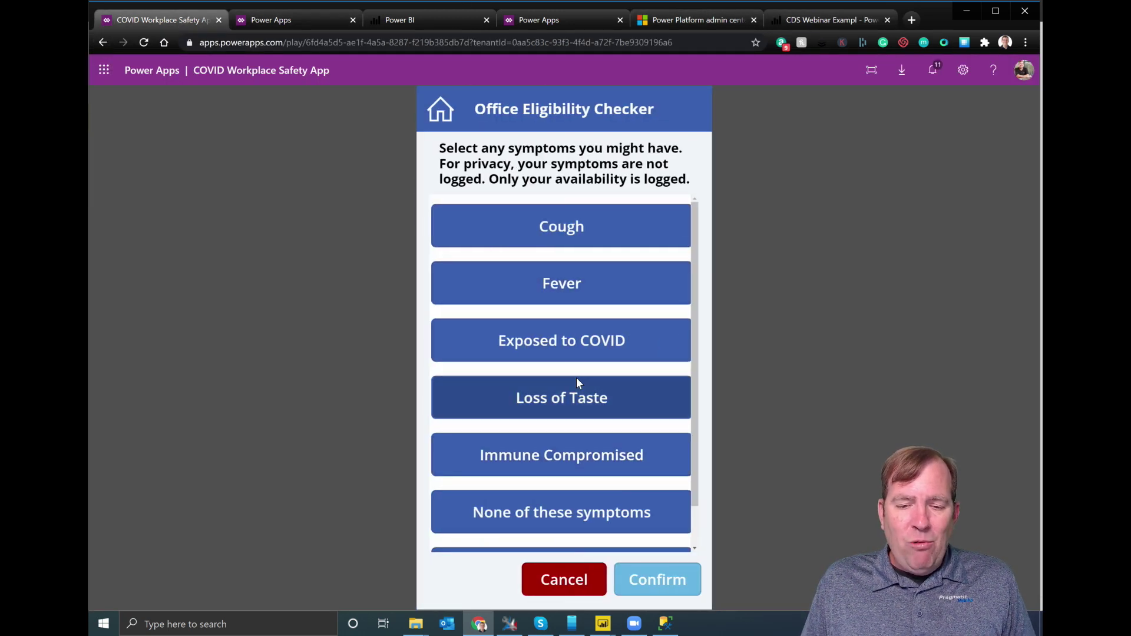
{"action": "left_click", "coordinate": [575, 404]}
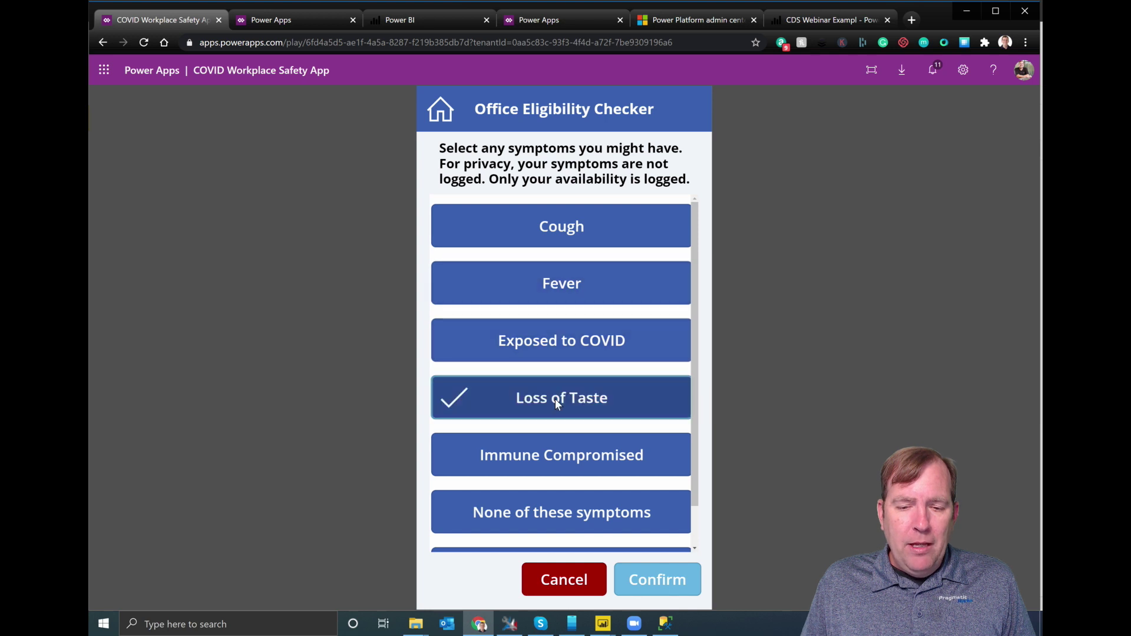
{"action": "left_click", "coordinate": [555, 399]}
{"action": "left_click", "coordinate": [560, 238]}
{"action": "left_click", "coordinate": [563, 286]}
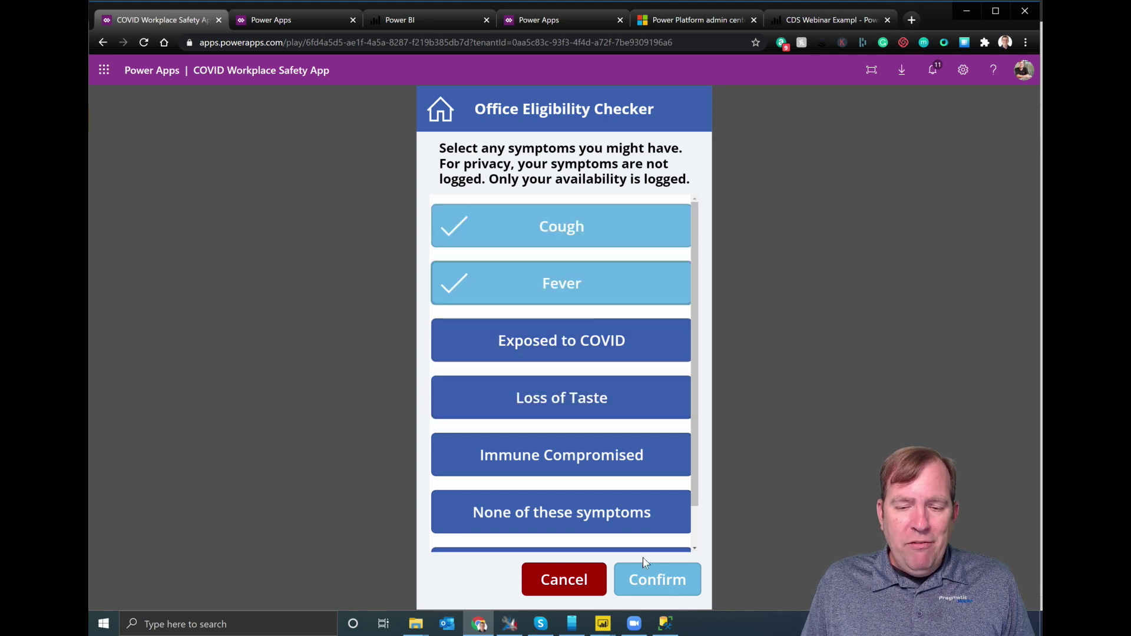
{"action": "left_click", "coordinate": [563, 284]}
{"action": "left_click", "coordinate": [660, 565]}
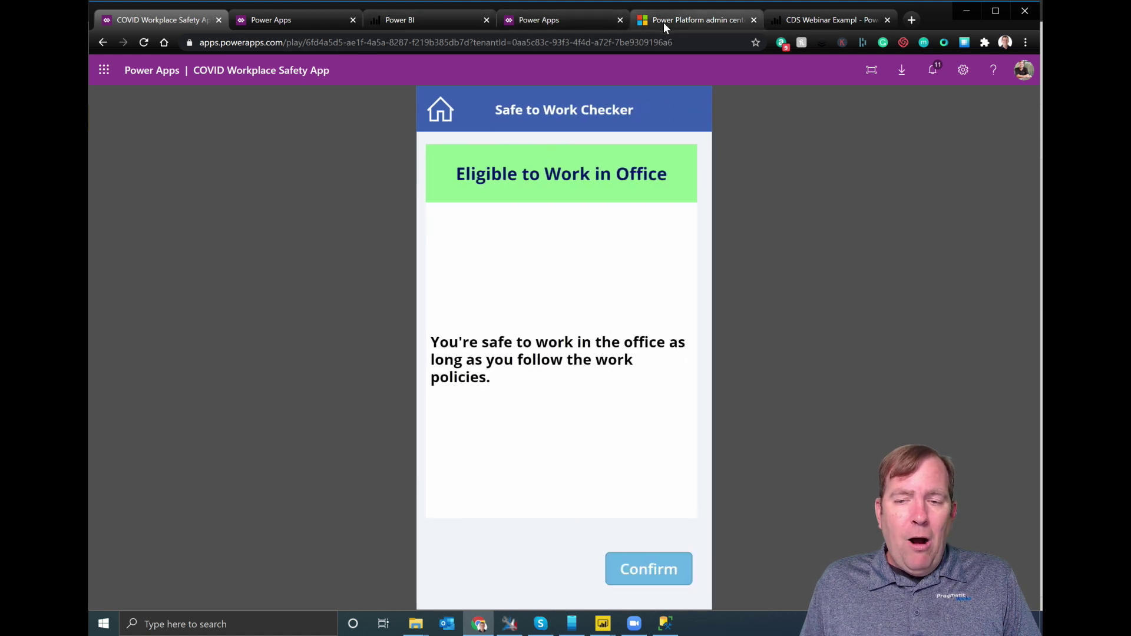
{"action": "left_click", "coordinate": [813, 20]}
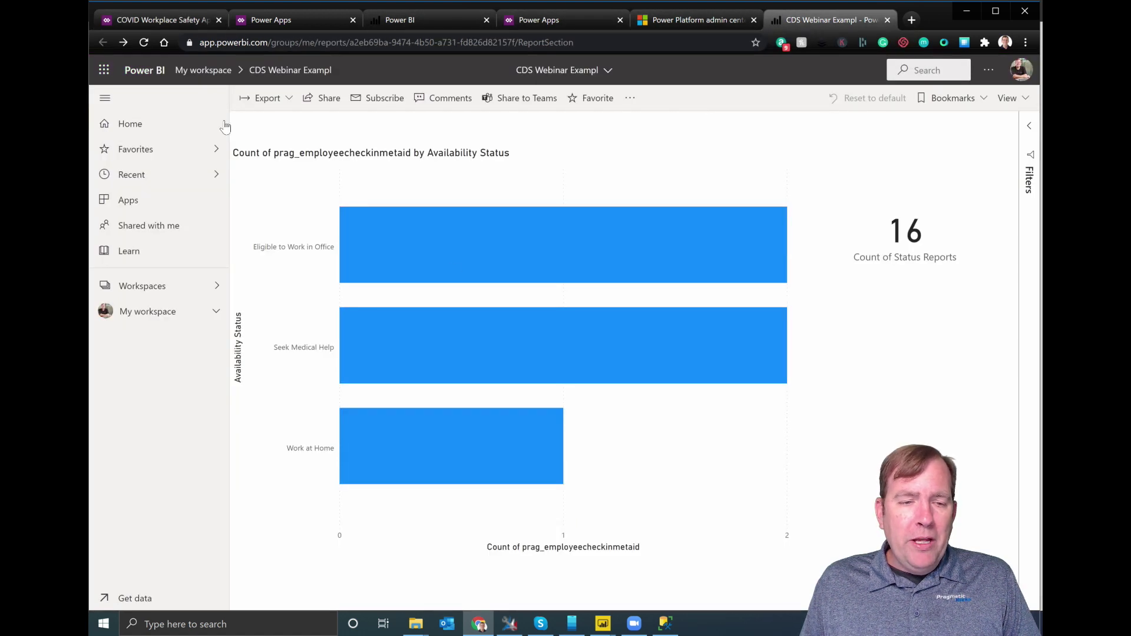
Reload the report to pull in the latest Eligible to Work in Office check-in
{"action": "left_click", "coordinate": [144, 42]}
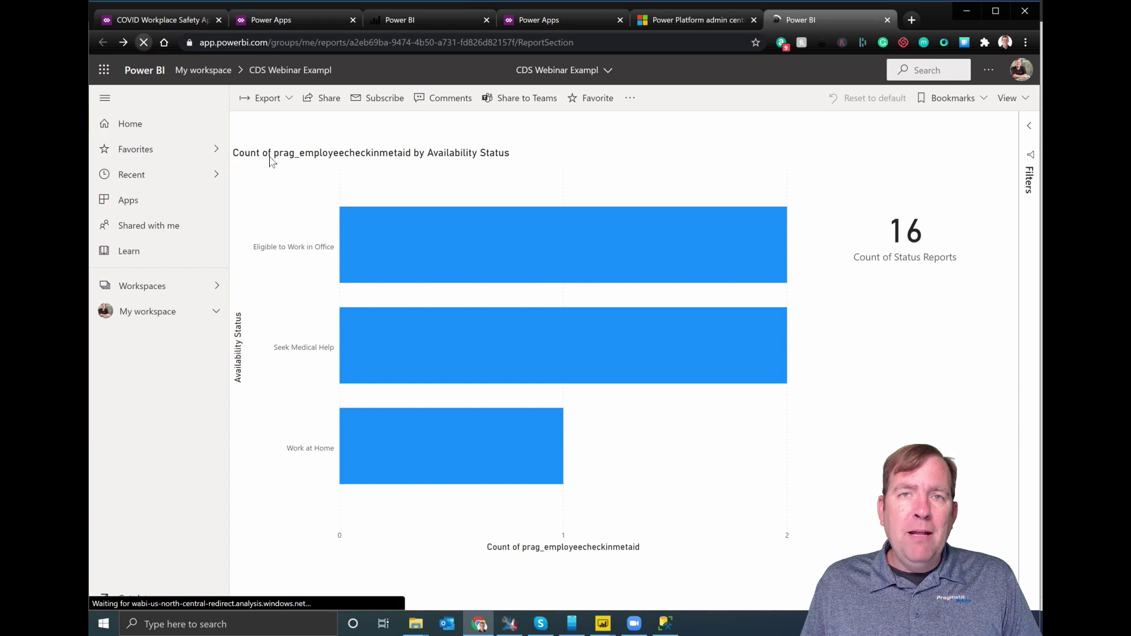